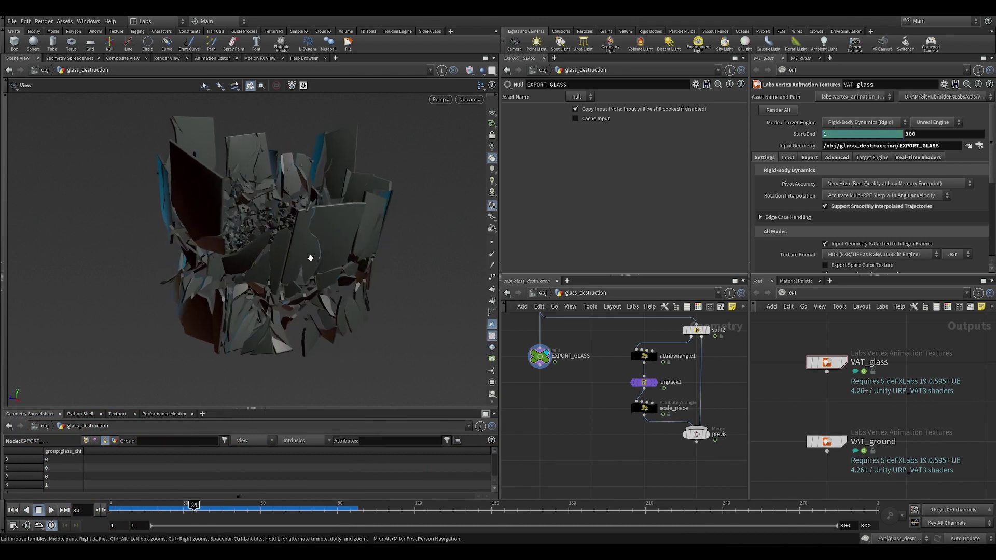
- Add a ROP Network node to the glass_destruction network and place it below the EXPORT_GLASS null
{"action": "middle_click_drag", "start_coordinate": [318, 263], "coordinate": [293, 299]}
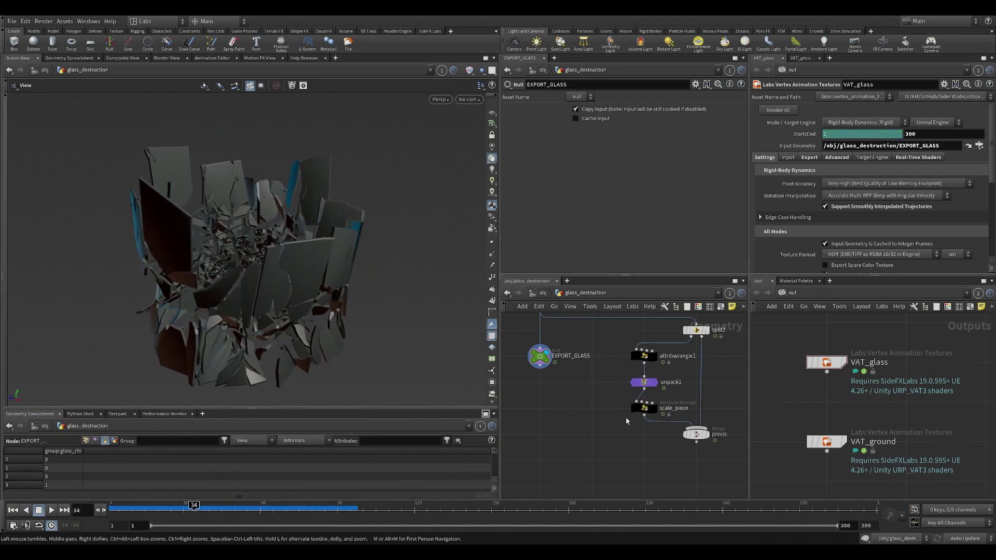
{"action": "middle_click_drag", "start_coordinate": [795, 347], "coordinate": [793, 371]}
{"action": "middle_click_drag", "start_coordinate": [778, 426], "coordinate": [792, 401]}
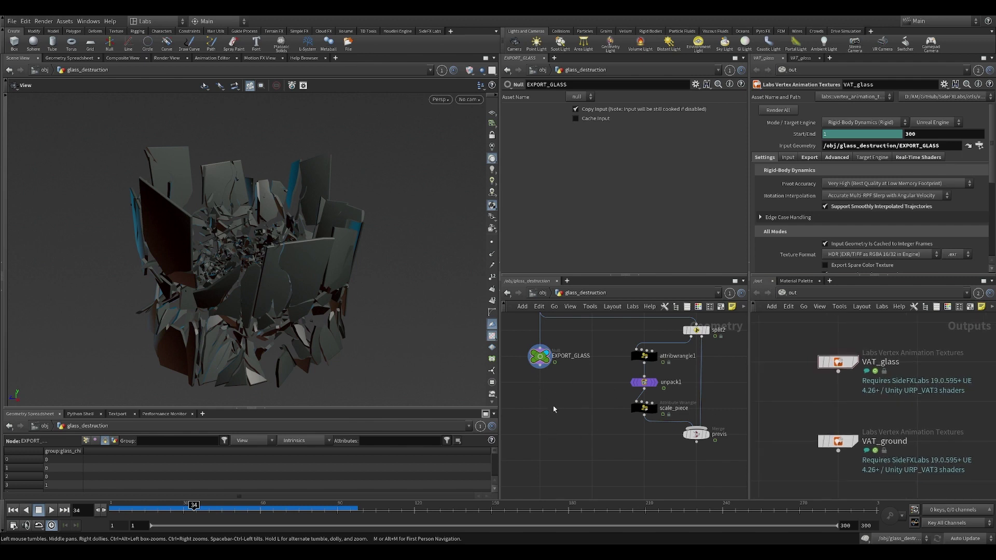
{"action": "key", "text": "Tab"}
{"action": "type", "text": "ropn"}
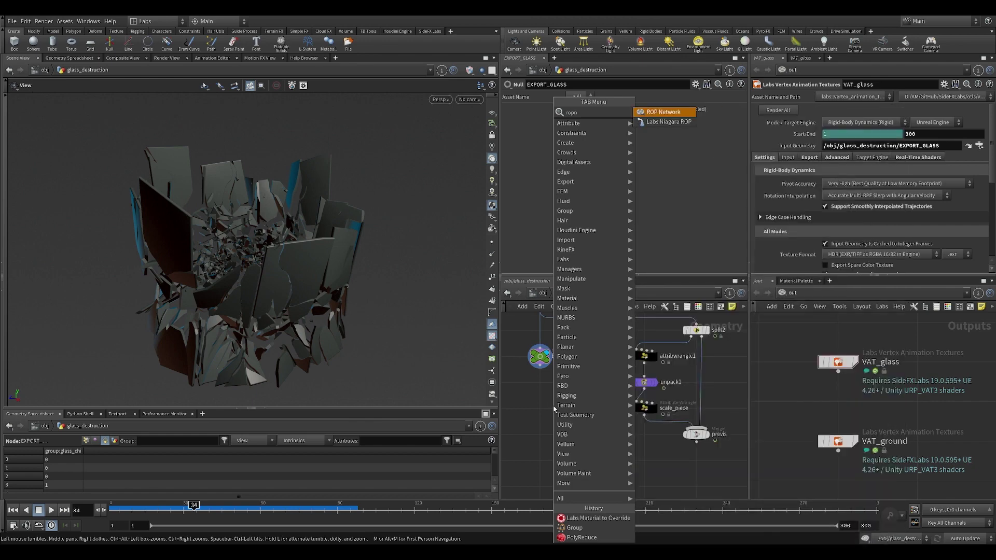
{"action": "key", "text": "Return"}
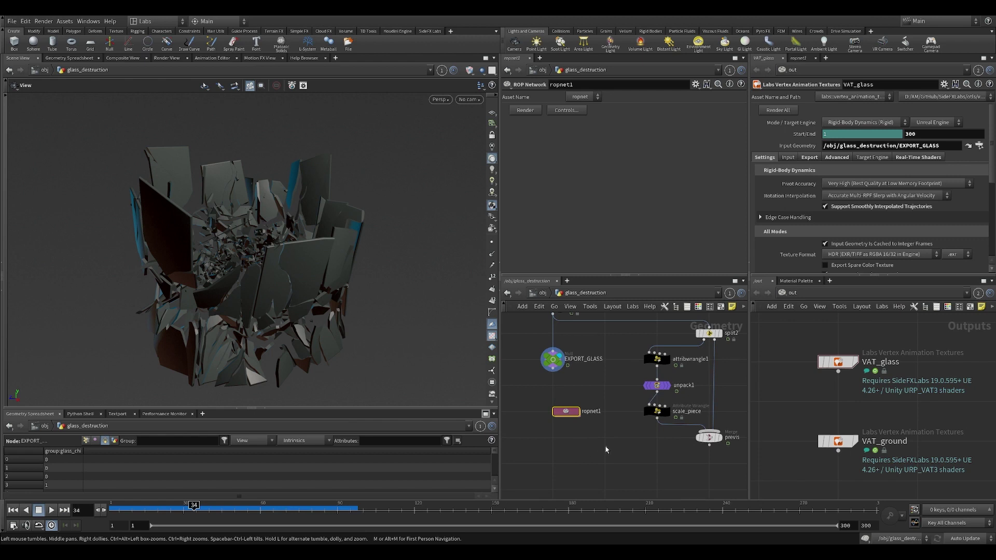
{"action": "left_click_drag", "start_coordinate": [567, 412], "coordinate": [554, 411]}
{"action": "middle_click_drag", "start_coordinate": [608, 400], "coordinate": [595, 414]}
{"action": "left_click", "coordinate": [596, 414]}
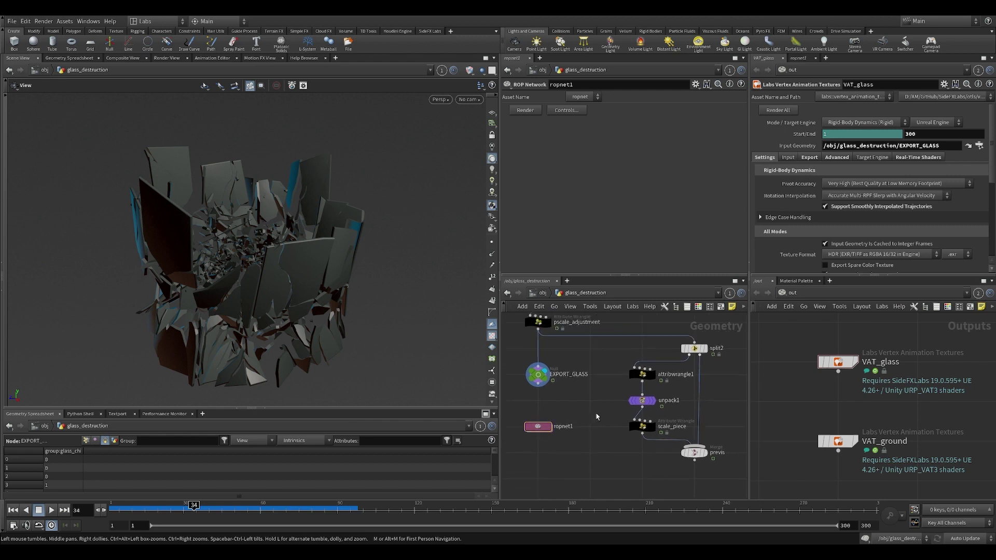
- Select the EXPORT_GLASS null and look through the rigid-body and export settings of VAT_glass
{"action": "mouse_move", "coordinate": [540, 375]}
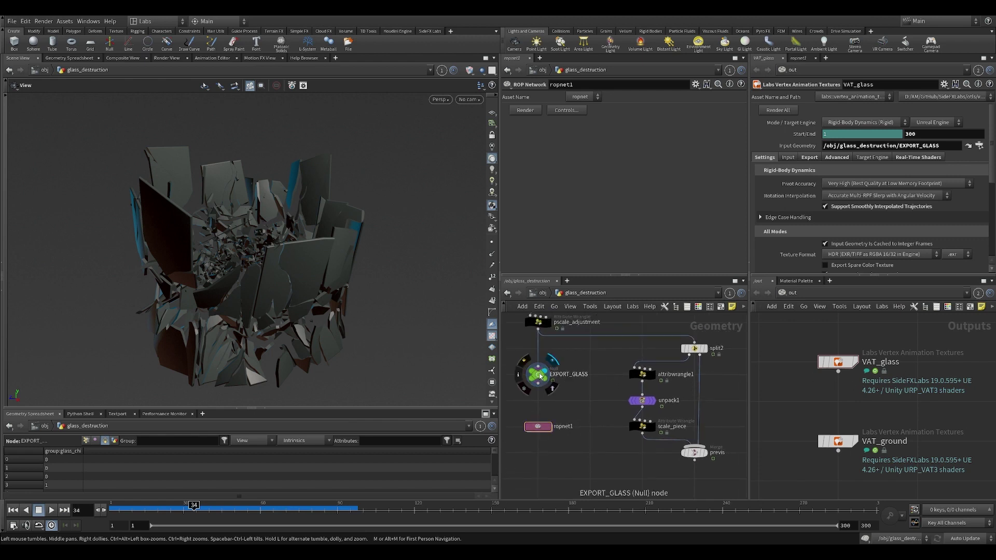
{"action": "left_click", "coordinate": [540, 374]}
{"action": "scroll", "coordinate": [538, 373], "scroll_direction": "up", "scroll_amount": 2}
{"action": "scroll", "coordinate": [538, 373], "scroll_direction": "down", "scroll_amount": 2}
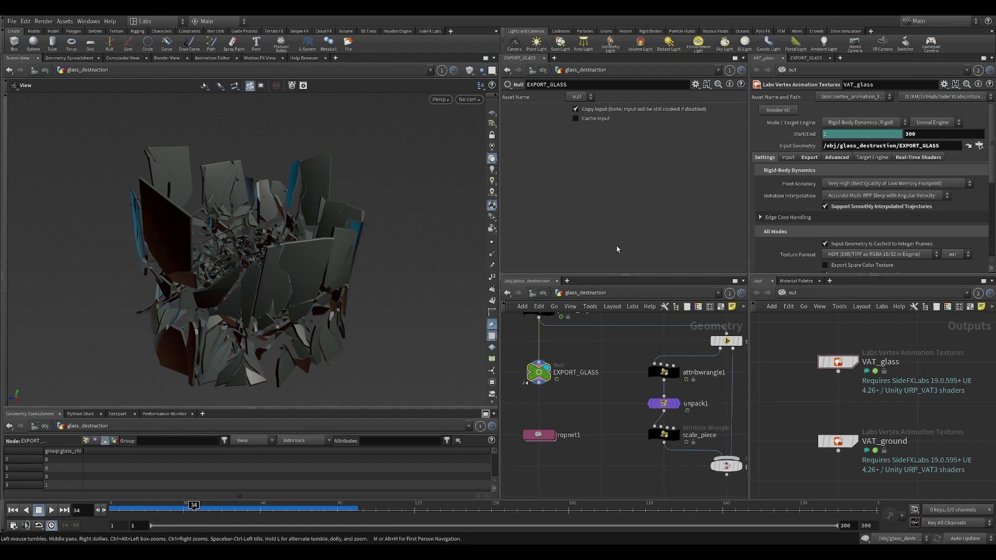
{"action": "scroll", "coordinate": [978, 183], "scroll_direction": "down", "scroll_amount": 9}
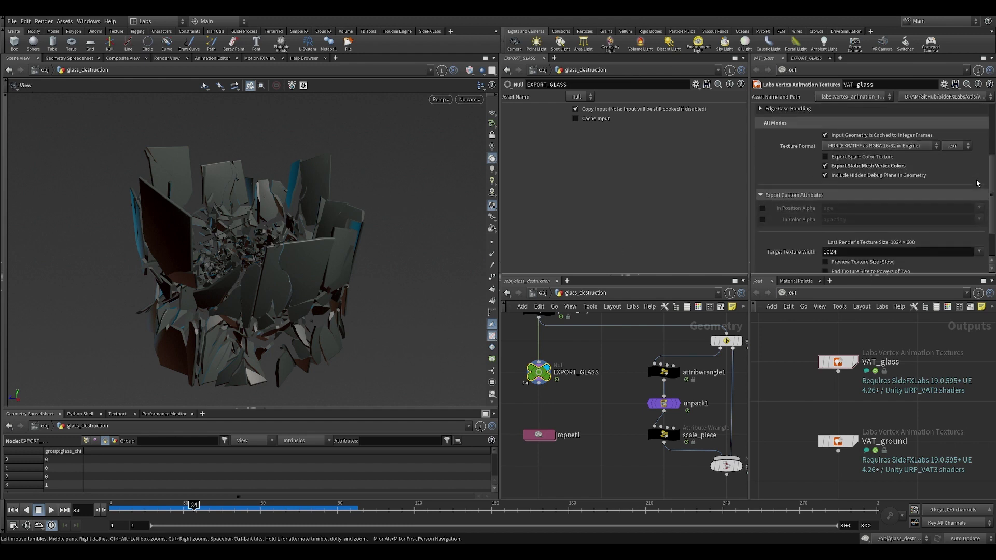
{"action": "scroll", "coordinate": [978, 183], "scroll_direction": "up", "scroll_amount": 8}
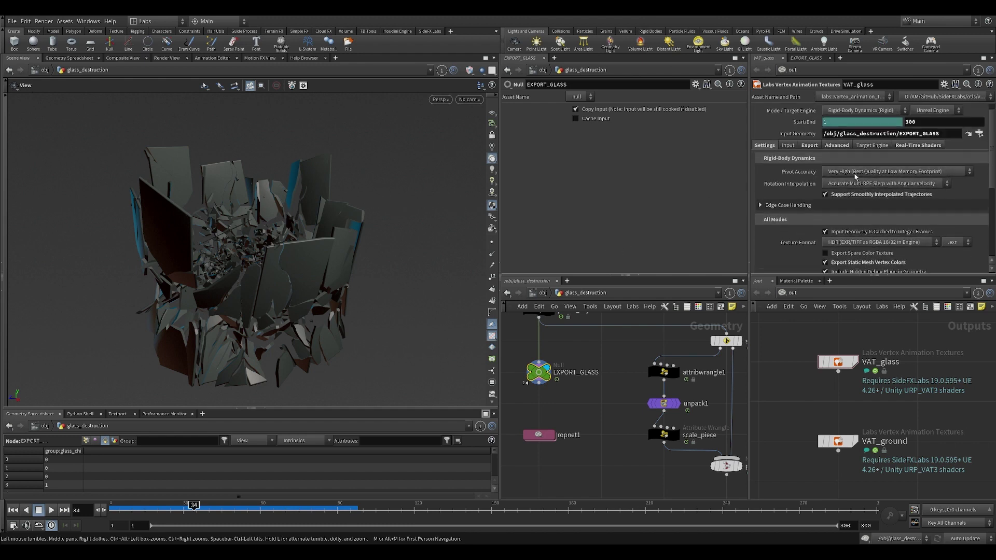
- Try Basic Short-Path Slerp without Angular Velocity as VAT_glass's rotation interpolation and restore Accurate Multi-RPF Slerp with Angular Velocity
{"action": "left_click_drag", "start_coordinate": [371, 268], "coordinate": [382, 236]}
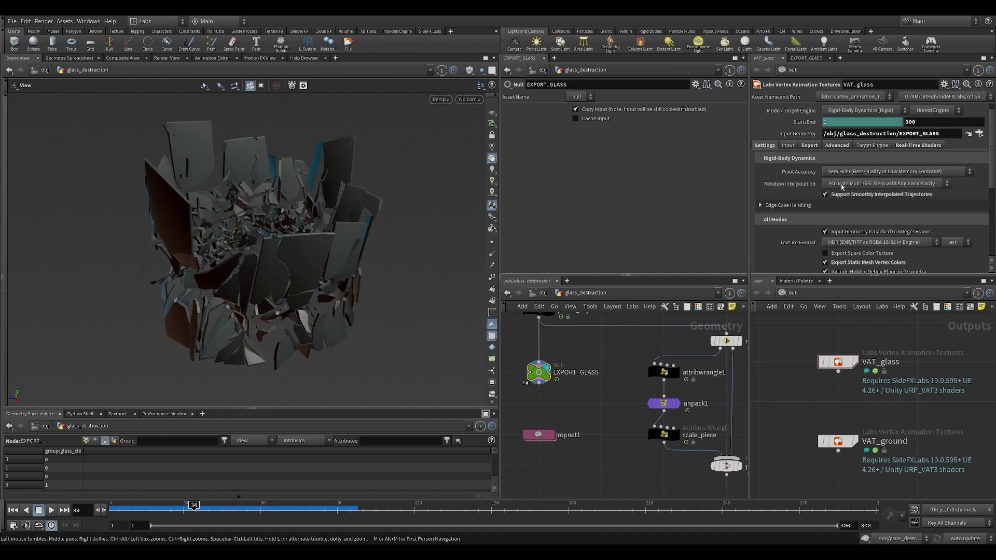
{"action": "left_click", "coordinate": [841, 185]}
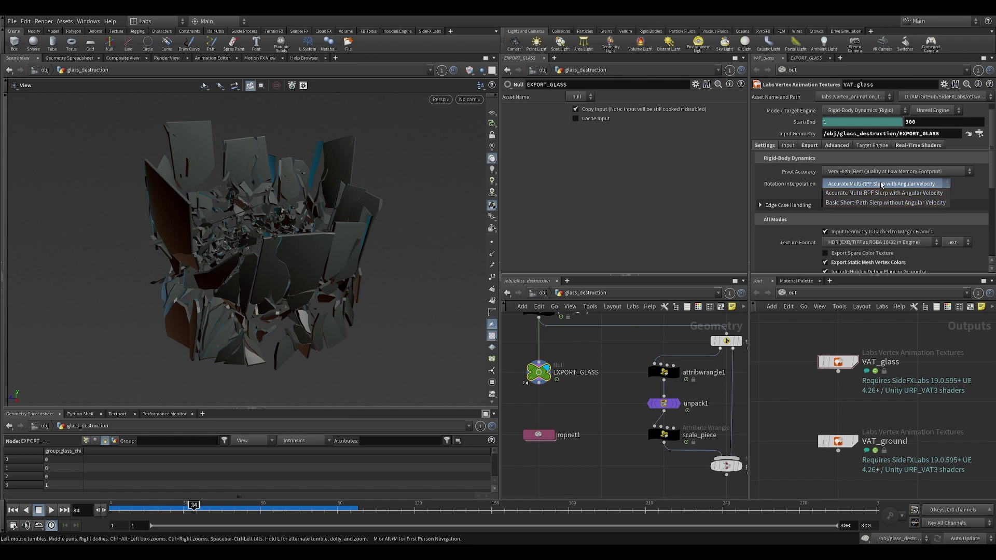
{"action": "left_click", "coordinate": [882, 187]}
{"action": "left_click_drag", "start_coordinate": [276, 256], "coordinate": [356, 263]}
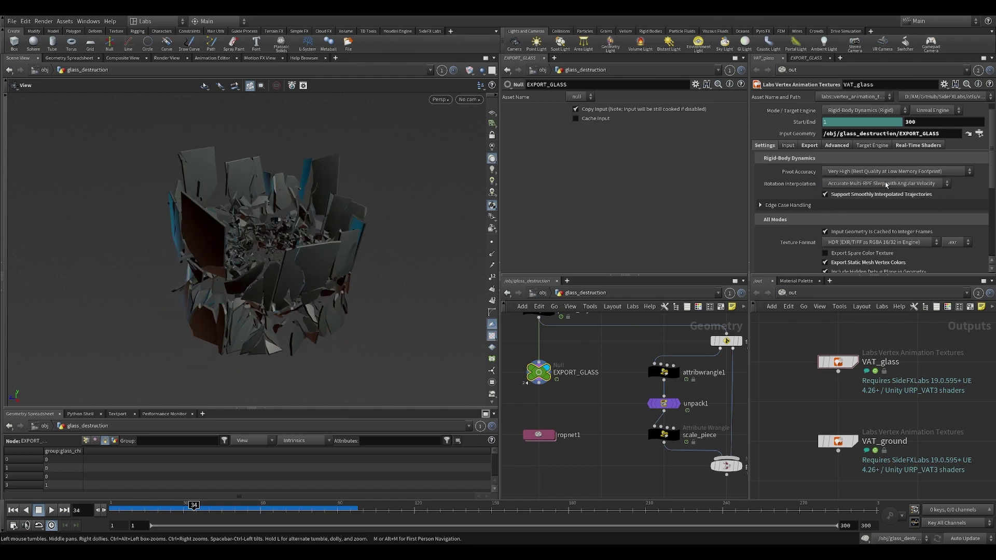
{"action": "left_click", "coordinate": [945, 185]}
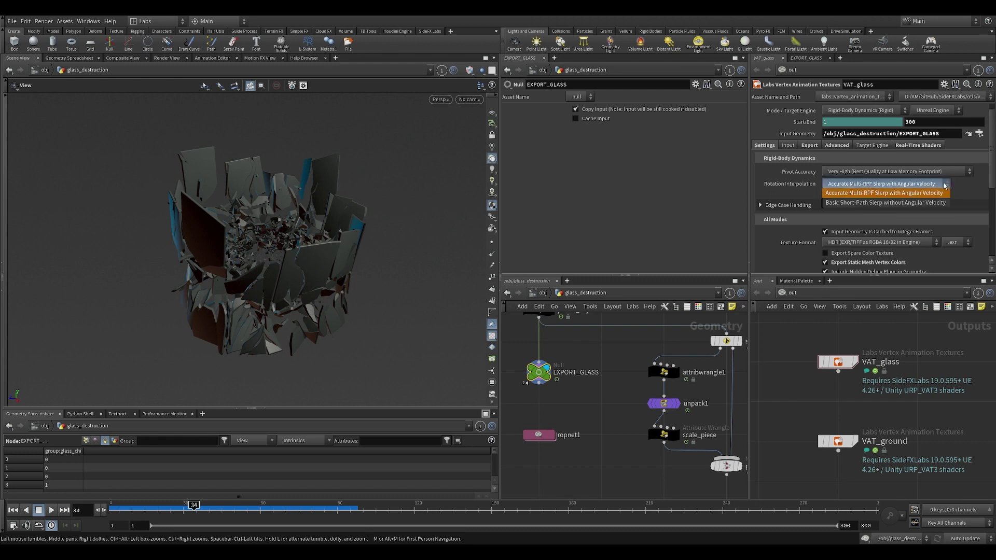
{"action": "left_click", "coordinate": [892, 204]}
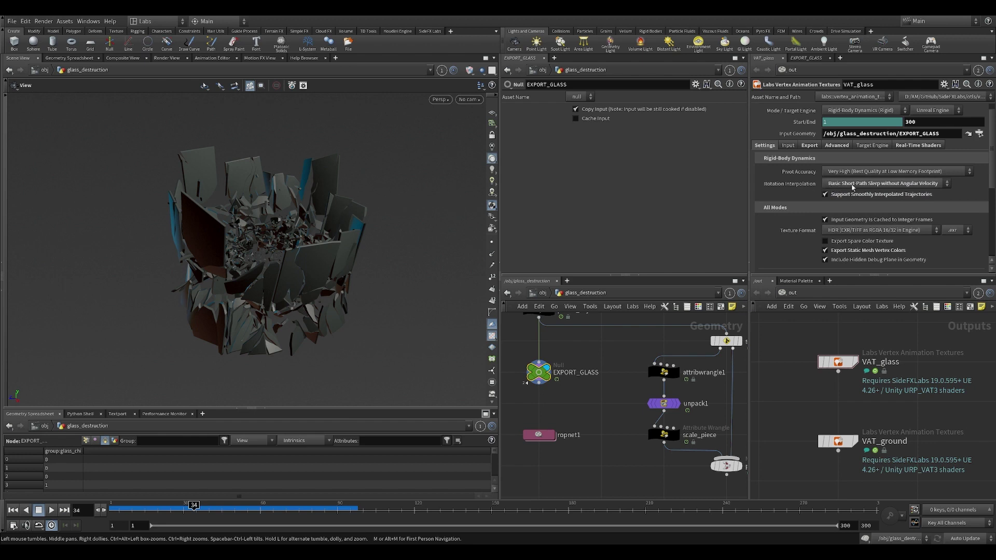
{"action": "left_click", "coordinate": [852, 185]}
{"action": "left_click", "coordinate": [825, 194]}
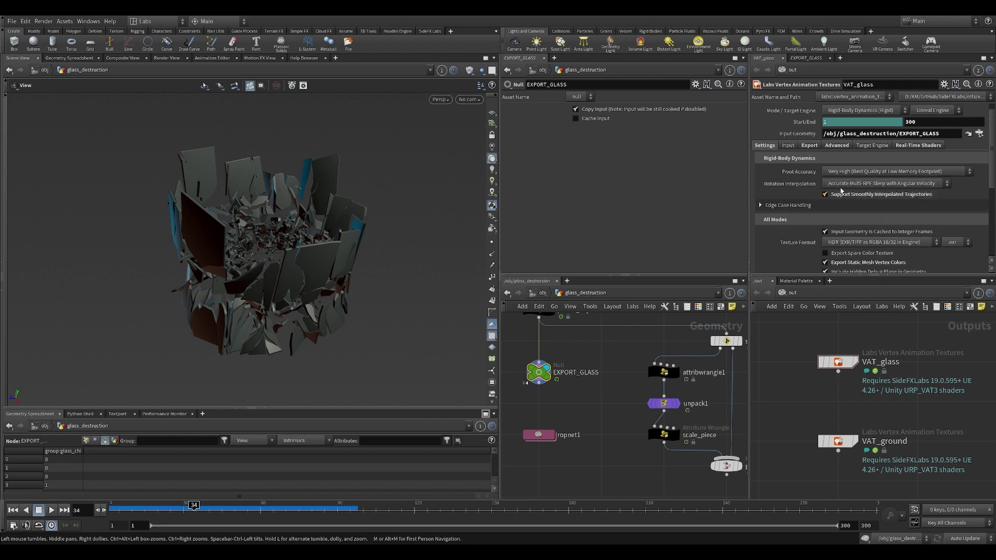
- Examine the description of VAT_glass's Support Smoothly Interpolated Trajectories option and compare it with the shattered glass motion
{"action": "left_click_drag", "start_coordinate": [345, 268], "coordinate": [342, 263]}
{"action": "middle_click_drag", "start_coordinate": [595, 339], "coordinate": [595, 356]}
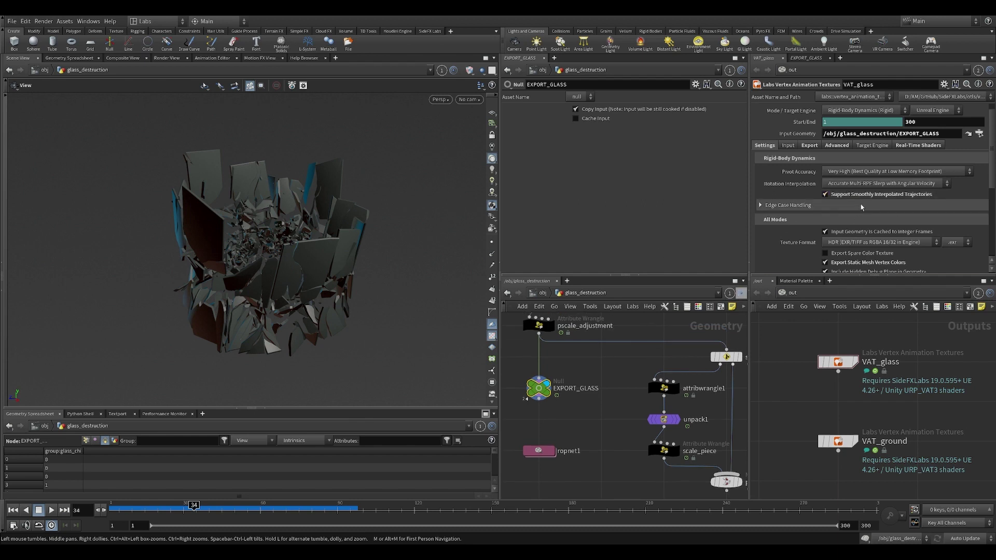
{"action": "mouse_move", "coordinate": [860, 198]}
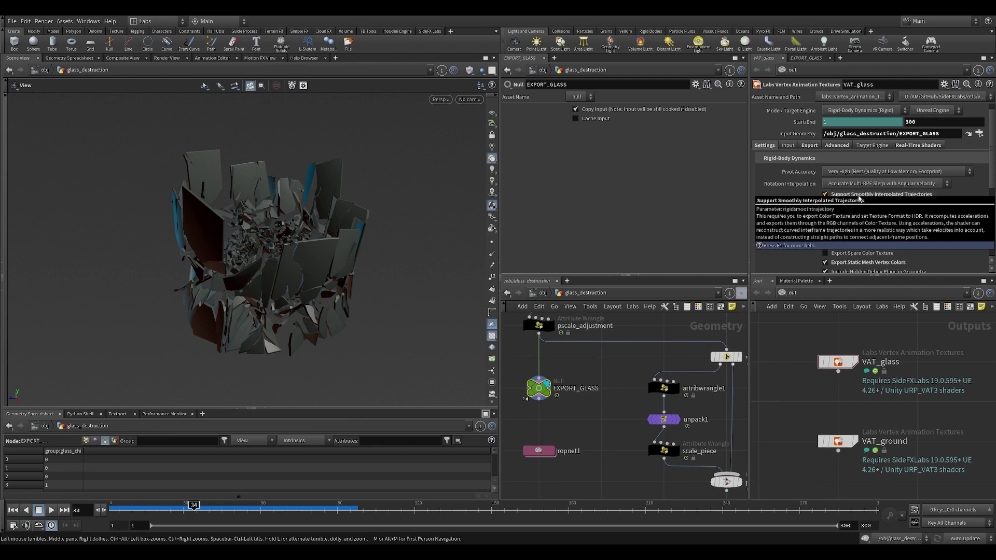
{"action": "left_click_drag", "start_coordinate": [387, 258], "coordinate": [374, 216]}
{"action": "right_click_drag", "start_coordinate": [374, 216], "coordinate": [374, 227]}
{"action": "left_click_drag", "start_coordinate": [374, 227], "coordinate": [360, 261]}
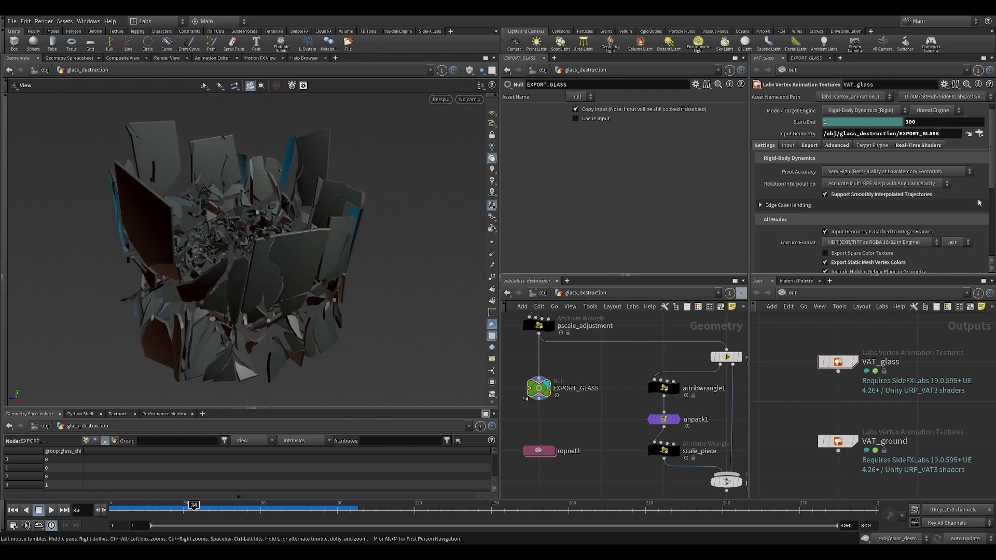
{"action": "mouse_move", "coordinate": [906, 198]}
{"action": "mouse_move", "coordinate": [402, 264]}
{"action": "left_mouse_down"}
{"action": "mouse_move", "coordinate": [373, 306]}
{"action": "mouse_move", "coordinate": [372, 275]}
{"action": "mouse_move", "coordinate": [395, 265]}
{"action": "left_mouse_up"}
{"action": "left_click_drag", "start_coordinate": [354, 291], "coordinate": [352, 286]}
{"action": "scroll", "coordinate": [928, 200], "scroll_direction": "down", "scroll_amount": 5}
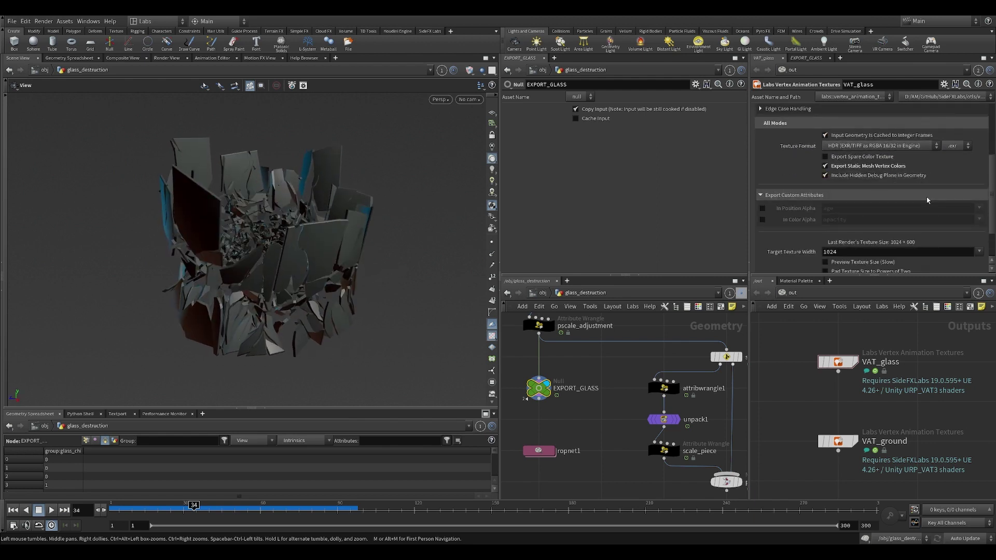
{"action": "scroll", "coordinate": [928, 200], "scroll_direction": "up", "scroll_amount": 5}
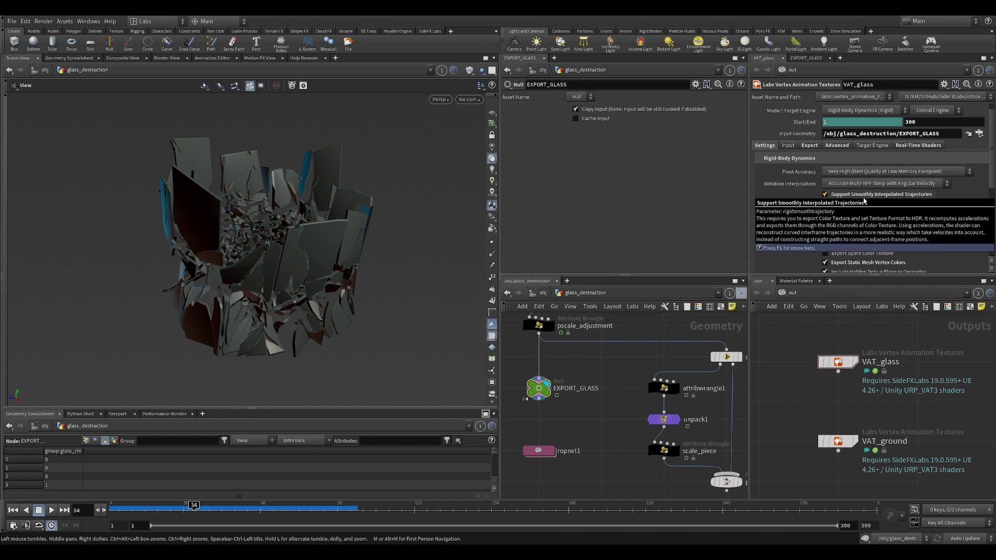
- Scrub the glass destruction animation through the early frames, stopping at frame 29, and inspect the pieces' movement
{"action": "left_click_drag", "start_coordinate": [263, 226], "coordinate": [269, 292]}
{"action": "left_click_drag", "start_coordinate": [160, 509], "coordinate": [174, 526]}
{"action": "left_click_drag", "start_coordinate": [313, 373], "coordinate": [301, 307]}
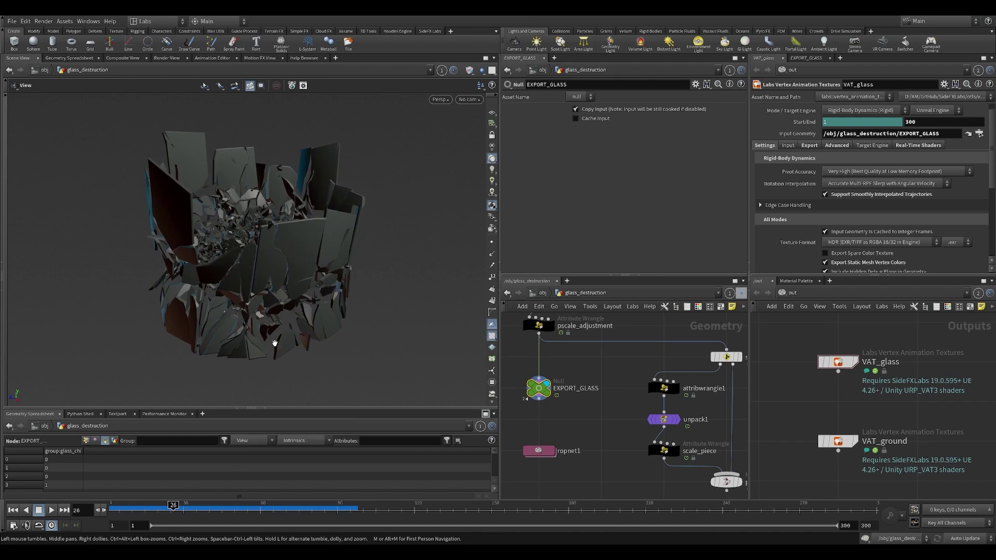
{"action": "left_click_drag", "start_coordinate": [151, 510], "coordinate": [181, 511]}
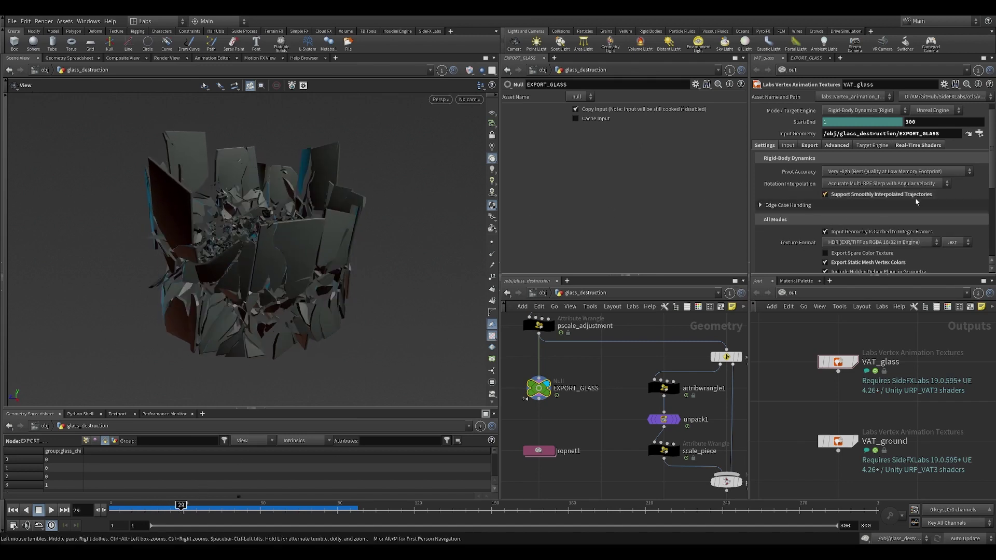
- Examine VAT_glass's options for all modes, including static mesh vertex colors, custom attributes and the input geometry limit
{"action": "scroll", "coordinate": [916, 202], "scroll_direction": "down", "scroll_amount": 3}
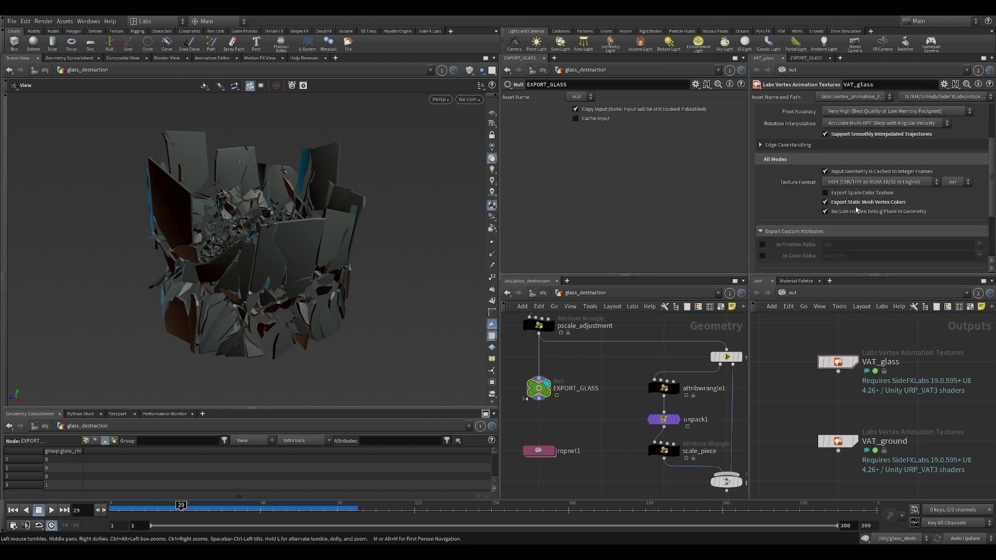
{"action": "mouse_move", "coordinate": [860, 208]}
{"action": "left_click_drag", "start_coordinate": [343, 269], "coordinate": [320, 262]}
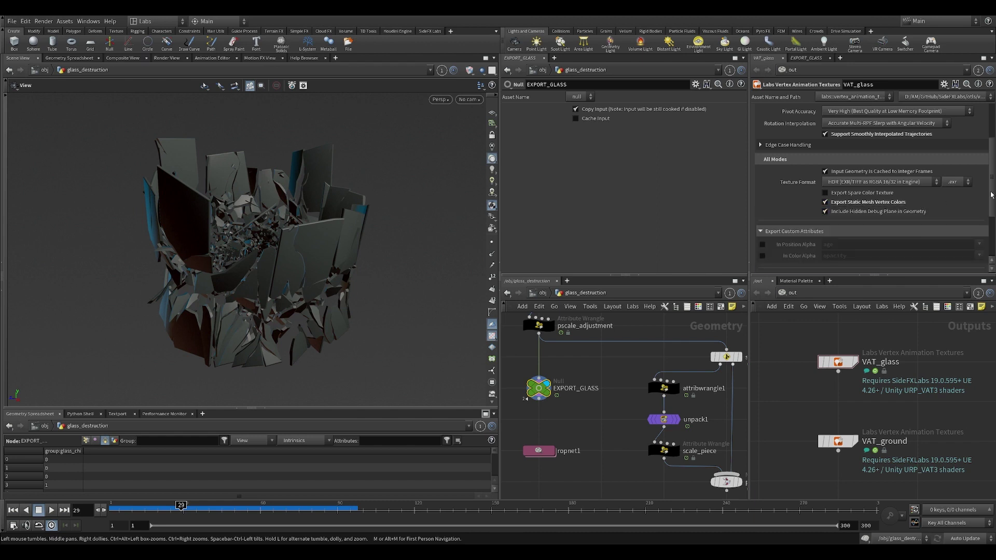
{"action": "scroll", "coordinate": [990, 194], "scroll_direction": "down", "scroll_amount": 1}
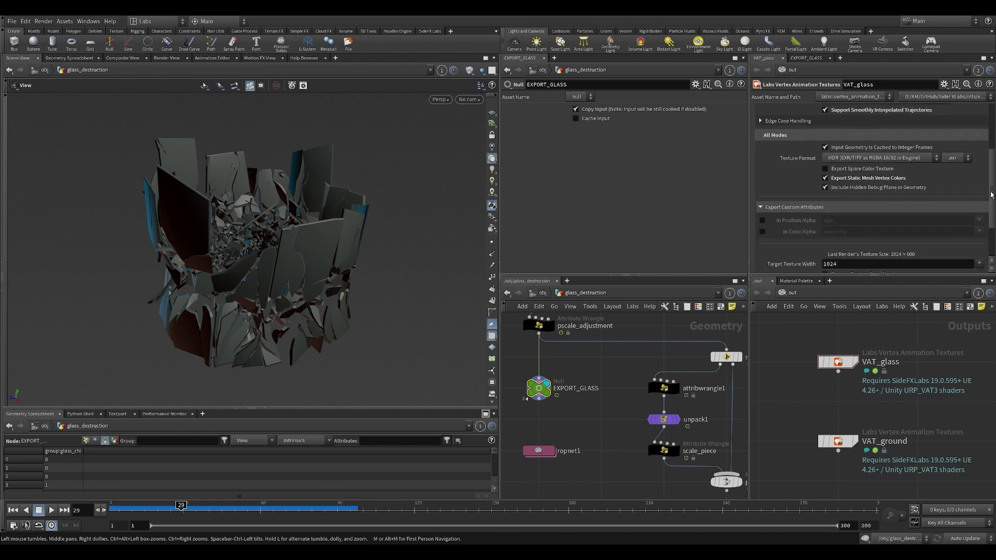
{"action": "scroll", "coordinate": [991, 194], "scroll_direction": "down", "scroll_amount": 2}
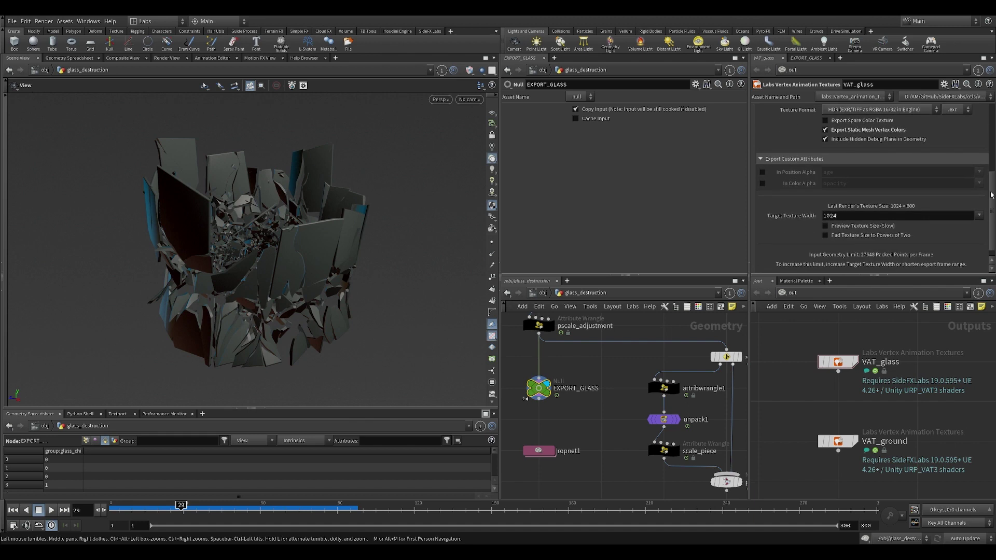
{"action": "scroll", "coordinate": [991, 195], "scroll_direction": "down", "scroll_amount": 1}
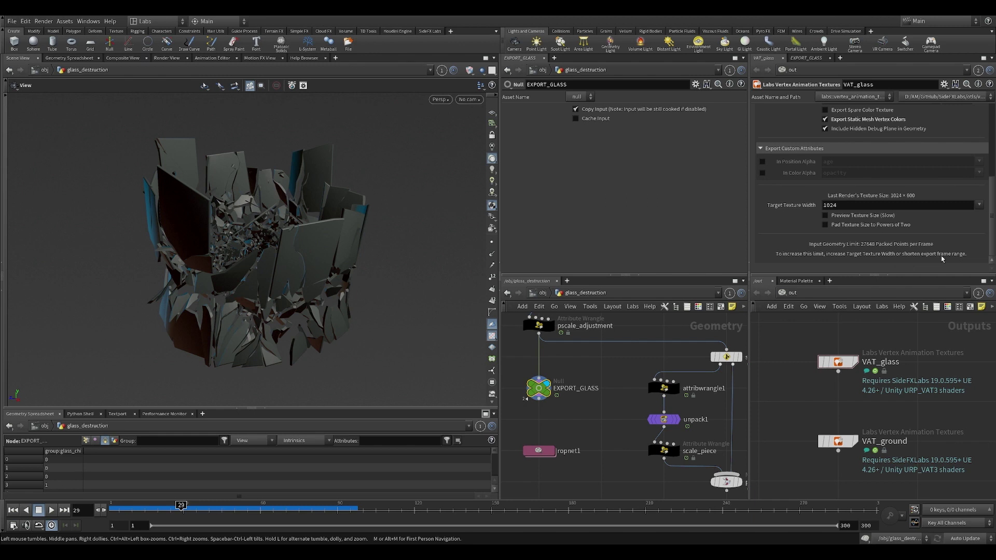
{"action": "scroll", "coordinate": [990, 256], "scroll_direction": "up", "scroll_amount": 5}
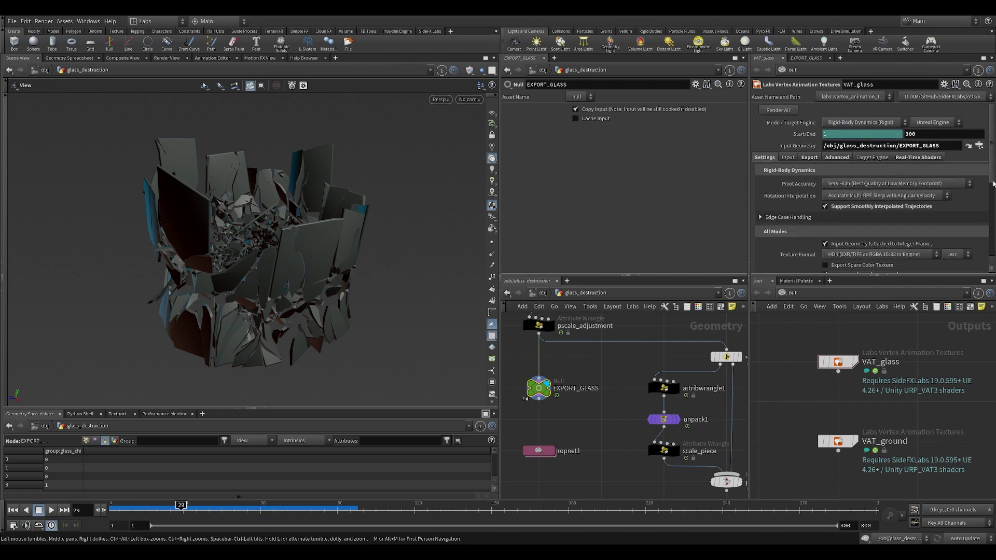
{"action": "scroll", "coordinate": [995, 173], "scroll_direction": "down", "scroll_amount": 5}
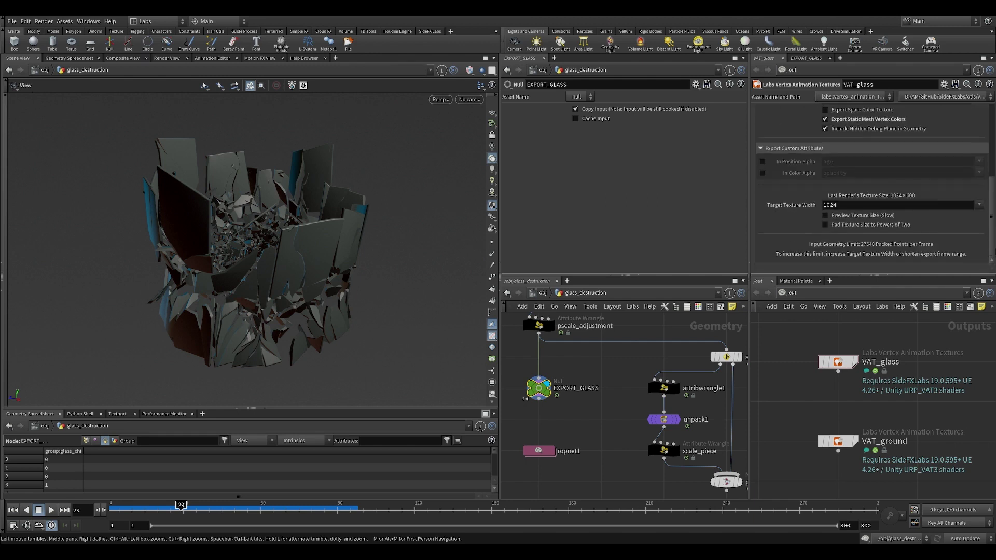
- Set the target texture width of VAT_glass to 8192
{"action": "left_click_drag", "start_coordinate": [316, 257], "coordinate": [342, 262]}
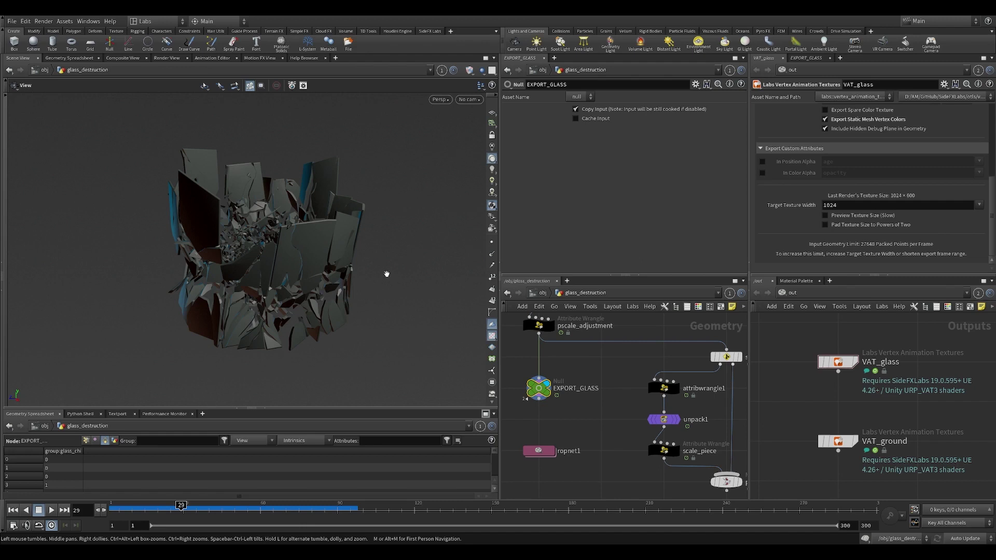
{"action": "left_click_drag", "start_coordinate": [356, 264], "coordinate": [364, 263]}
{"action": "left_click_drag", "start_coordinate": [294, 287], "coordinate": [330, 297]}
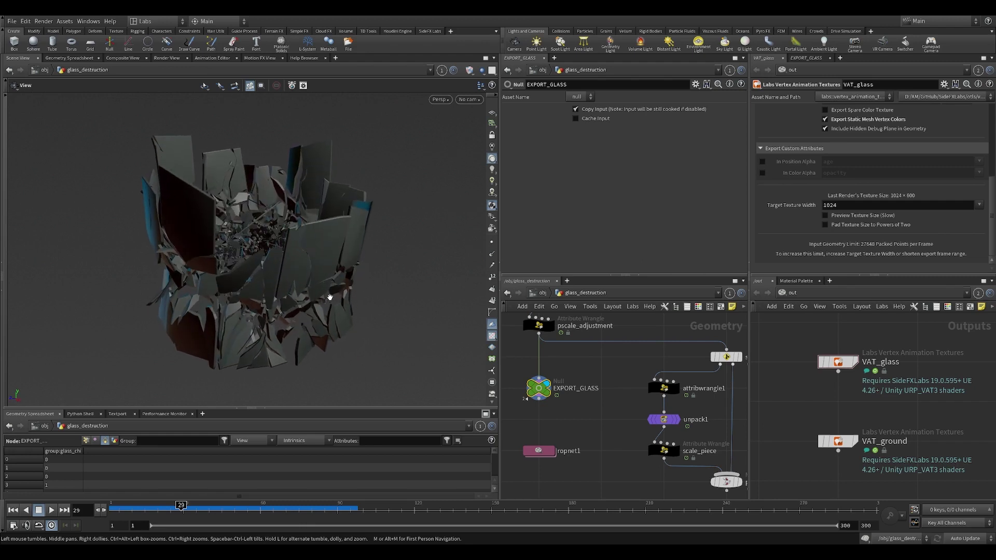
{"action": "left_click", "coordinate": [979, 205]}
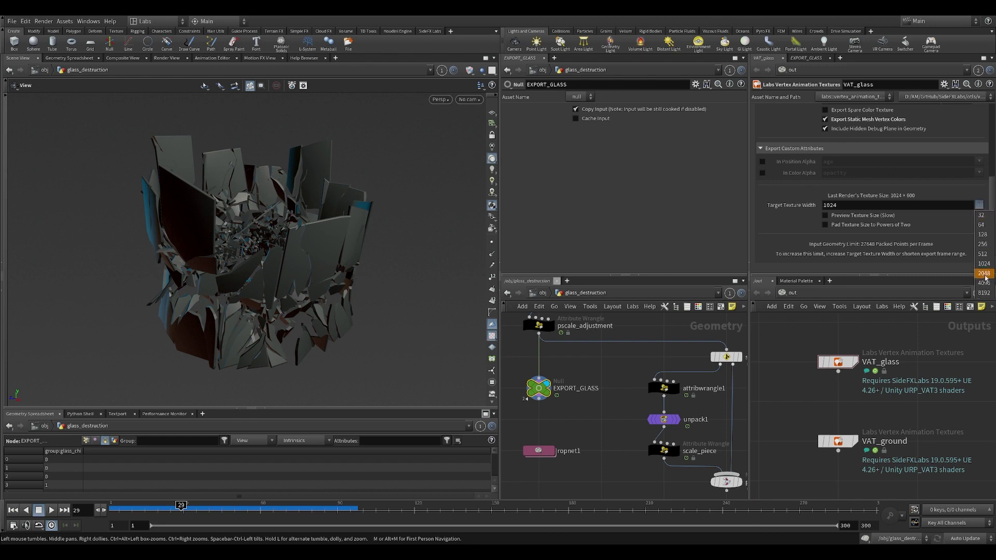
{"action": "left_click", "coordinate": [984, 294]}
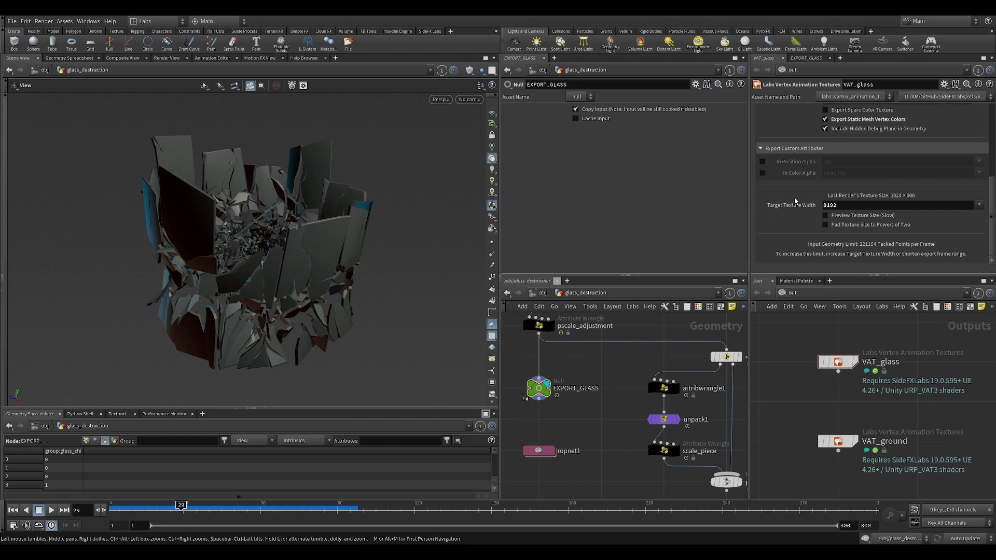
{"action": "left_click", "coordinate": [981, 205]}
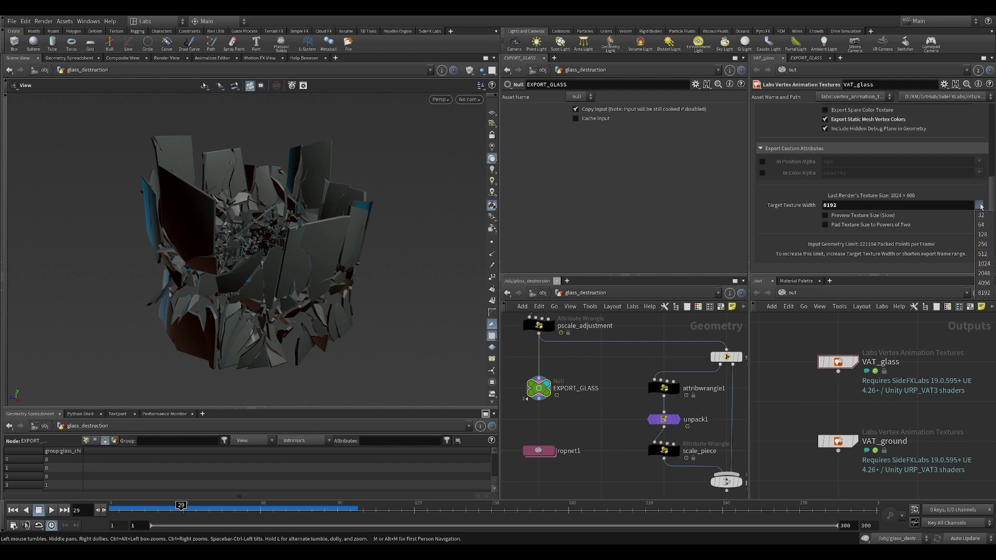
{"action": "left_click", "coordinate": [980, 205]}
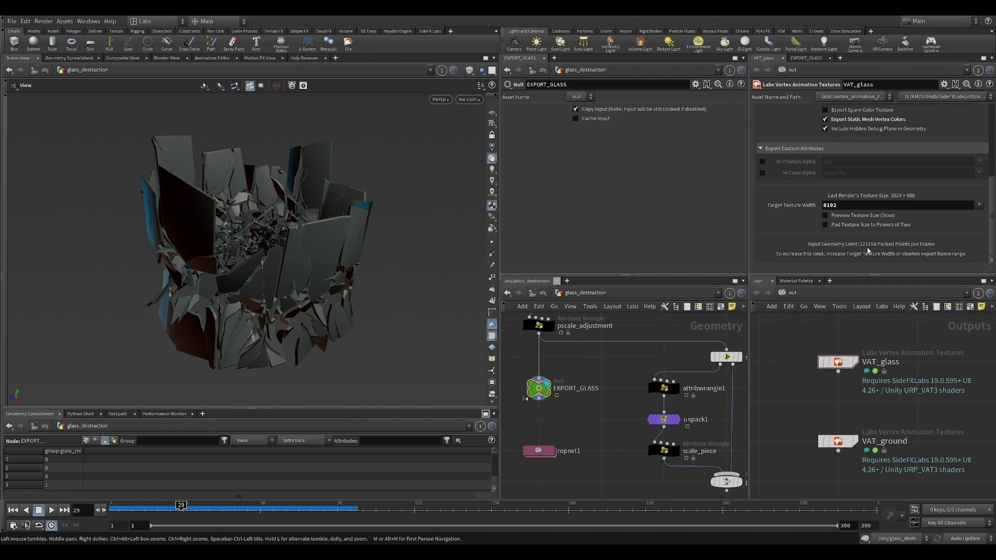
- Set the target texture width of VAT_glass to 1024
{"action": "left_click", "coordinate": [981, 204]}
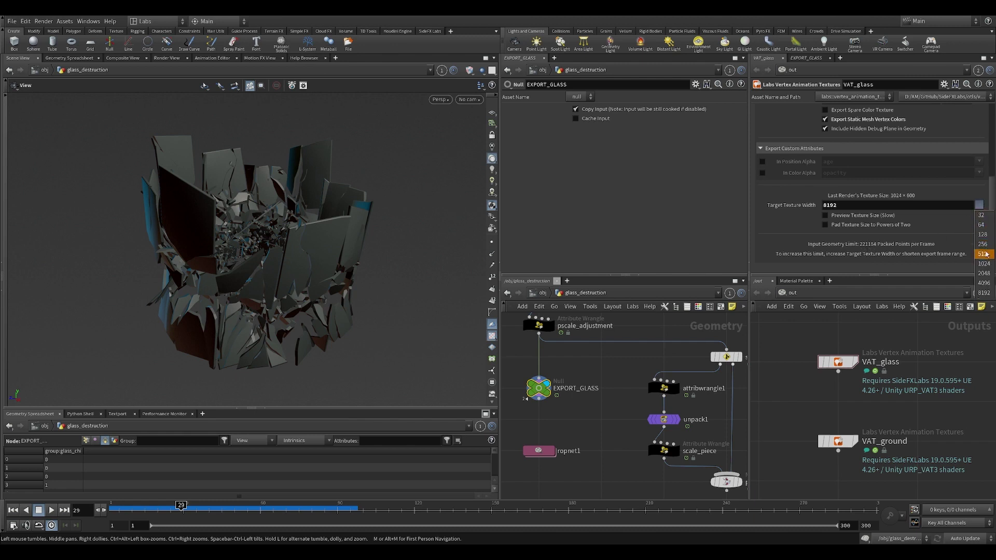
{"action": "left_click", "coordinate": [986, 268]}
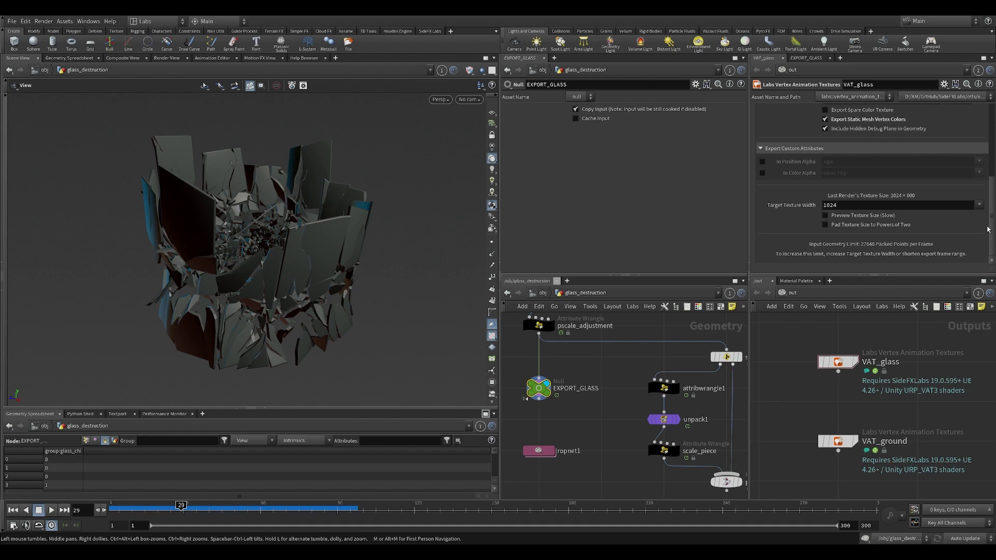
- Examine VAT_glass's input requirements for the current mode and engine, including required and optional attributes and the attribute auto-generation settings
{"action": "scroll", "coordinate": [988, 230], "scroll_direction": "up", "scroll_amount": 5}
{"action": "scroll", "coordinate": [989, 230], "scroll_direction": "up", "scroll_amount": 2}
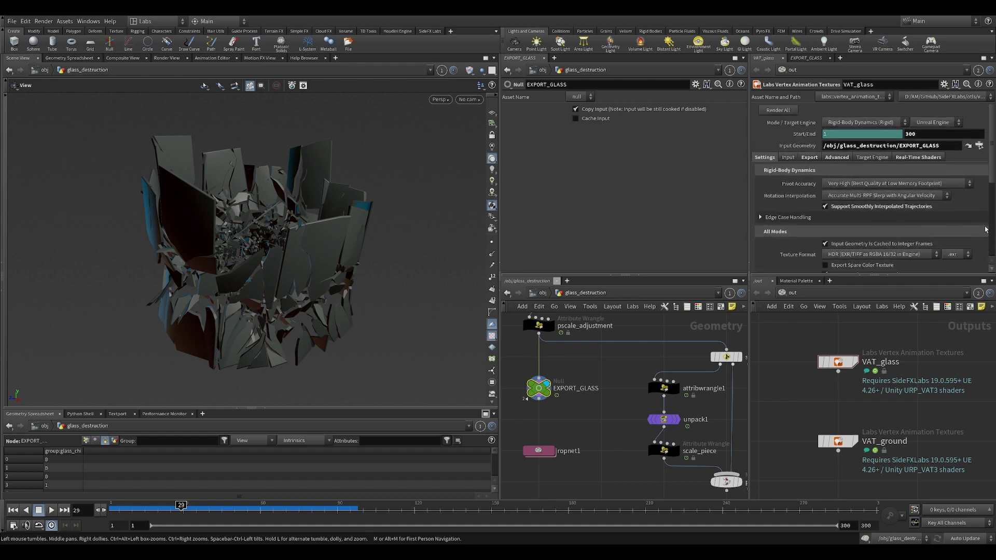
{"action": "left_click", "coordinate": [787, 158]}
{"action": "scroll", "coordinate": [796, 178], "scroll_direction": "down", "scroll_amount": 5}
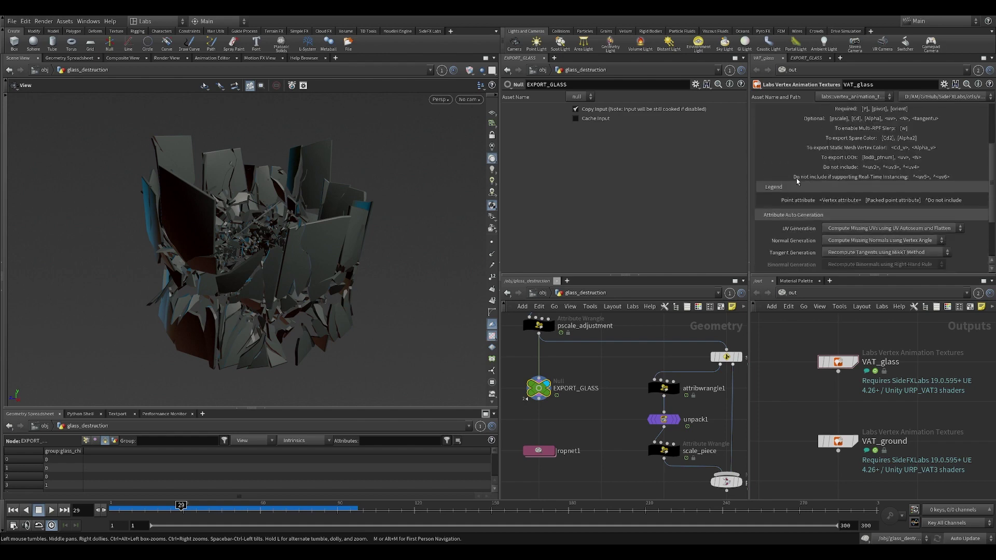
{"action": "scroll", "coordinate": [797, 182], "scroll_direction": "up", "scroll_amount": 7}
{"action": "scroll", "coordinate": [796, 181], "scroll_direction": "down", "scroll_amount": 8}
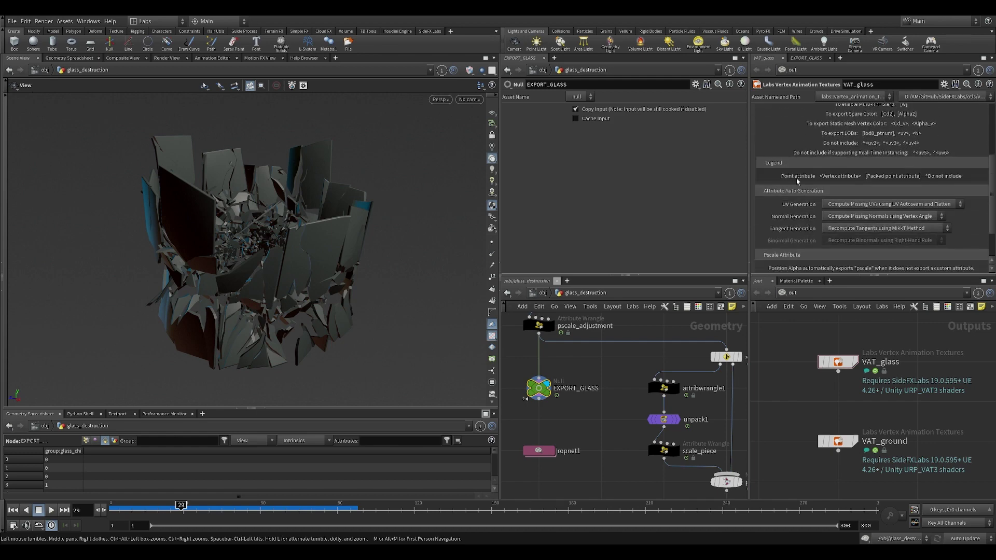
{"action": "scroll", "coordinate": [797, 180], "scroll_direction": "up", "scroll_amount": 4}
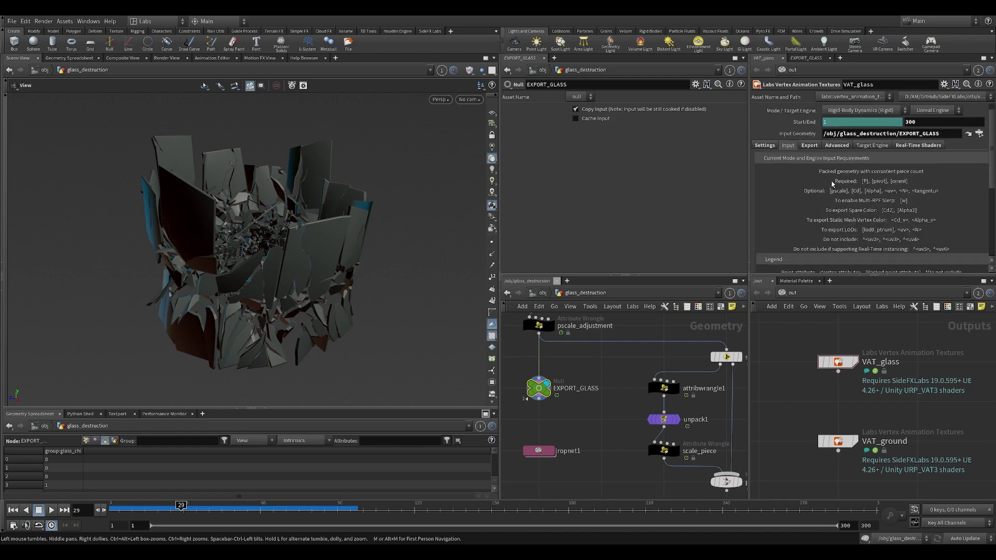
{"action": "scroll", "coordinate": [813, 167], "scroll_direction": "down", "scroll_amount": 1}
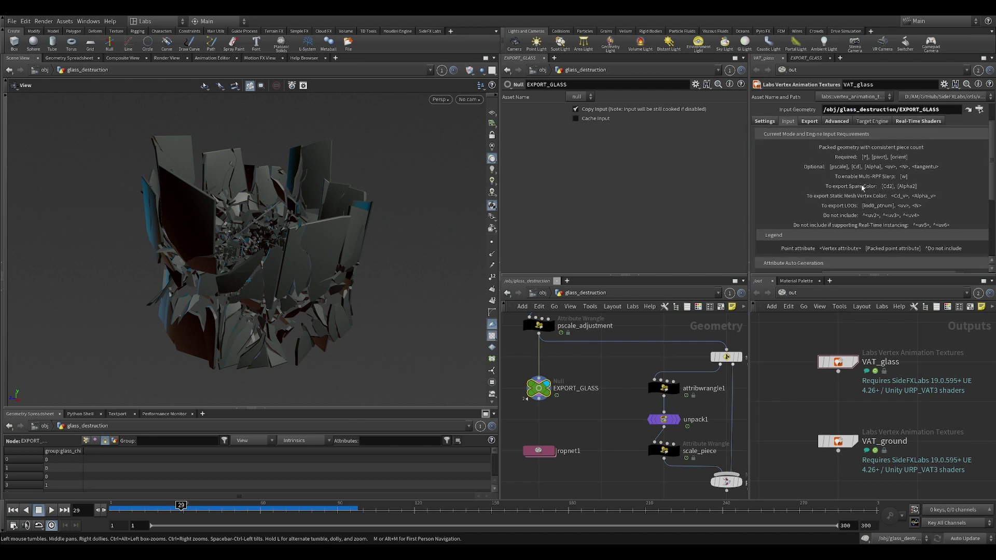
- Review VAT_glass's export path and naming settings, and read the advanced option Allow Exporting Real-Time Data JSON File (Legacy)
{"action": "scroll", "coordinate": [828, 163], "scroll_direction": "up", "scroll_amount": 1}
{"action": "left_click", "coordinate": [809, 146]}
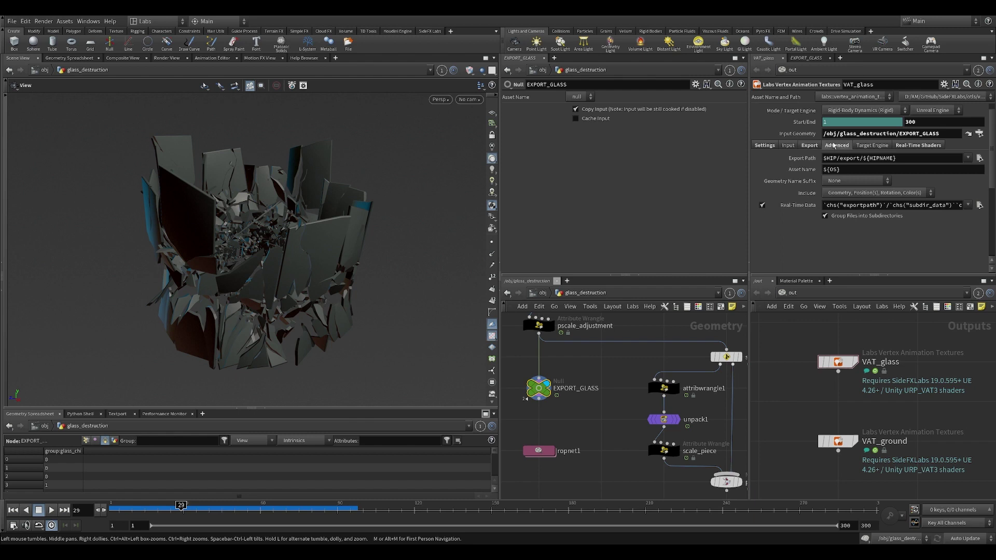
{"action": "left_click", "coordinate": [837, 145]}
{"action": "left_click_drag", "start_coordinate": [393, 223], "coordinate": [336, 233]}
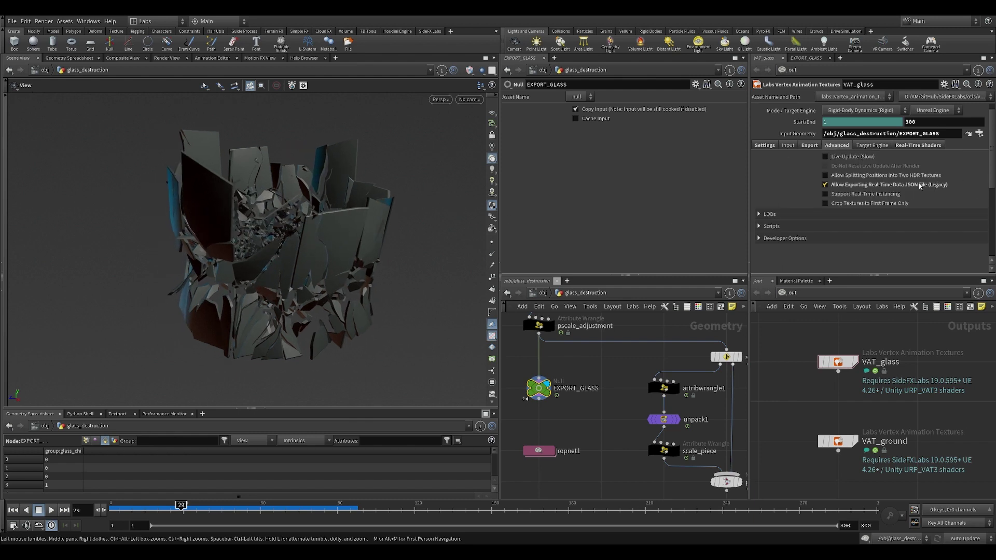
{"action": "mouse_move", "coordinate": [861, 192]}
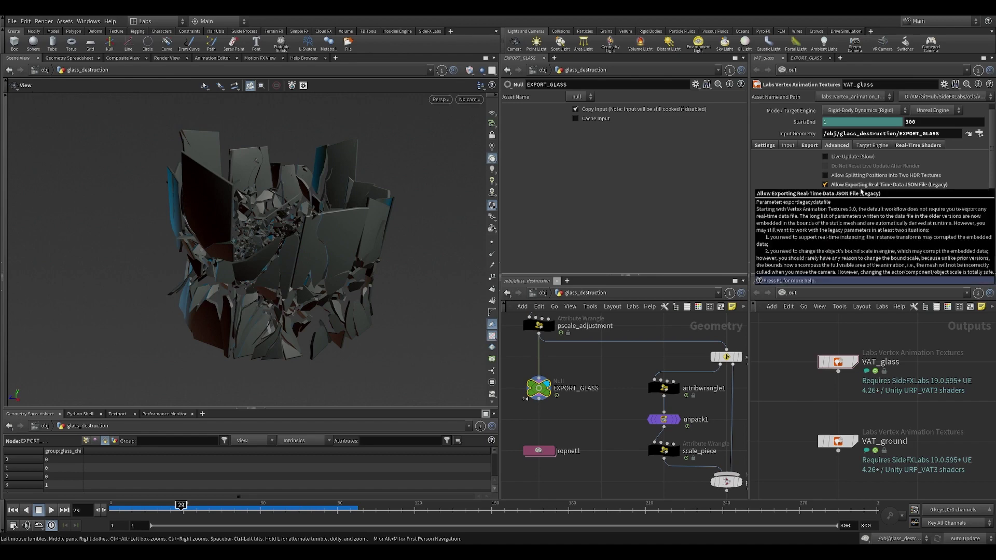
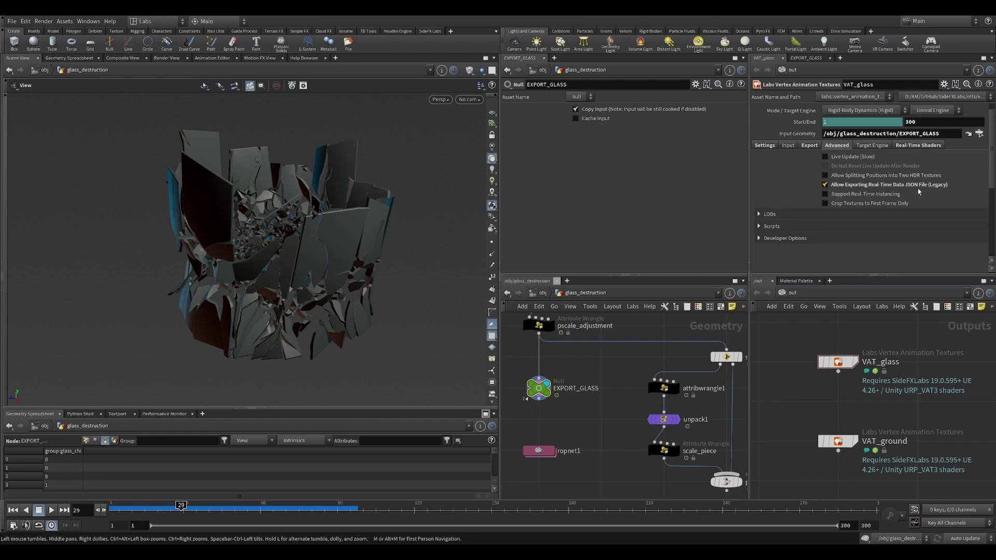
- Switch VAT_glass's advanced option Support Real-Time Instancing on and back off
{"action": "left_click_drag", "start_coordinate": [362, 235], "coordinate": [326, 280]}
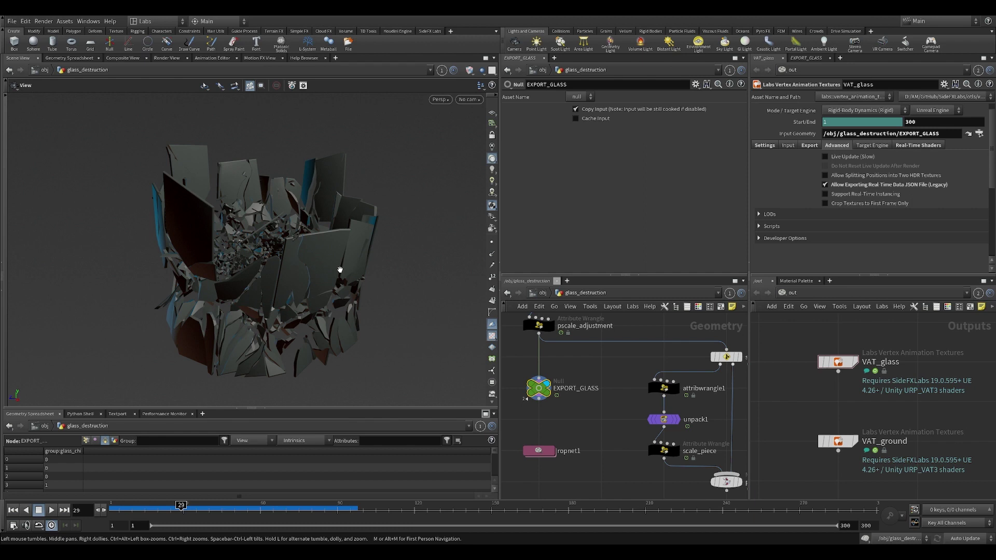
{"action": "left_click", "coordinate": [848, 195]}
{"action": "left_click", "coordinate": [826, 194]}
{"action": "mouse_move", "coordinate": [855, 186]}
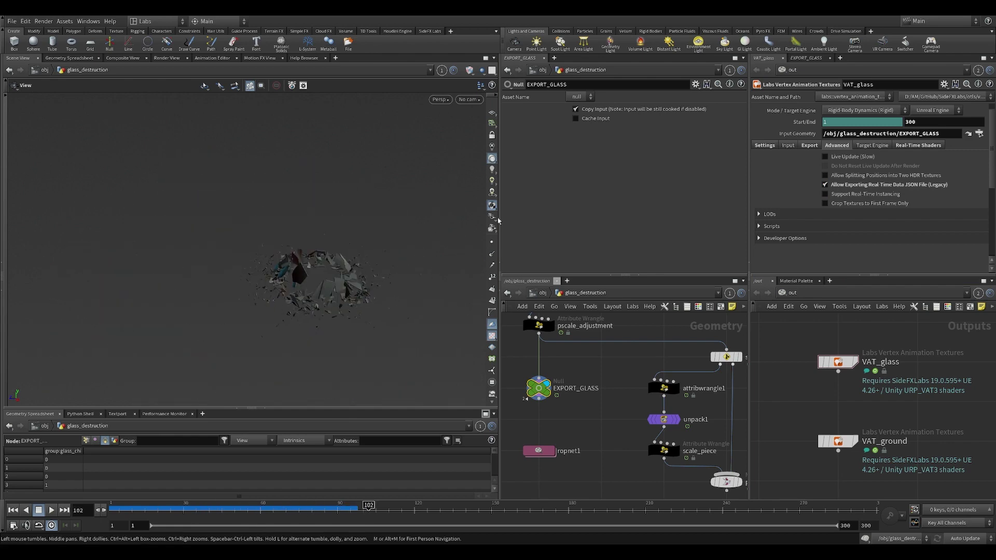
- Display the points of the glass simulation and scrub to frame 300 to examine how the pieces spread out
{"action": "left_click", "coordinate": [492, 242]}
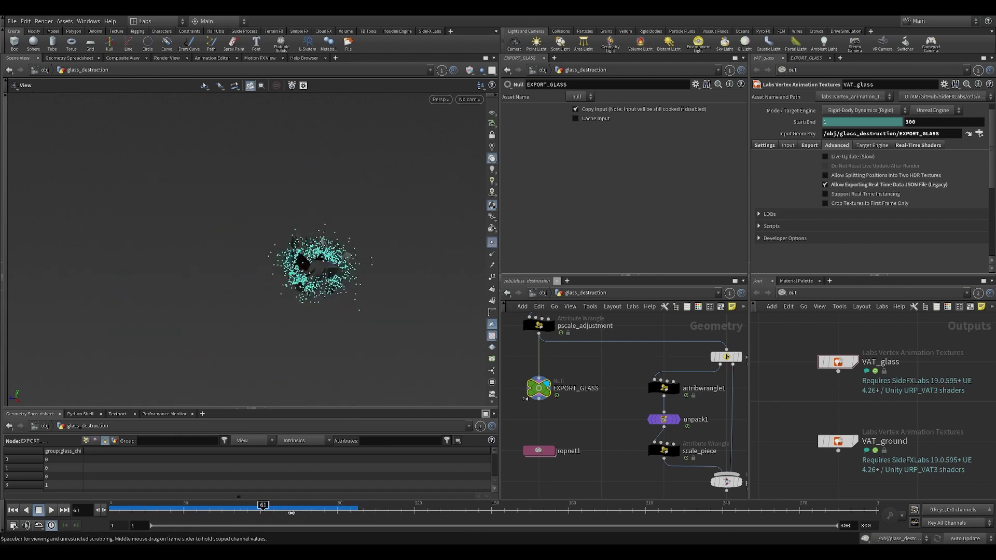
{"action": "left_click_drag", "start_coordinate": [854, 515], "coordinate": [880, 514]}
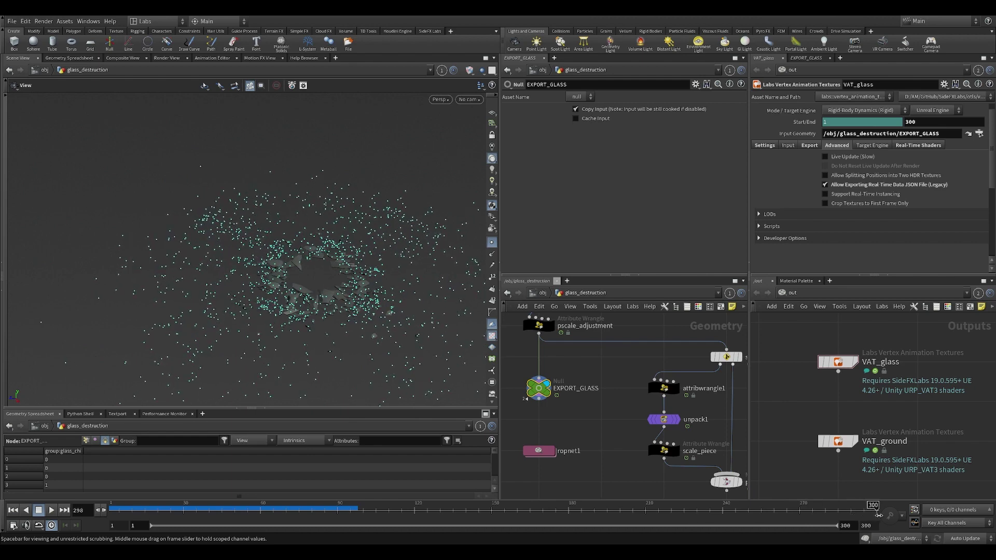
{"action": "middle_click_drag", "start_coordinate": [235, 316], "coordinate": [222, 287]}
{"action": "right_click_drag", "start_coordinate": [223, 287], "coordinate": [229, 354]}
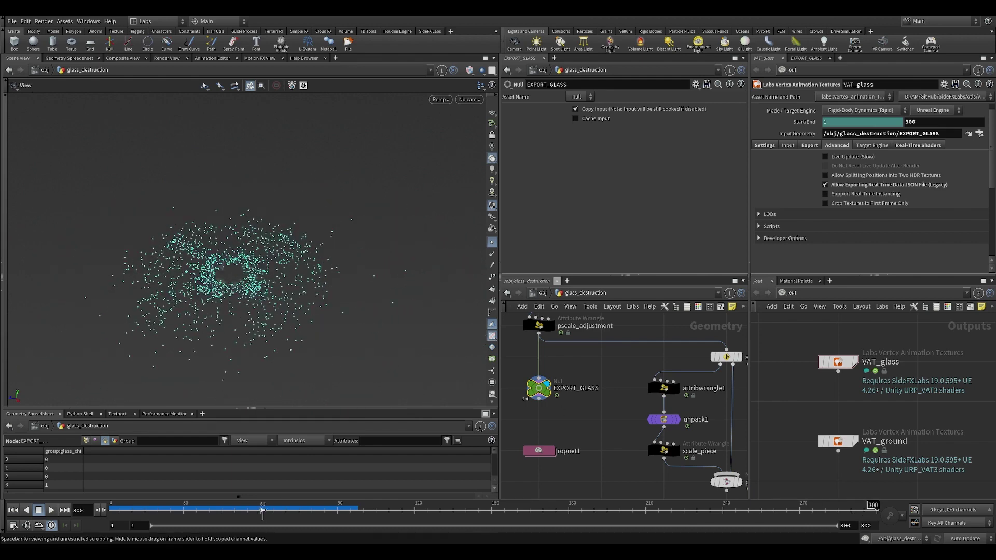
{"action": "left_click_drag", "start_coordinate": [264, 513], "coordinate": [878, 514]}
{"action": "middle_click_drag", "start_coordinate": [243, 228], "coordinate": [307, 210]}
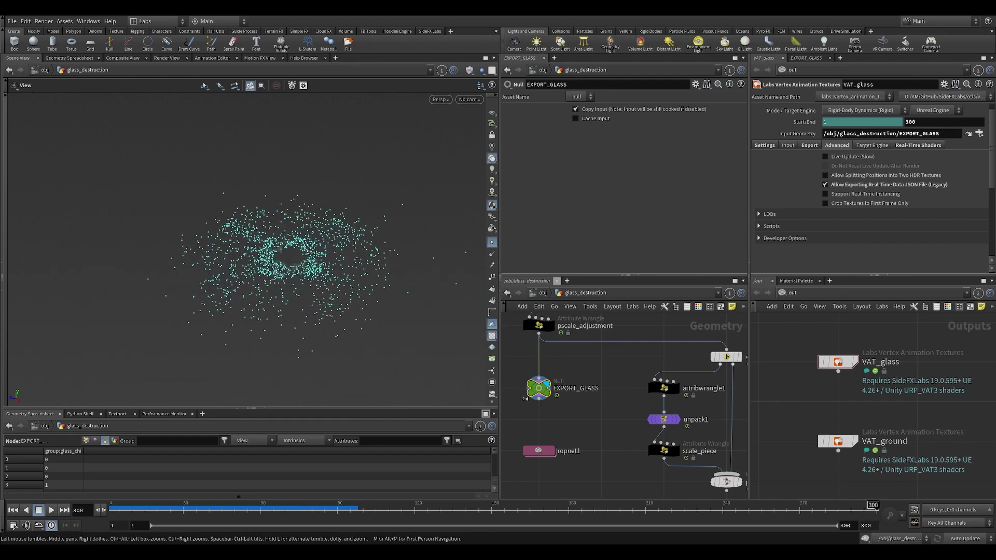
{"action": "right_click_drag", "start_coordinate": [306, 211], "coordinate": [374, 253]}
{"action": "right_click_drag", "start_coordinate": [339, 285], "coordinate": [418, 225]}
{"action": "left_click_drag", "start_coordinate": [332, 280], "coordinate": [318, 229]}
- Hide the point display and return the glass simulation to frame 46
{"action": "left_click_drag", "start_coordinate": [600, 519], "coordinate": [239, 508]}
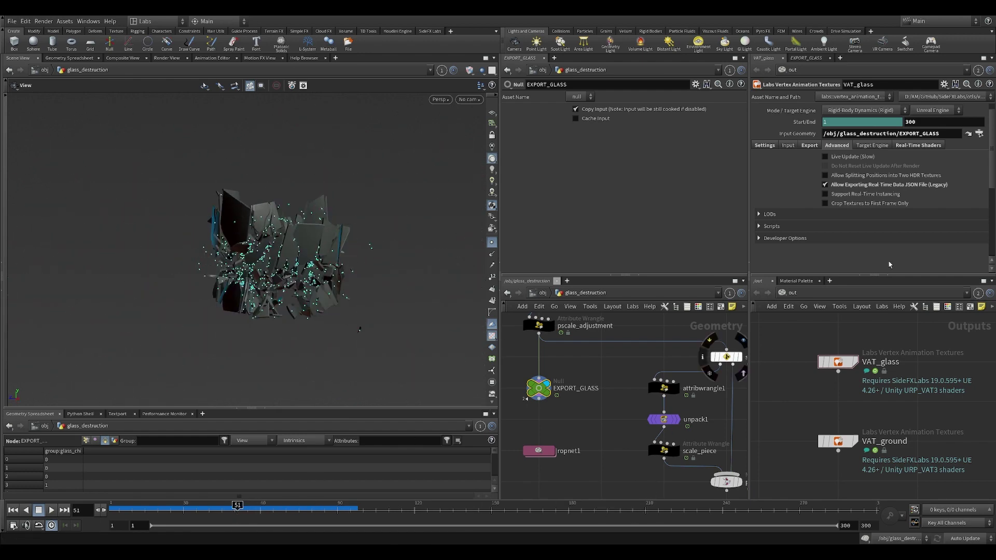
{"action": "left_click", "coordinate": [492, 242]}
{"action": "scroll", "coordinate": [317, 255], "scroll_direction": "up", "scroll_amount": 3}
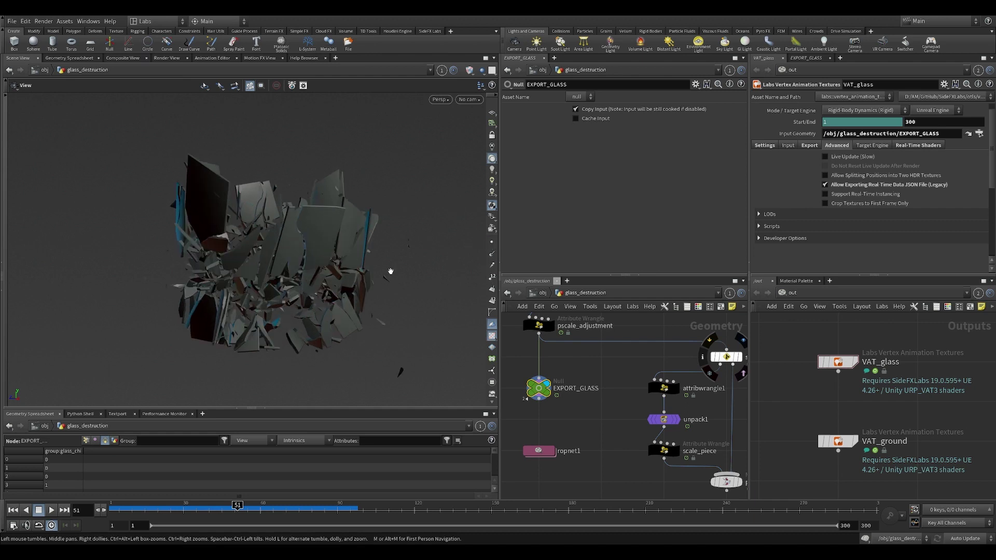
{"action": "scroll", "coordinate": [270, 308], "scroll_direction": "up", "scroll_amount": 2}
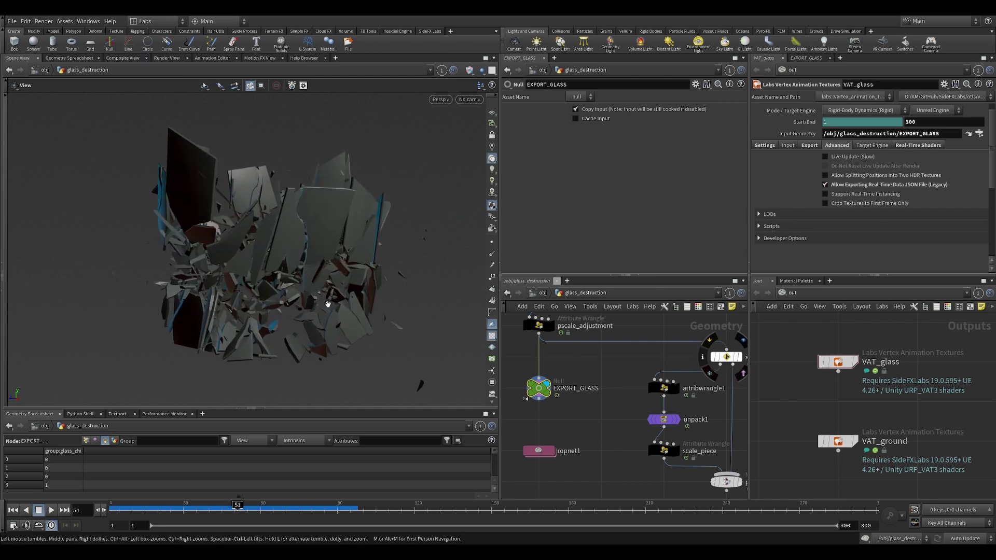
{"action": "left_click_drag", "start_coordinate": [189, 510], "coordinate": [224, 508]}
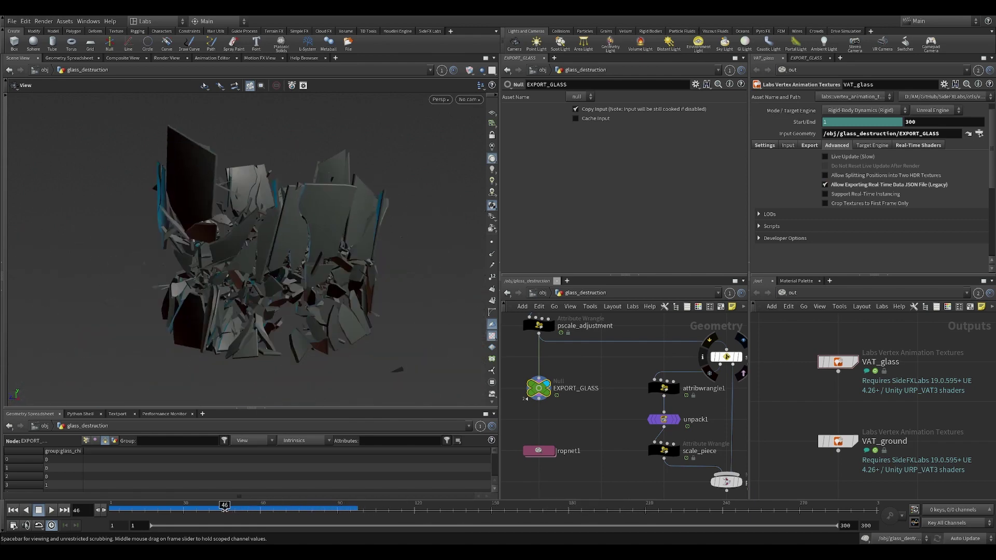
- Review VAT_glass's real-time shader information for Unreal Engine, including compatible shader versions and the last render's embedded data
{"action": "left_click", "coordinate": [909, 146]}
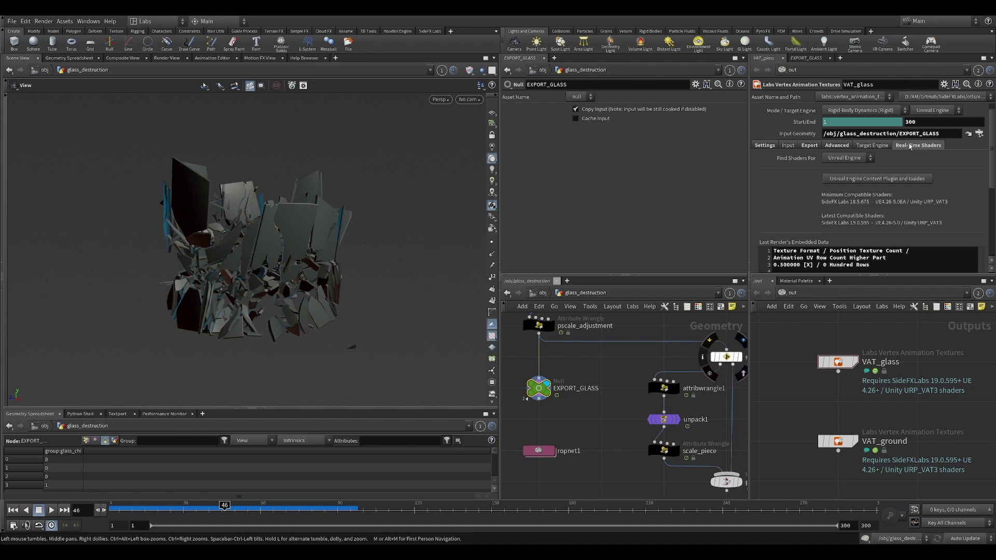
{"action": "scroll", "coordinate": [871, 240], "scroll_direction": "down", "scroll_amount": 3}
{"action": "scroll", "coordinate": [829, 263], "scroll_direction": "down", "scroll_amount": 2}
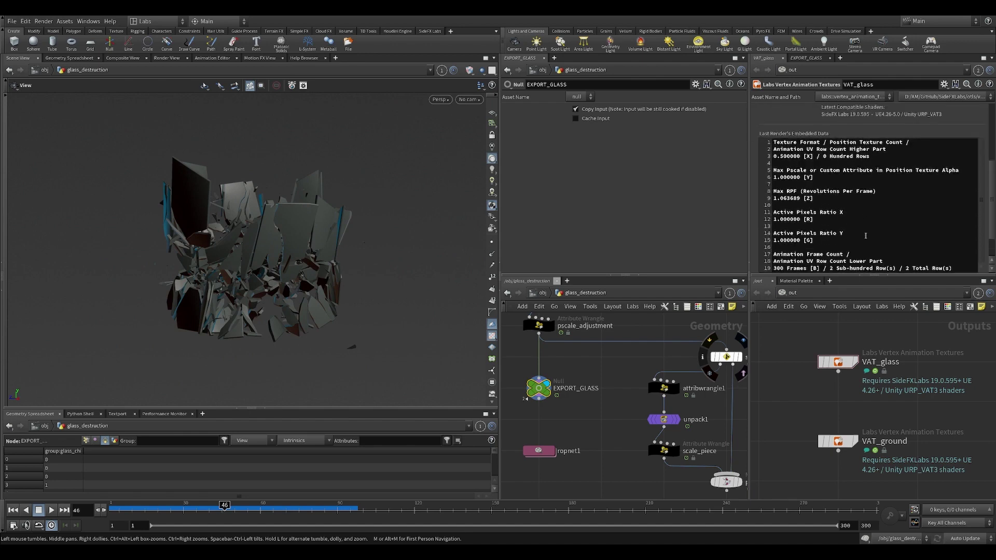
{"action": "scroll", "coordinate": [866, 236], "scroll_direction": "up", "scroll_amount": 1}
{"action": "scroll", "coordinate": [894, 228], "scroll_direction": "up", "scroll_amount": 3}
{"action": "scroll", "coordinate": [894, 231], "scroll_direction": "up", "scroll_amount": 2}
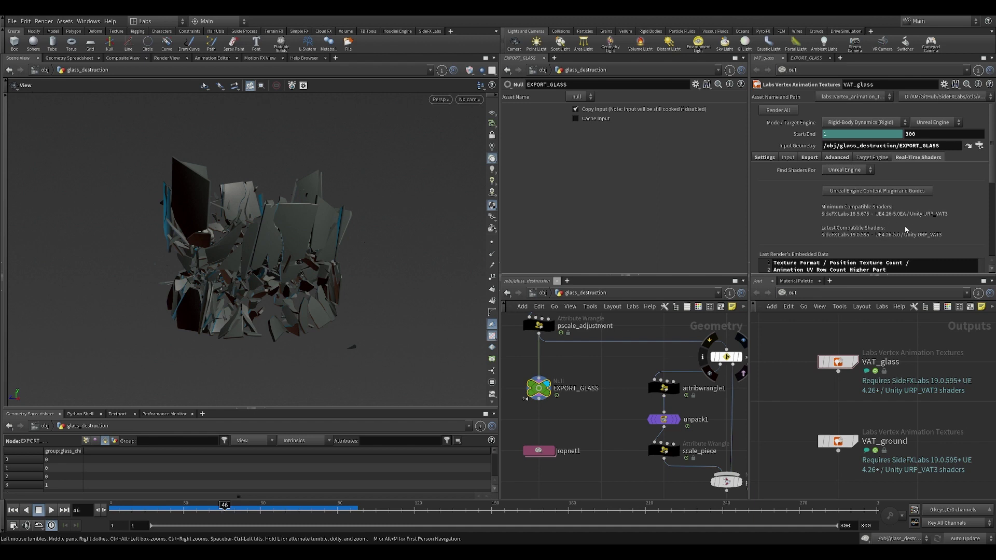
- Return to VAT_glass's general export settings and render all of its vertex animation outputs
{"action": "left_click", "coordinate": [765, 158]}
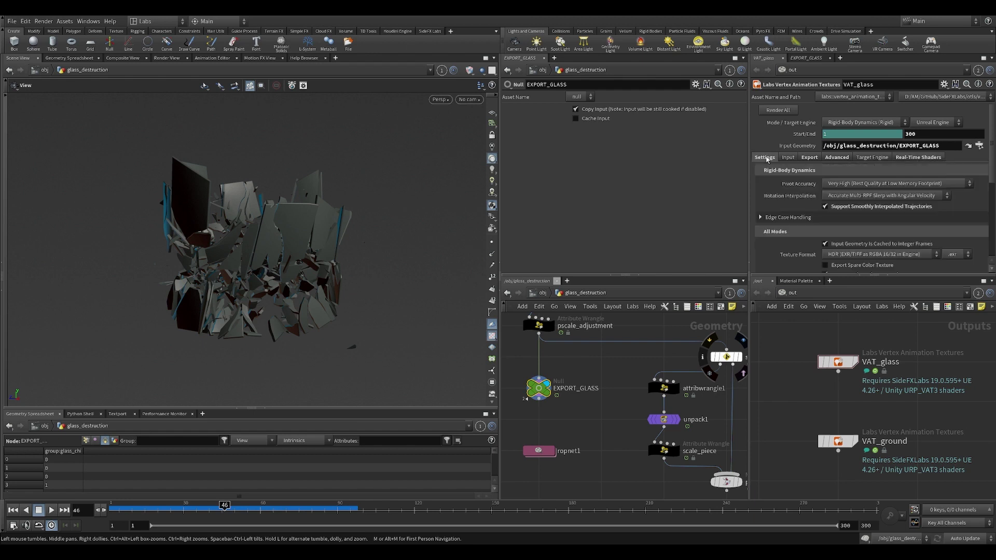
{"action": "left_click", "coordinate": [778, 111]}
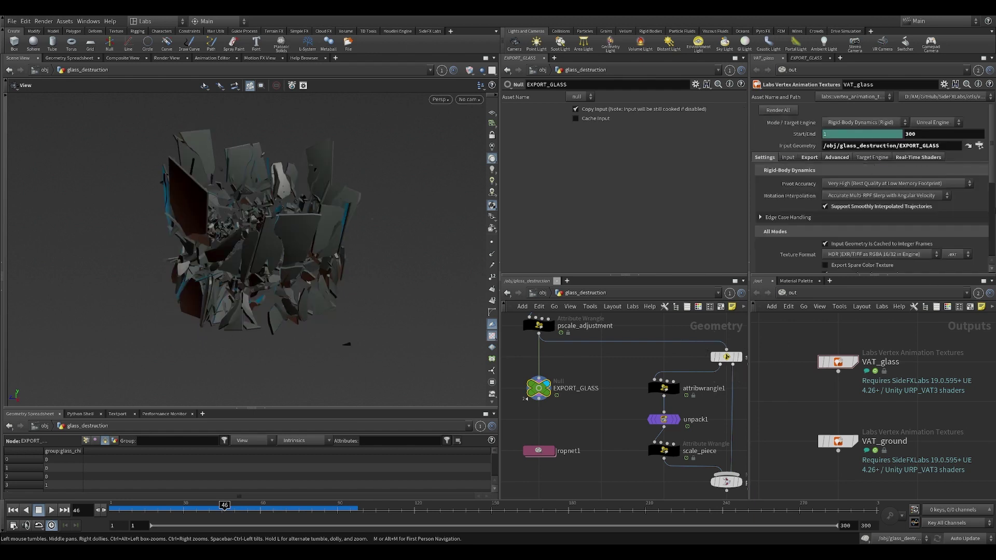
{"action": "middle_click_drag", "start_coordinate": [781, 401], "coordinate": [786, 389]}
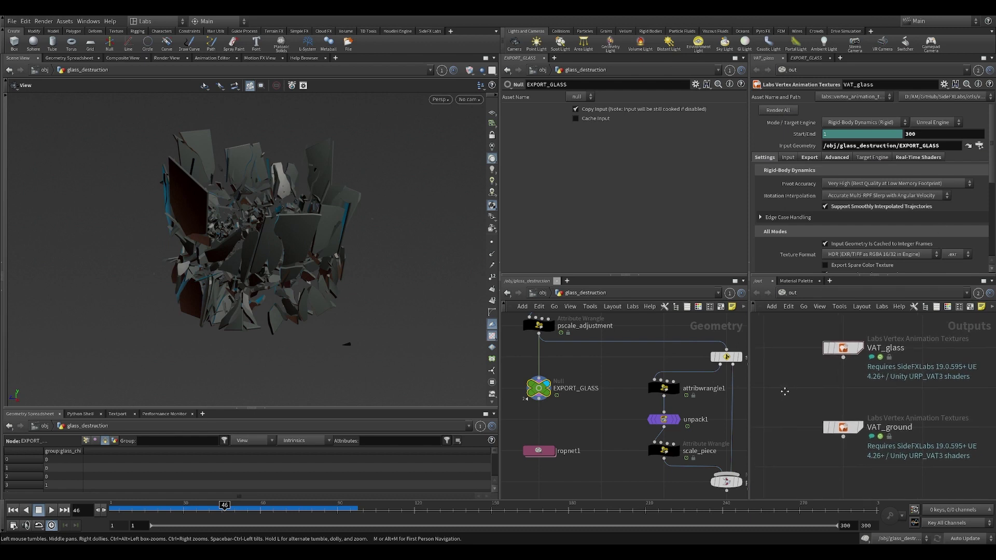
{"action": "mouse_move", "coordinate": [258, 552]}
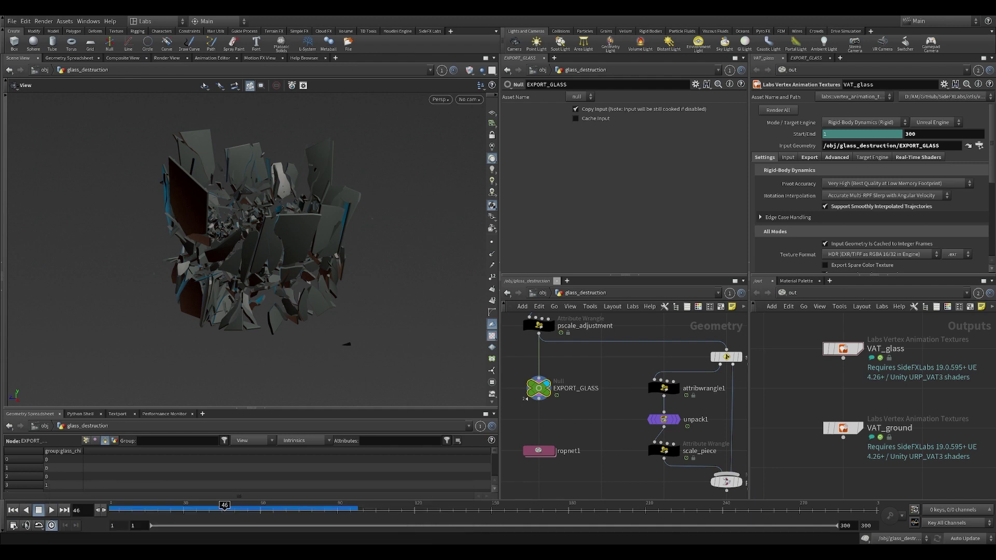
{"action": "mouse_move", "coordinate": [570, 552]}
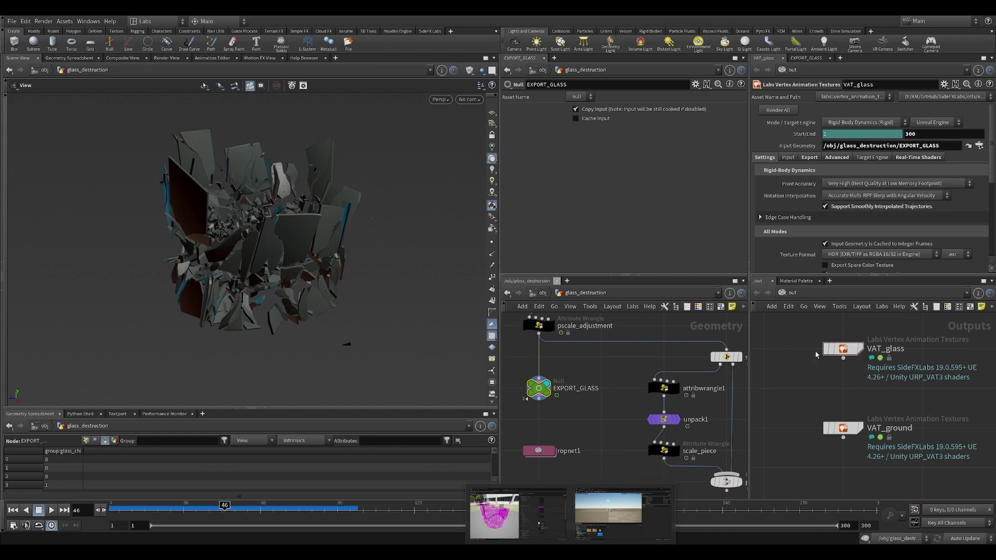
{"action": "left_click_drag", "start_coordinate": [388, 221], "coordinate": [261, 198]}
{"action": "scroll", "coordinate": [263, 198], "scroll_direction": "up", "scroll_amount": 2}
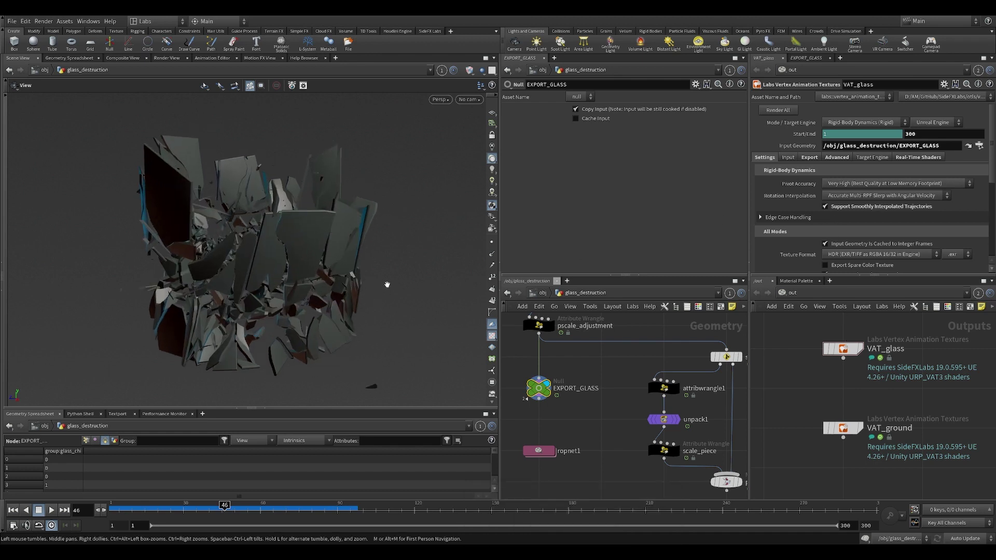
- Switch to File Explorer and open the Plugins folder of the Magical_Combat_FX_V3 Unreal project
{"action": "left_click", "coordinate": [923, 160]}
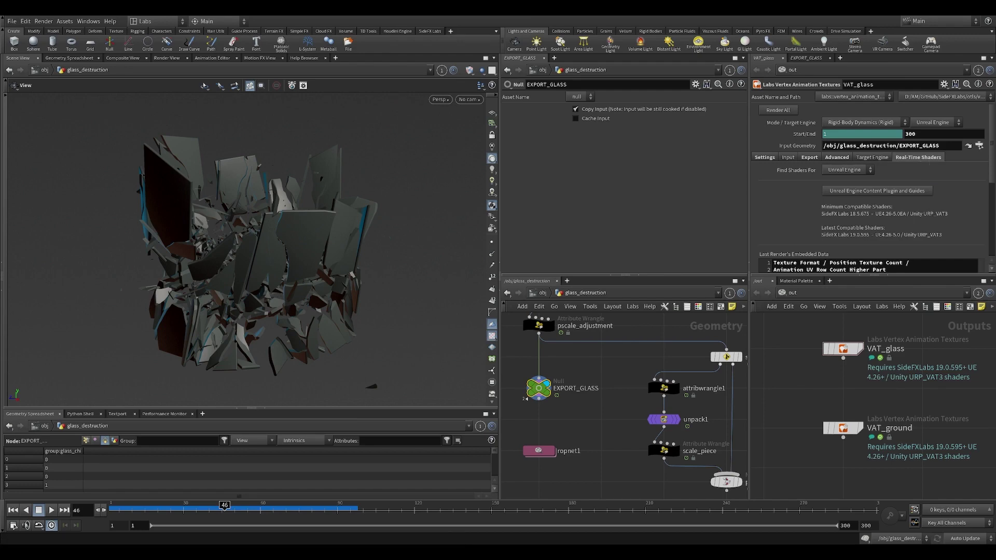
{"action": "key", "text": "alt+Tab"}
{"action": "scroll", "coordinate": [256, 329], "scroll_direction": "down", "scroll_amount": 1}
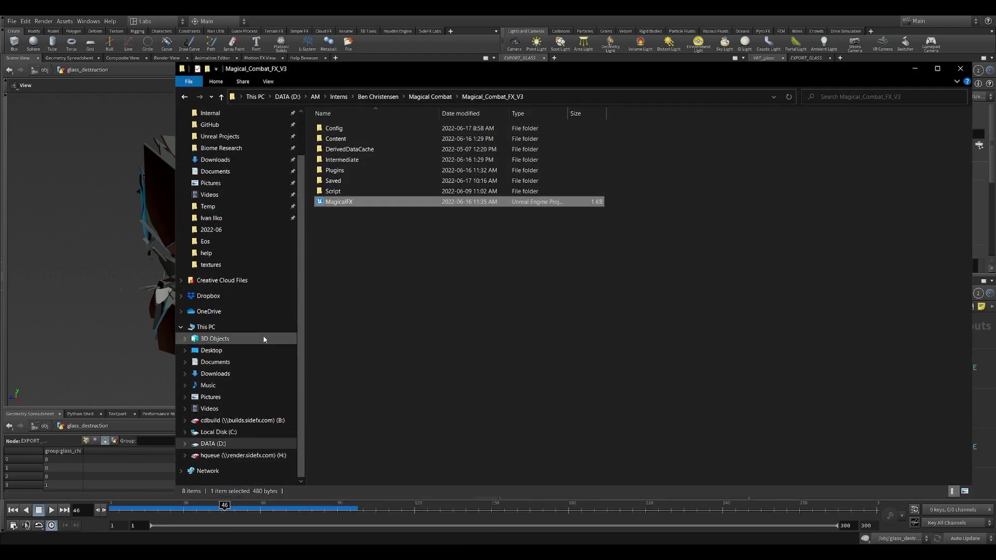
{"action": "scroll", "coordinate": [193, 125], "scroll_direction": "up", "scroll_amount": 2}
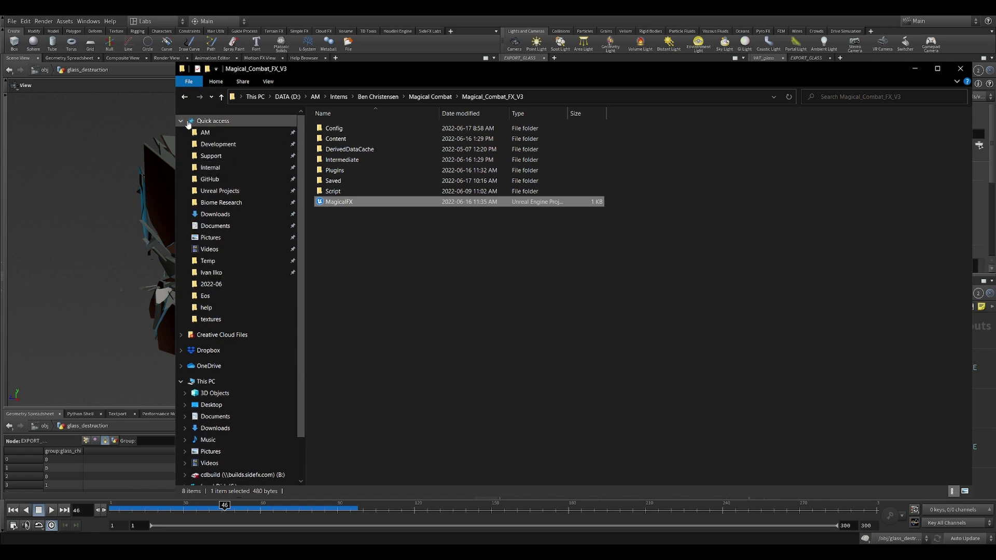
{"action": "left_click", "coordinate": [182, 121]}
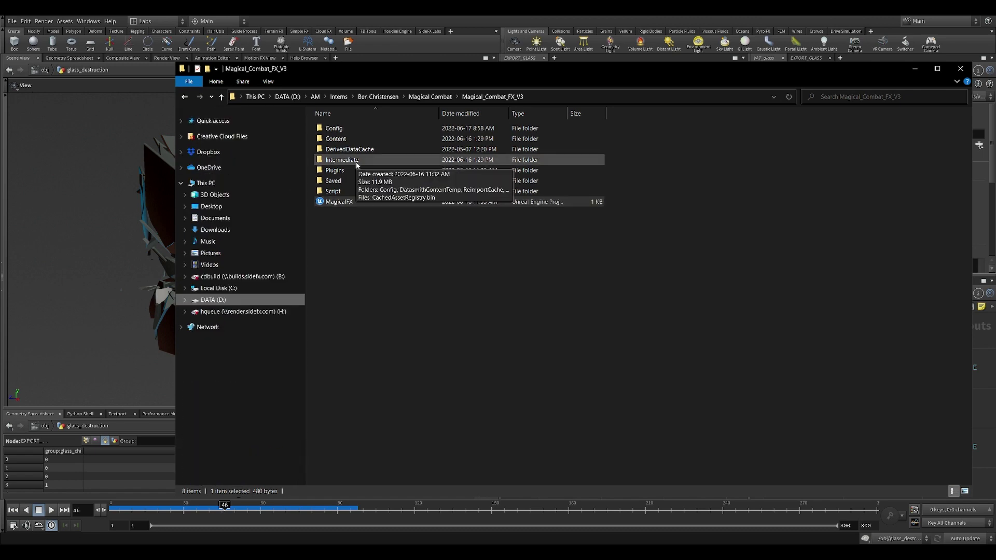
{"action": "left_click", "coordinate": [338, 173]}
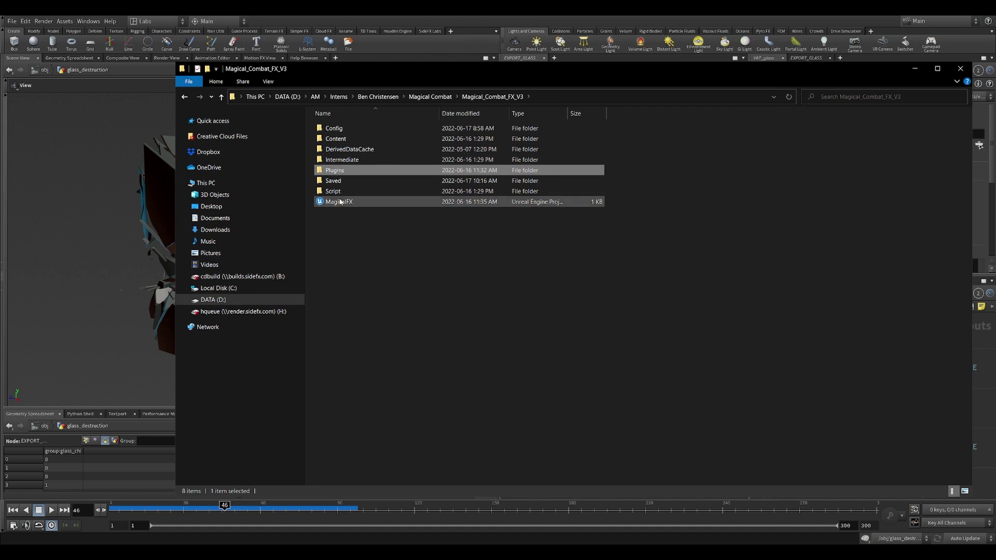
{"action": "double_click", "coordinate": [346, 171]}
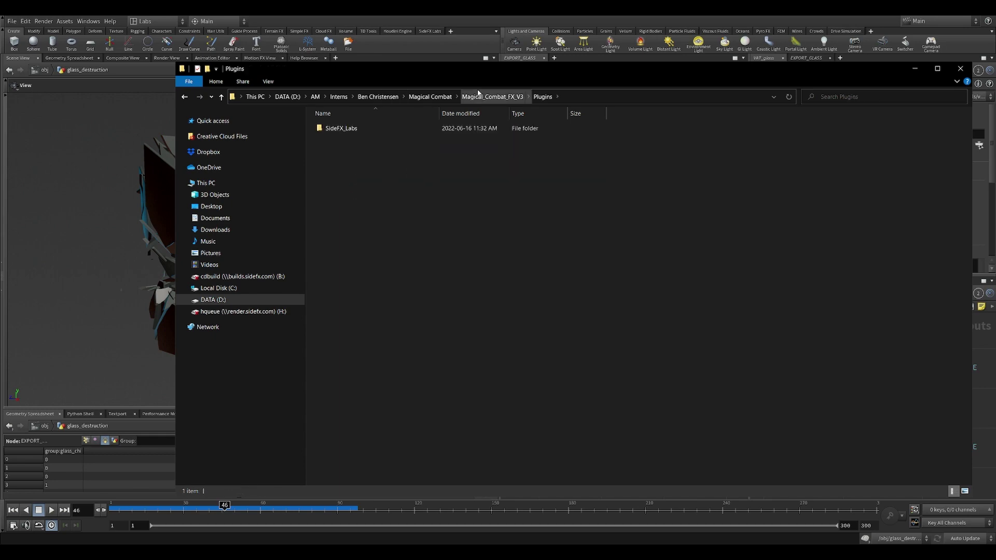
- Switch back to Houdini, open VAT_glass's Unreal Engine content plugin and guides location, and enter the 5.0 folder
{"action": "left_click", "coordinate": [269, 553]}
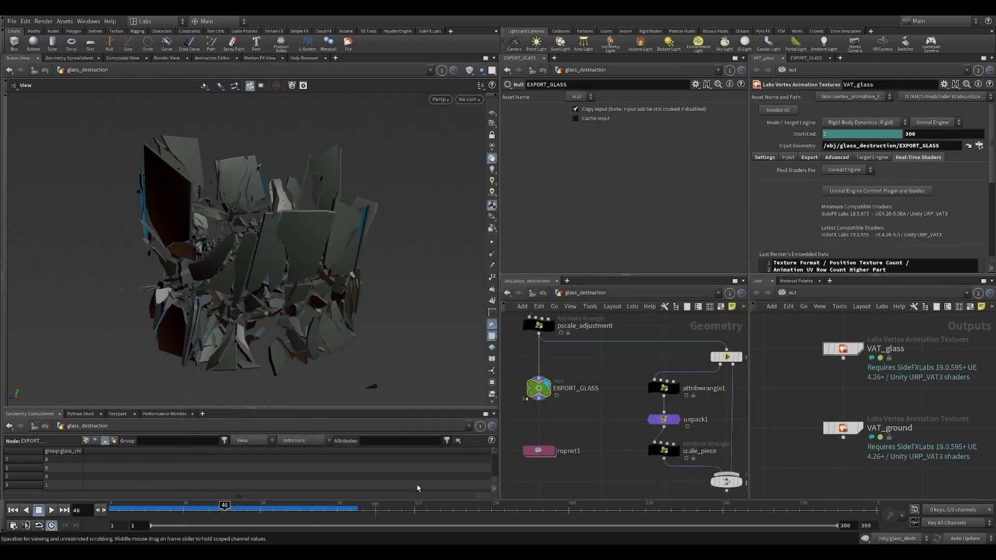
{"action": "left_click", "coordinate": [916, 192]}
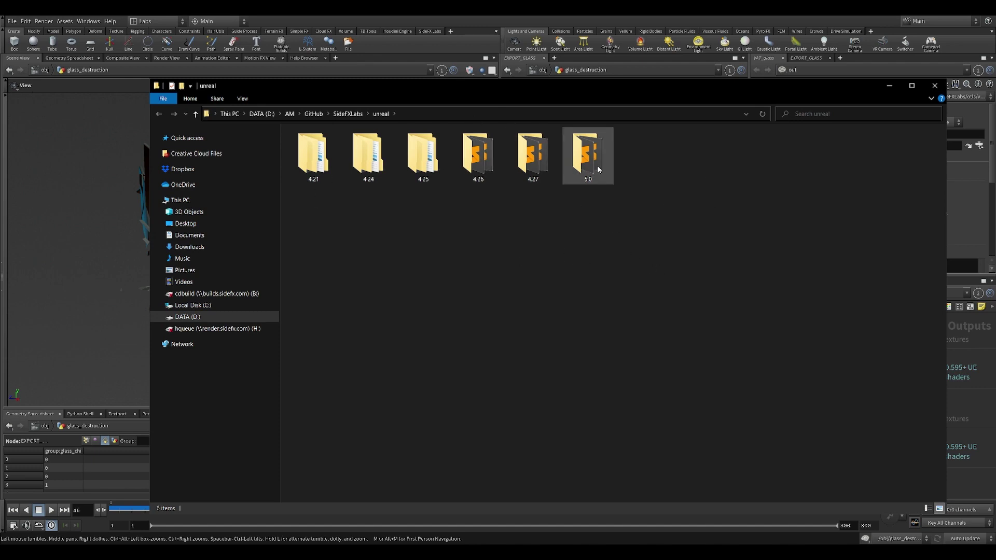
{"action": "left_click_drag", "start_coordinate": [640, 226], "coordinate": [581, 158]}
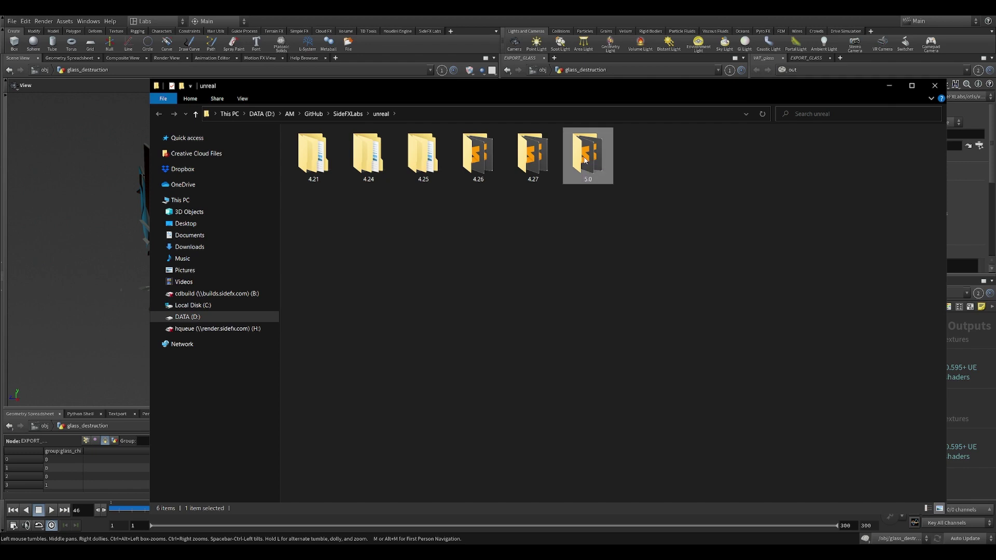
{"action": "double_click", "coordinate": [584, 157]}
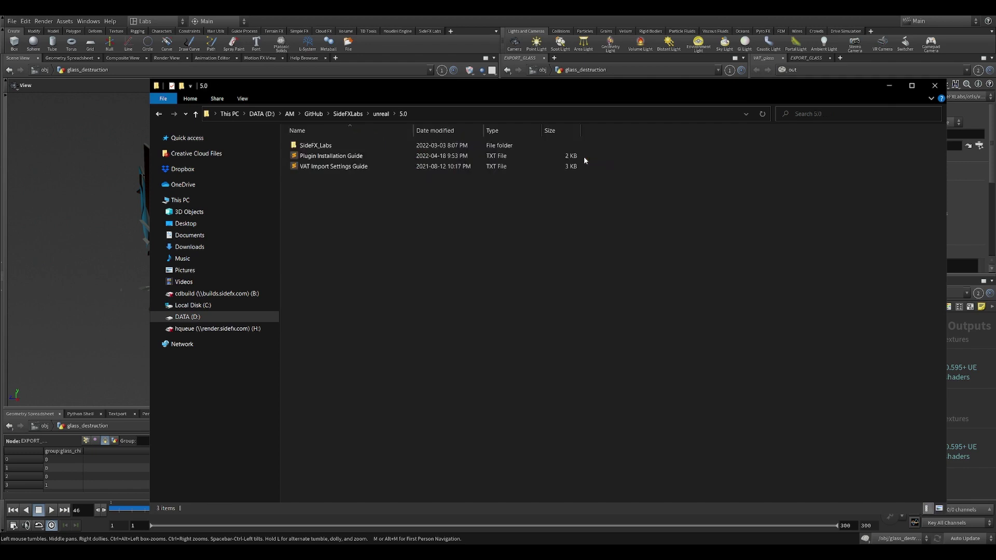
- Copy the SideFX_Labs plugin folder and check the Unreal project's Plugins folder as its destination
{"action": "left_click", "coordinate": [323, 147]}
{"action": "right_click", "coordinate": [323, 147]}
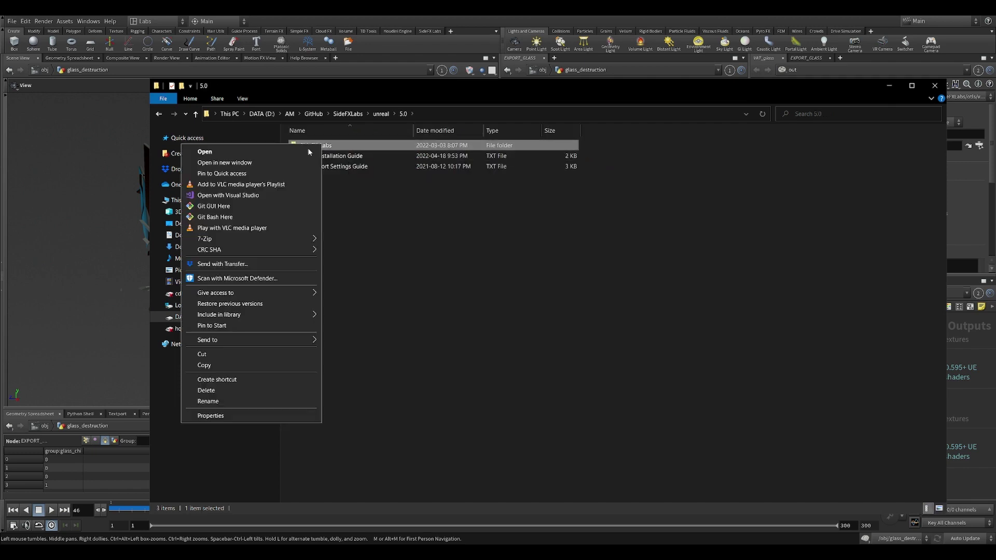
{"action": "left_click", "coordinate": [209, 365]}
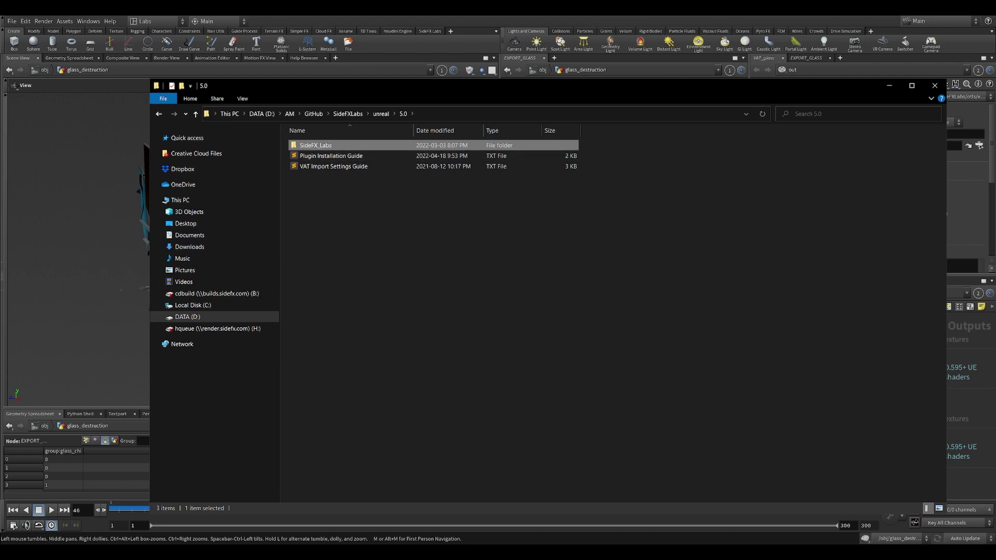
{"action": "left_click", "coordinate": [311, 553]}
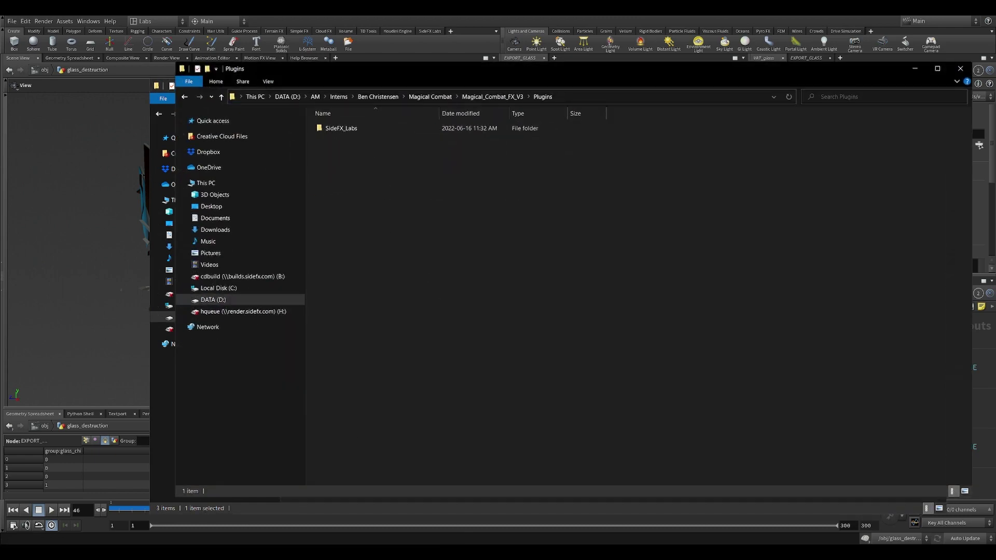
{"action": "left_click", "coordinate": [311, 552]}
{"action": "left_click", "coordinate": [516, 295]}
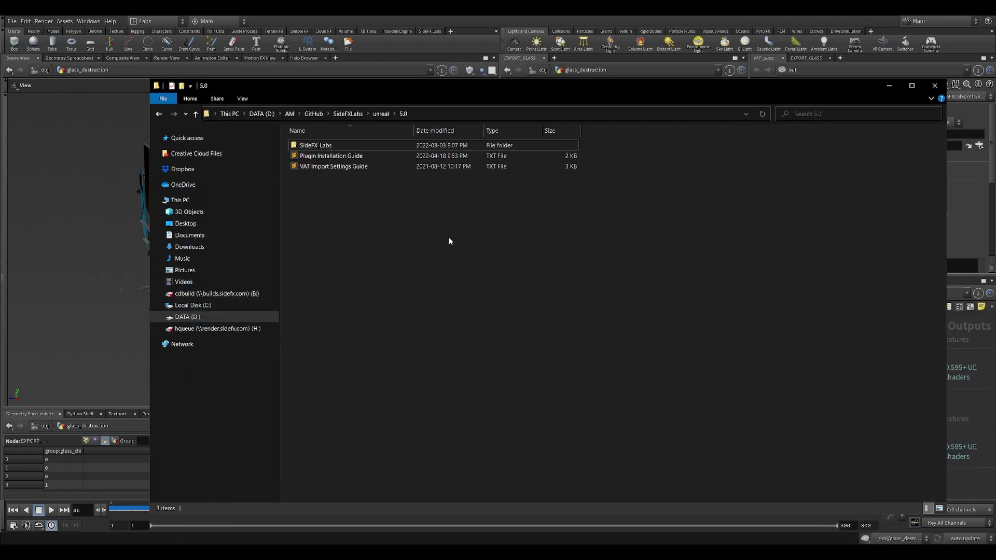
- Read the Plugin Installation Guide, close it, and open the VAT Import Settings Guide
{"action": "double_click", "coordinate": [324, 156]}
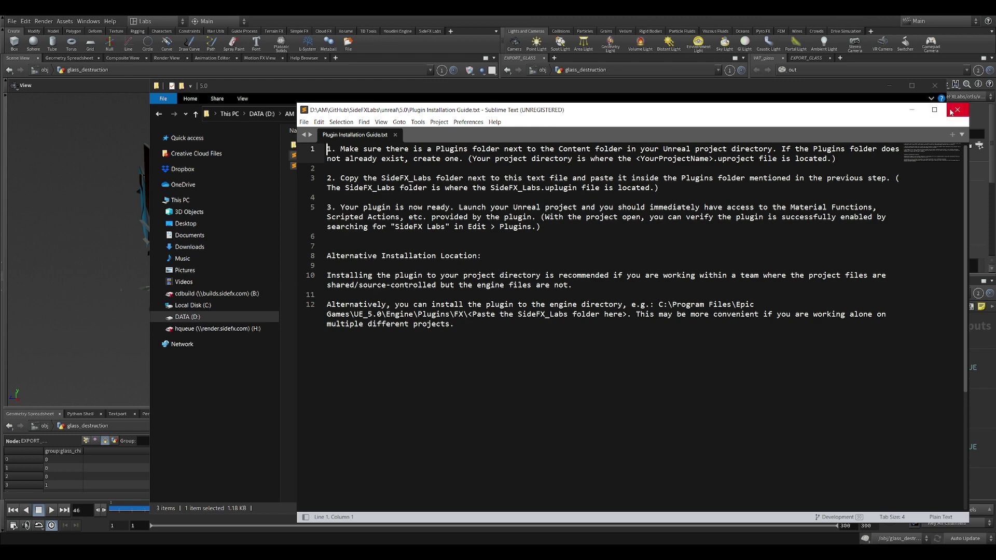
{"action": "left_click", "coordinate": [952, 112]}
{"action": "double_click", "coordinate": [375, 164]}
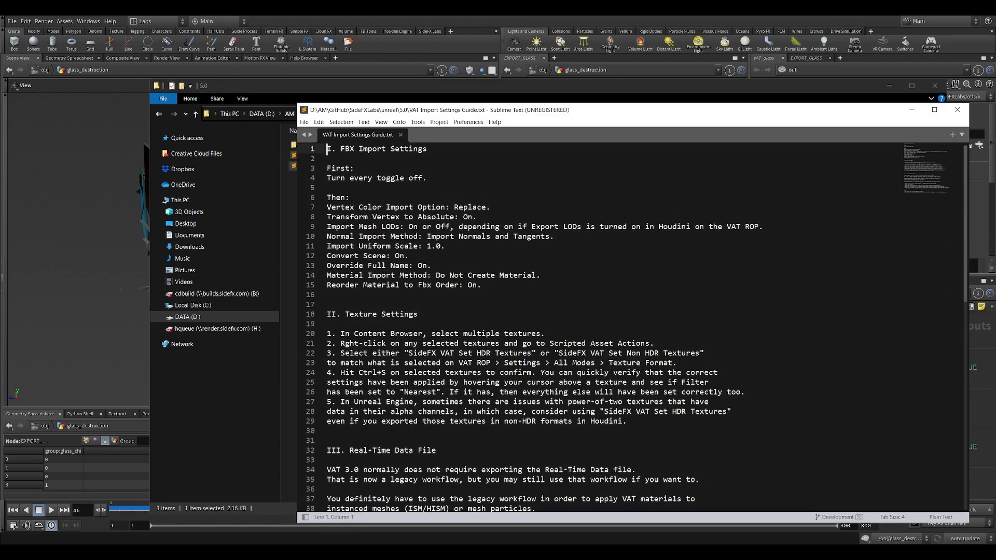
- Read the VAT Import Settings Guide's FBX import, texture and real-time data sections, and close it
{"action": "scroll", "coordinate": [632, 329], "scroll_direction": "down", "scroll_amount": 7}
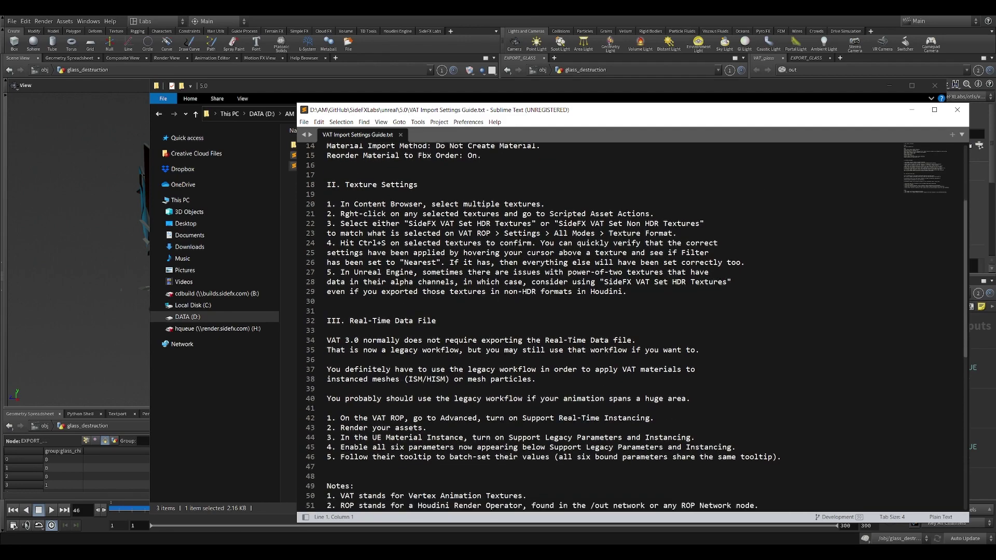
{"action": "scroll", "coordinate": [632, 328], "scroll_direction": "up", "scroll_amount": 7}
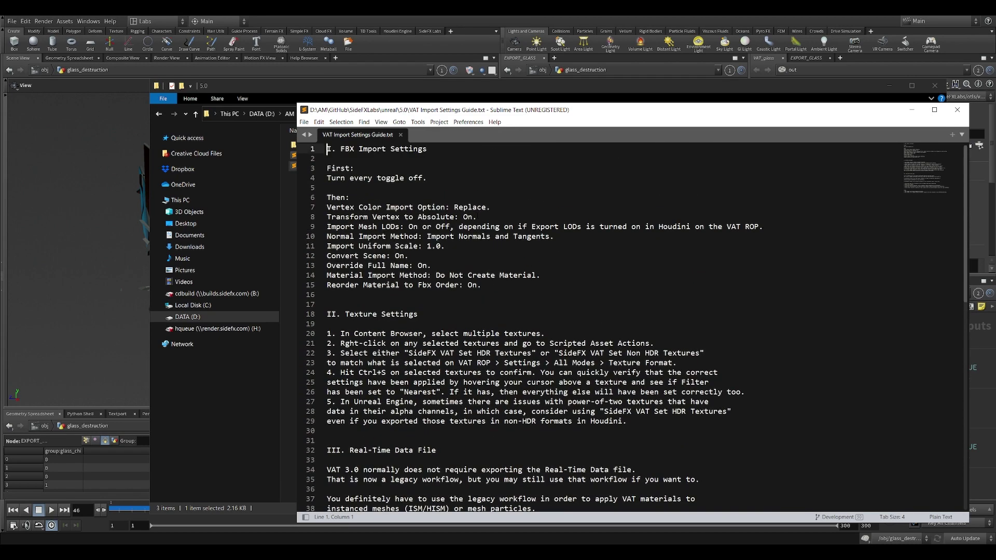
{"action": "scroll", "coordinate": [632, 329], "scroll_direction": "down", "scroll_amount": 6}
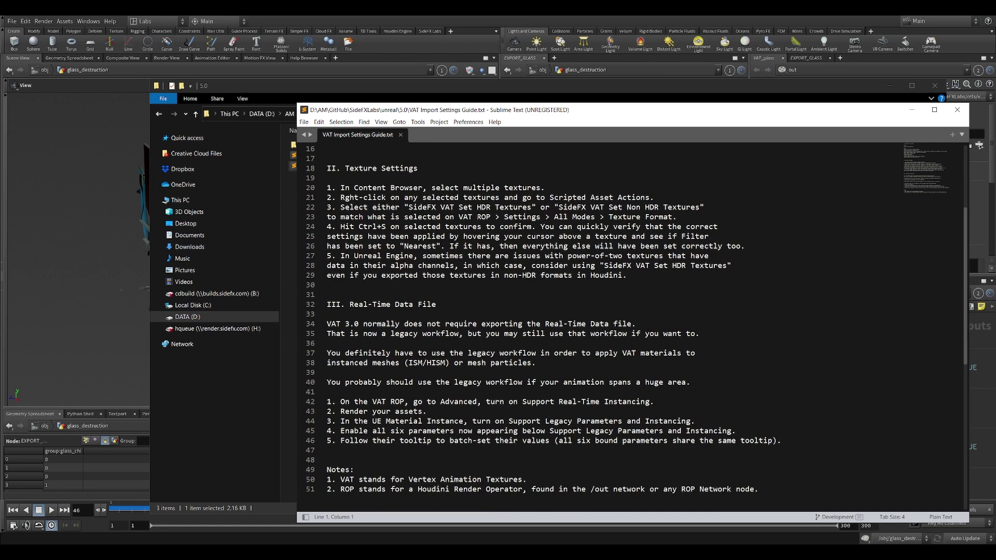
{"action": "scroll", "coordinate": [472, 214], "scroll_direction": "up", "scroll_amount": 2}
{"action": "scroll", "coordinate": [632, 328], "scroll_direction": "up", "scroll_amount": 4}
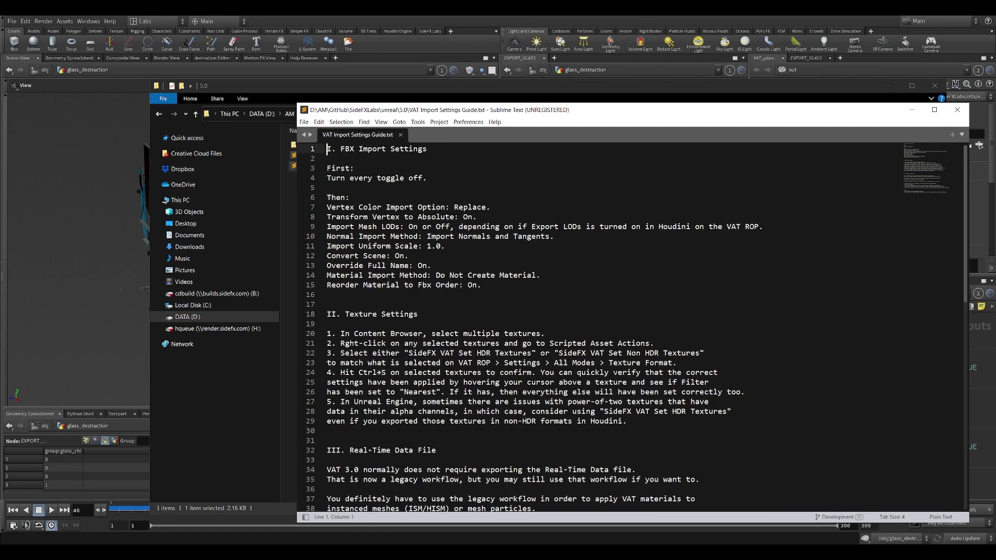
{"action": "left_click", "coordinate": [957, 109]}
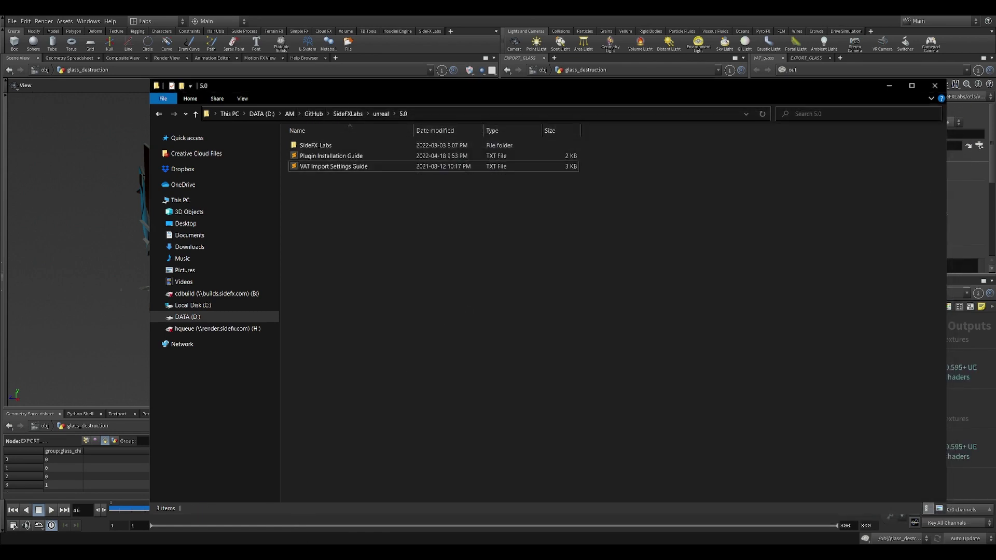
- Switch to Unreal Editor and create a folder named temp in the project's Content folder
{"action": "key", "text": "alt+Tab"}
{"action": "middle_click_drag", "start_coordinate": [623, 488], "coordinate": [643, 463]}
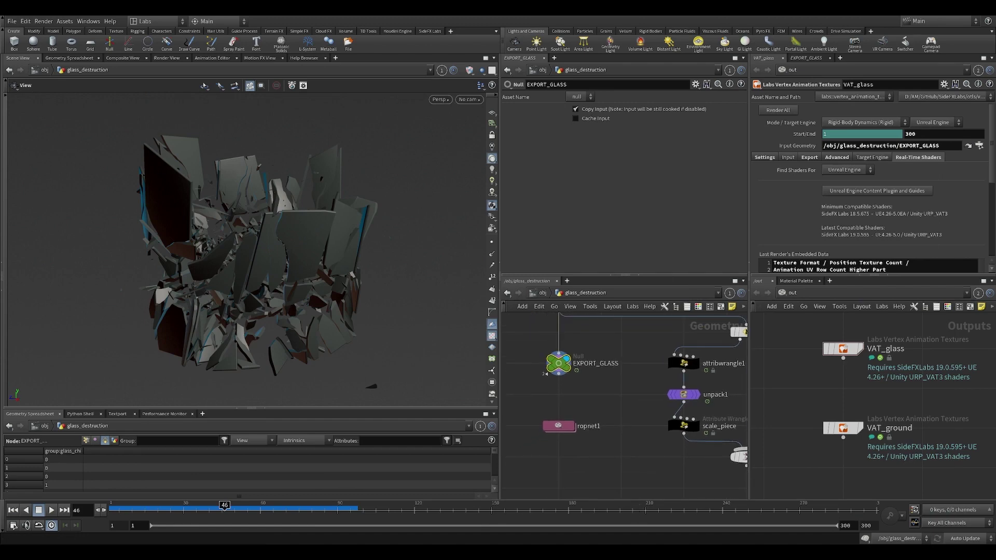
{"action": "mouse_move", "coordinate": [648, 553]}
{"action": "left_click", "coordinate": [691, 520]}
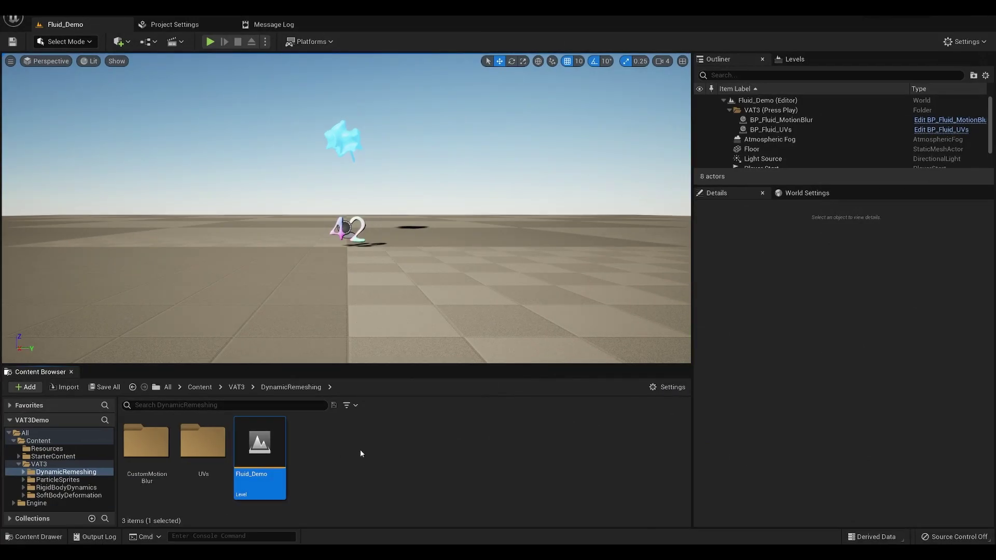
{"action": "left_click", "coordinate": [207, 389]}
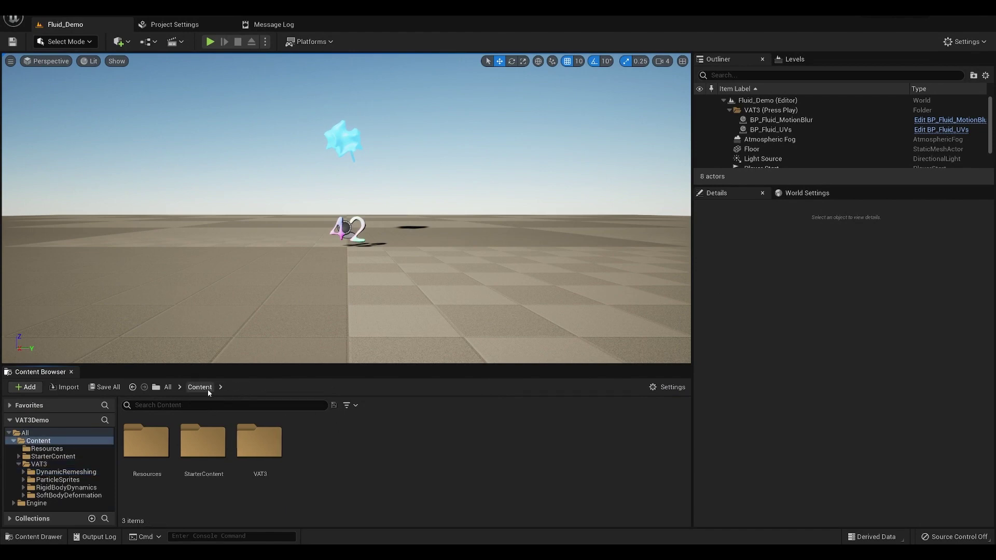
{"action": "right_click", "coordinate": [355, 469]}
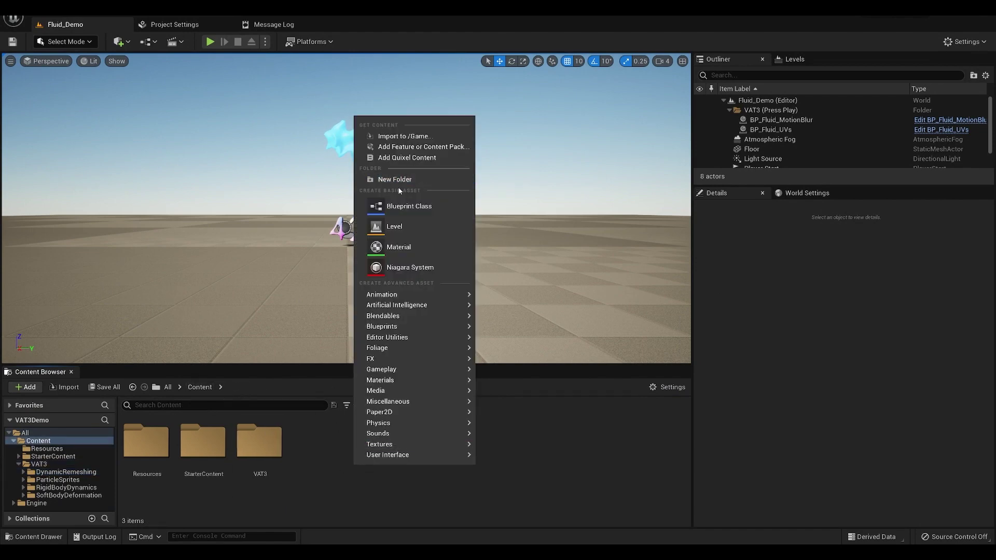
{"action": "left_click", "coordinate": [407, 181]}
{"action": "type", "text": "temp"}
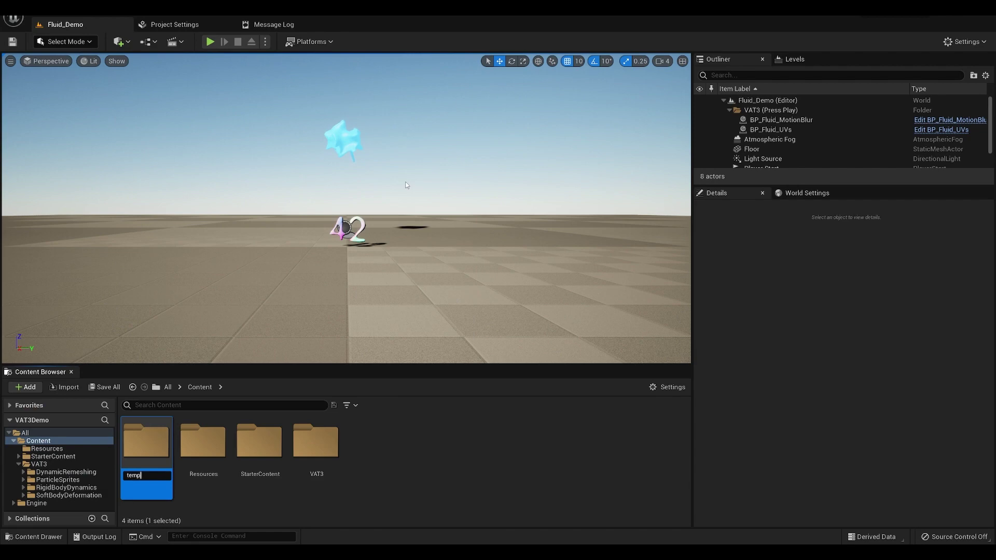
{"action": "key", "text": "Return"}
{"action": "left_click", "coordinate": [453, 474]}
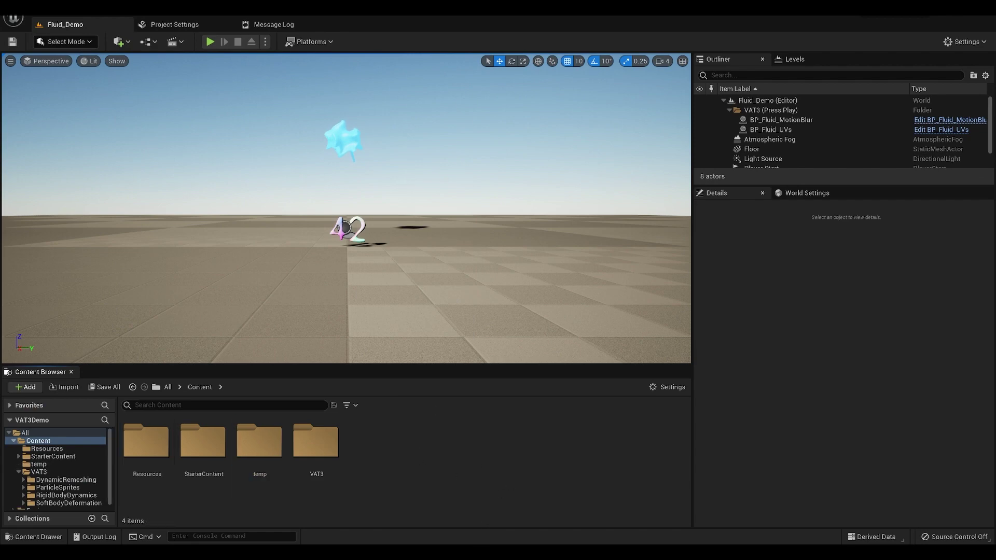
- Switch to File Explorer and open the export folder inside Magical Combat's Arcane folder
{"action": "key", "text": "alt+Tab"}
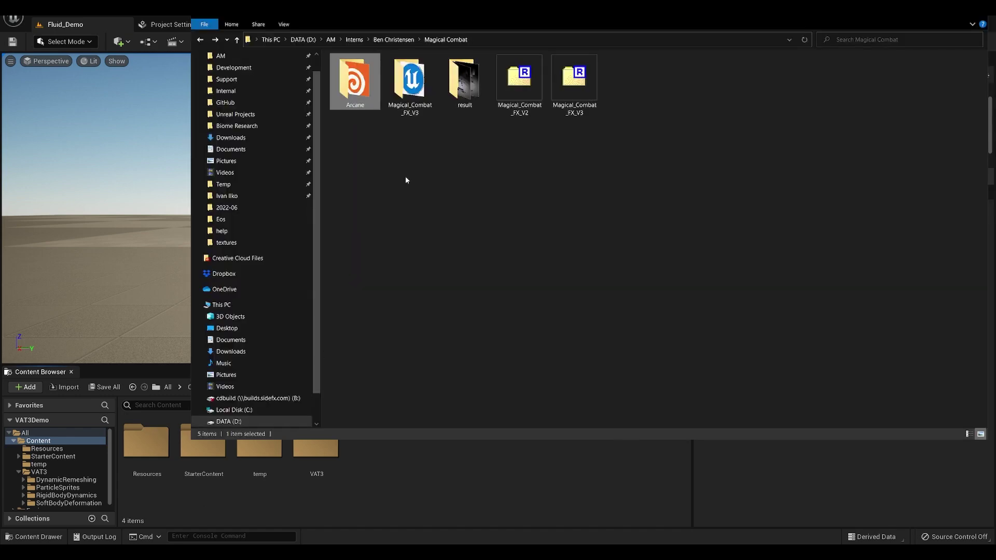
{"action": "double_click", "coordinate": [360, 102]}
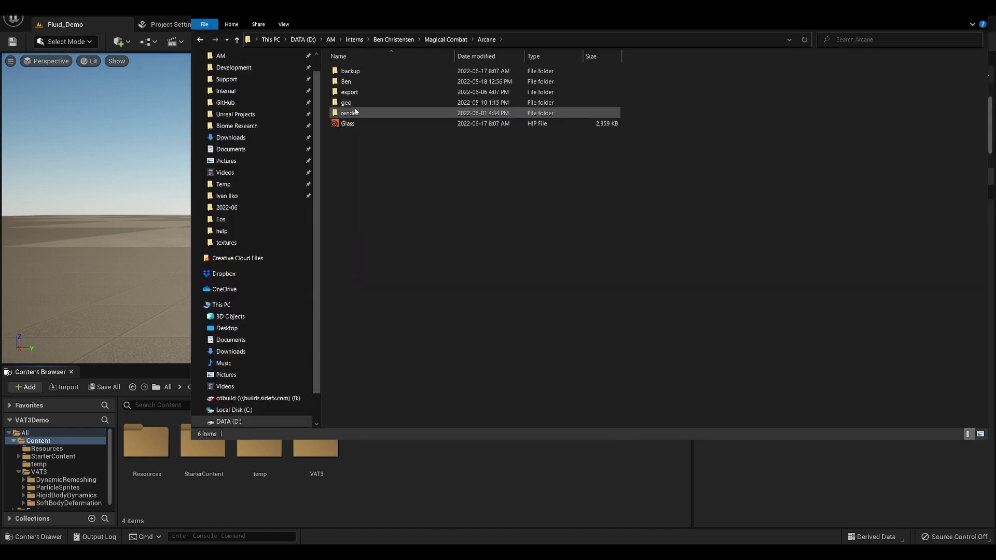
{"action": "left_click", "coordinate": [356, 112]}
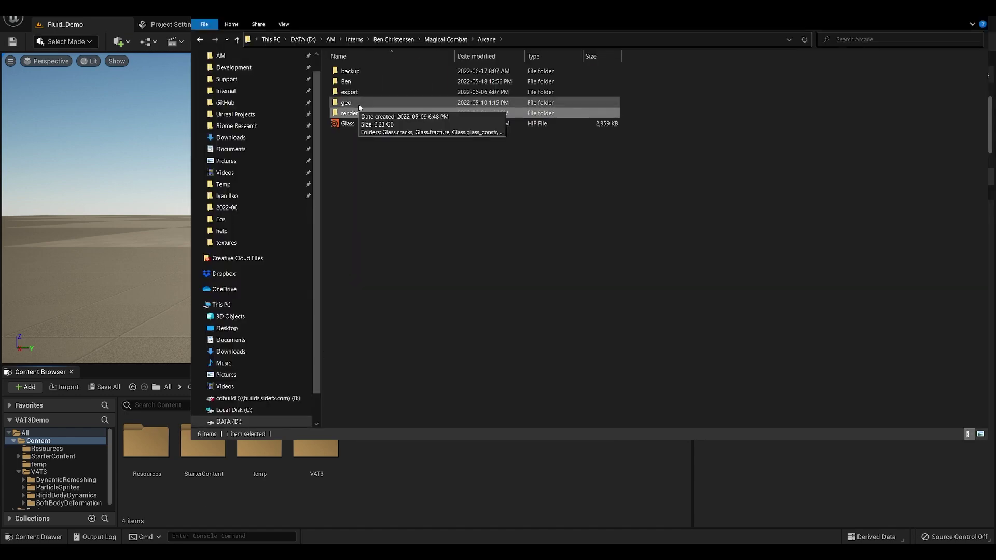
{"action": "left_click", "coordinate": [365, 94]}
{"action": "double_click", "coordinate": [365, 93]}
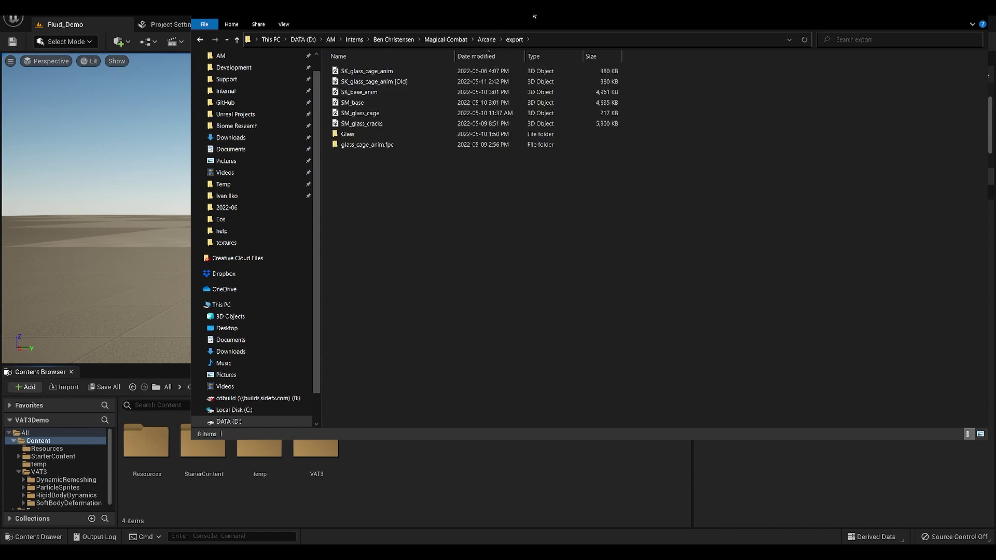
{"action": "left_click_drag", "start_coordinate": [533, 11], "coordinate": [521, 42]}
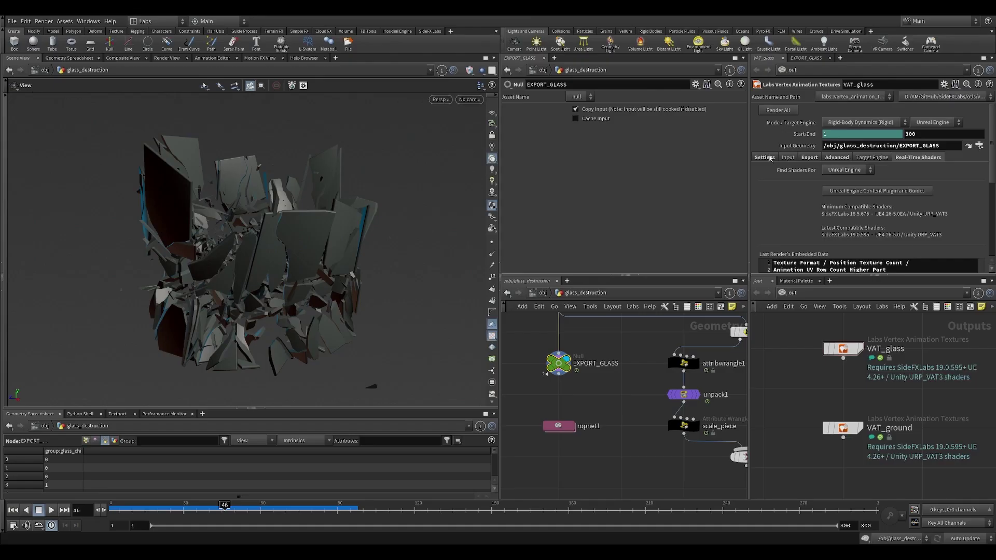
- Switch to Houdini and check VAT_glass's export path with its full expanded value
{"action": "left_click", "coordinate": [765, 157]}
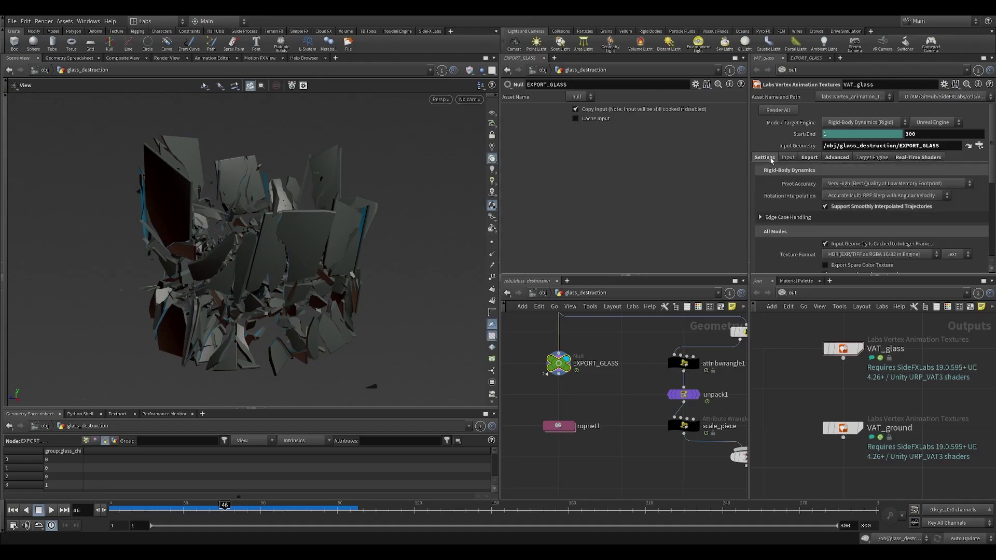
{"action": "left_click", "coordinate": [810, 157]}
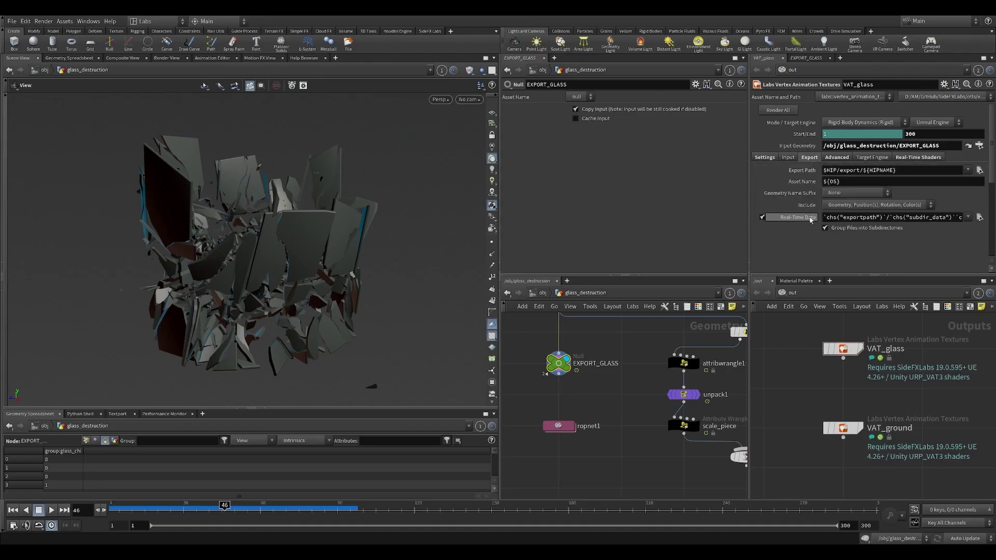
{"action": "left_click", "coordinate": [804, 173]}
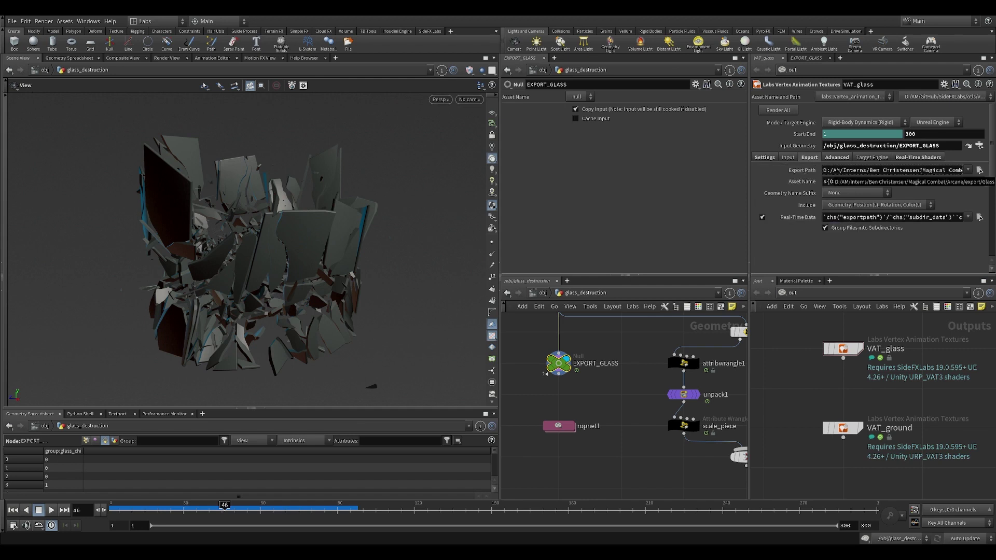
{"action": "left_click", "coordinate": [795, 172]}
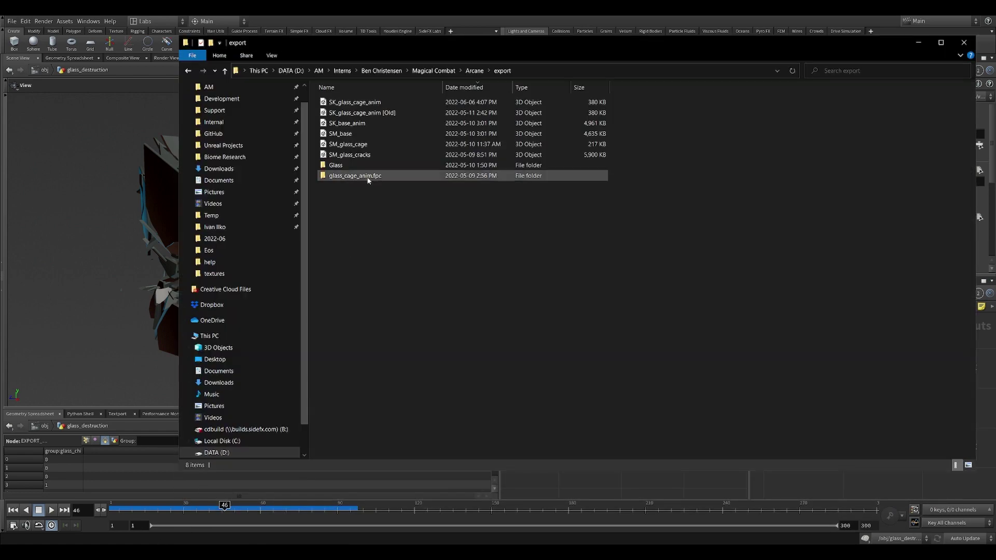
- Switch to File Explorer and look through the geo, tex and data folders inside the exported Glass folder
{"action": "double_click", "coordinate": [336, 164]}
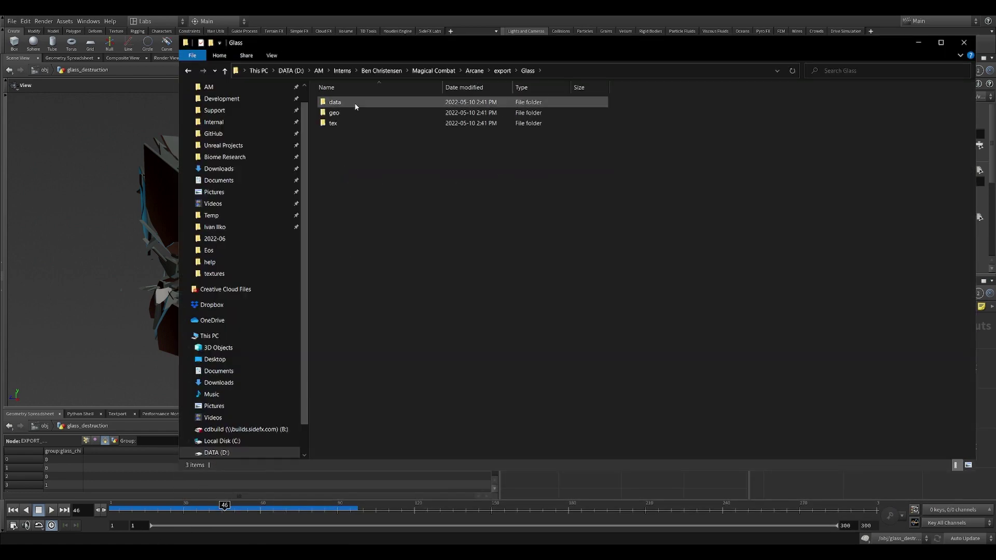
{"action": "double_click", "coordinate": [350, 113]}
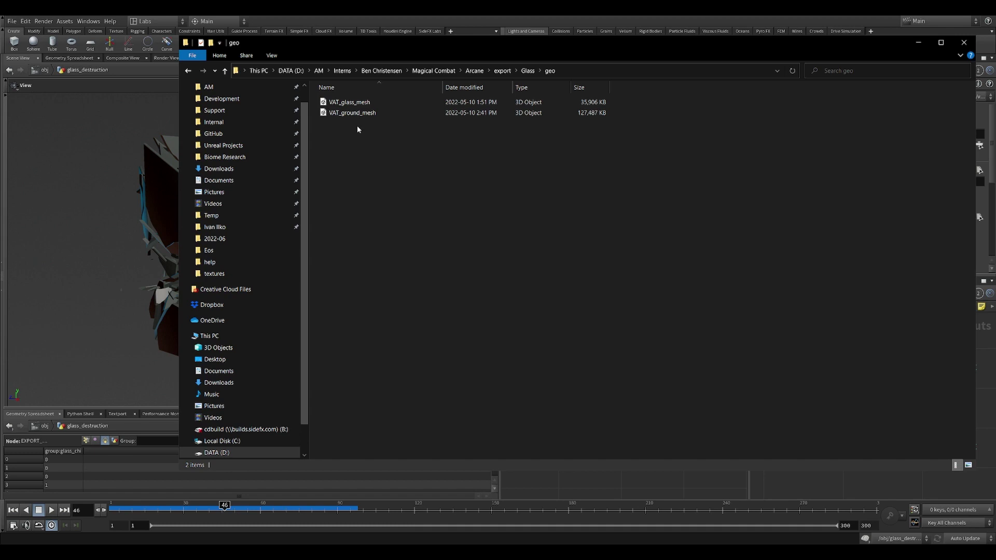
{"action": "key", "text": "alt+Left"}
{"action": "double_click", "coordinate": [357, 125]}
{"action": "key", "text": "alt+Left"}
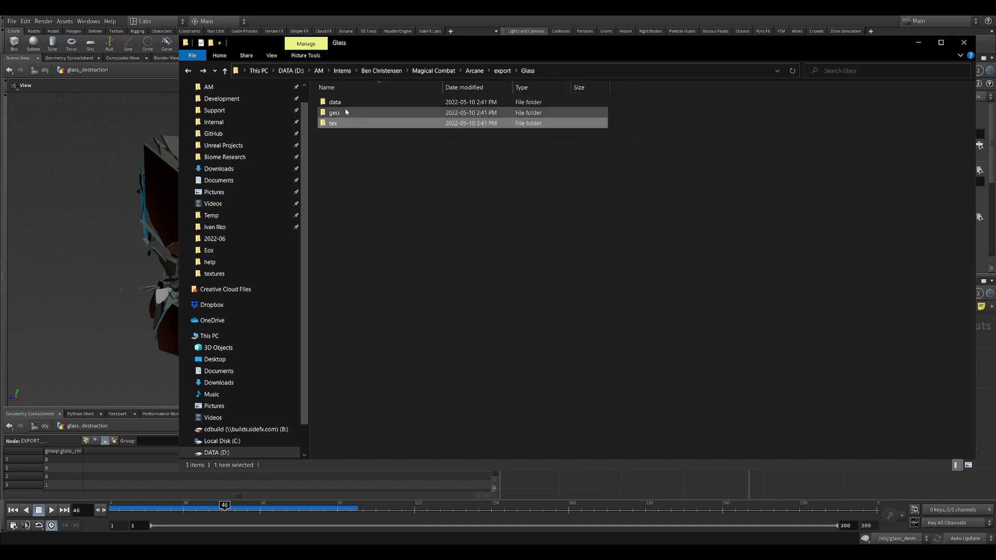
{"action": "double_click", "coordinate": [350, 102]}
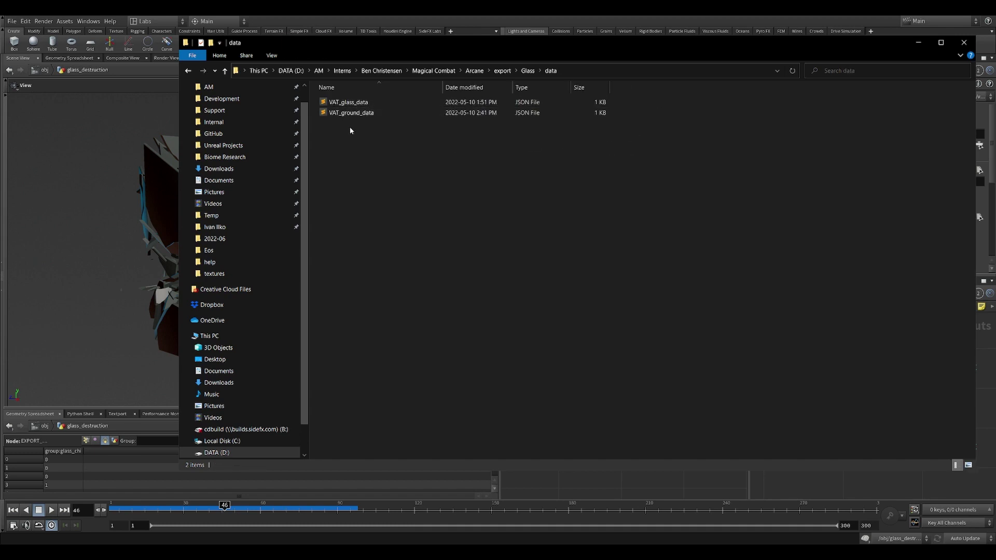
{"action": "key", "text": "alt+Left"}
- Start importing VAT_glass_mesh from the exported geo folder into the Unreal project's temp folder
{"action": "double_click", "coordinate": [323, 114]}
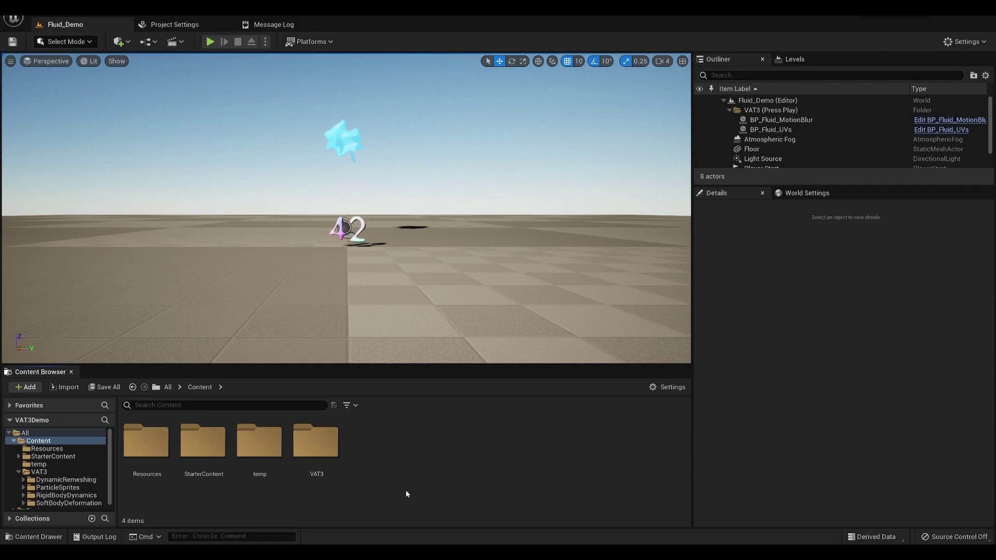
{"action": "double_click", "coordinate": [278, 463]}
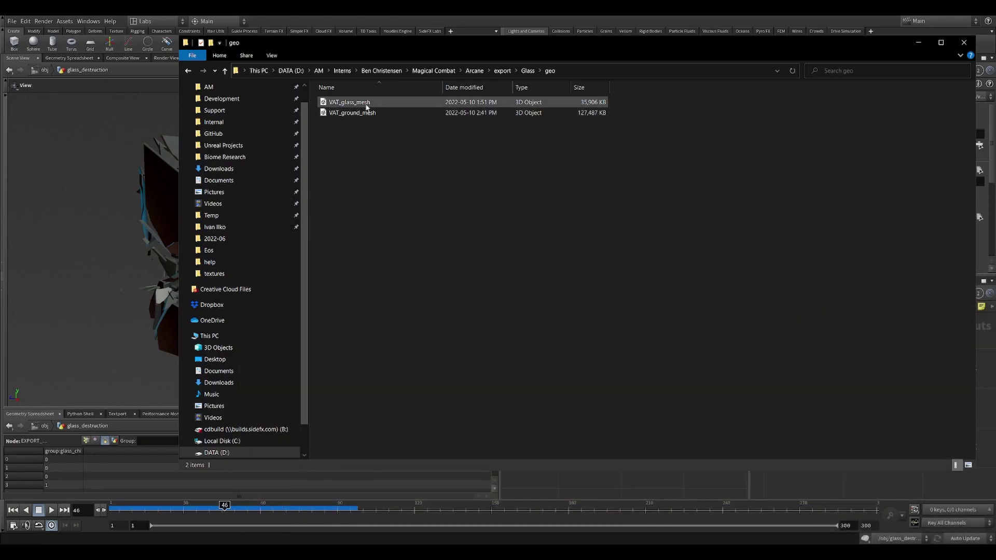
{"action": "left_click_drag", "start_coordinate": [343, 104], "coordinate": [313, 482]}
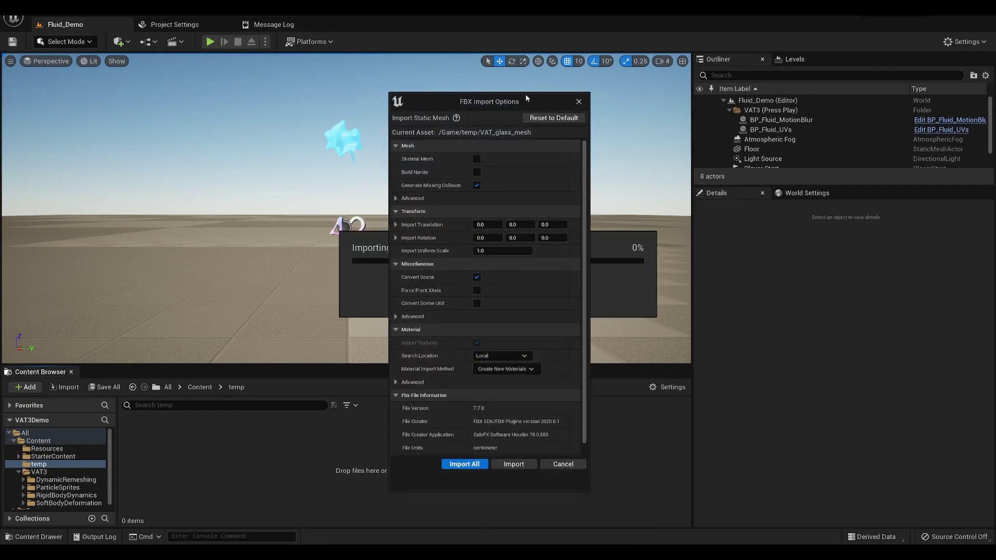
{"action": "left_click_drag", "start_coordinate": [530, 96], "coordinate": [509, 70]}
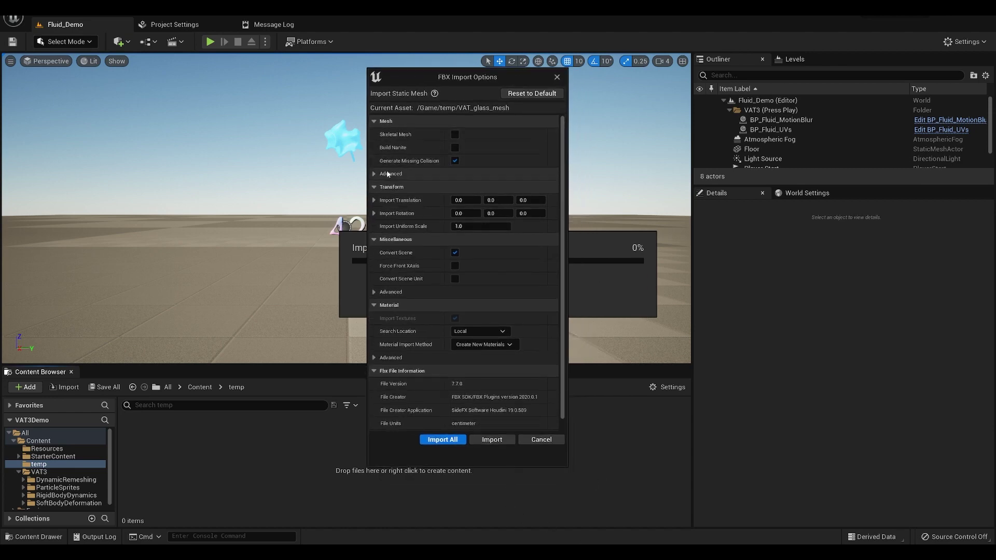
- Turn off Generate Missing Collision, Remove Degenerates, Build Reversed Index Buffer and Generate Lightmap UVs for the FBX import
{"action": "left_click", "coordinate": [455, 161]}
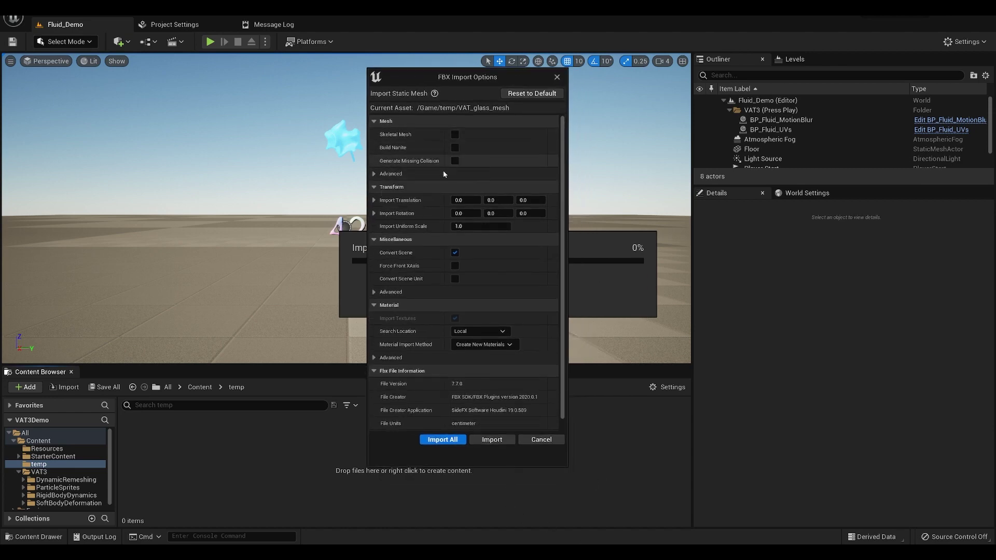
{"action": "left_click", "coordinate": [381, 174]}
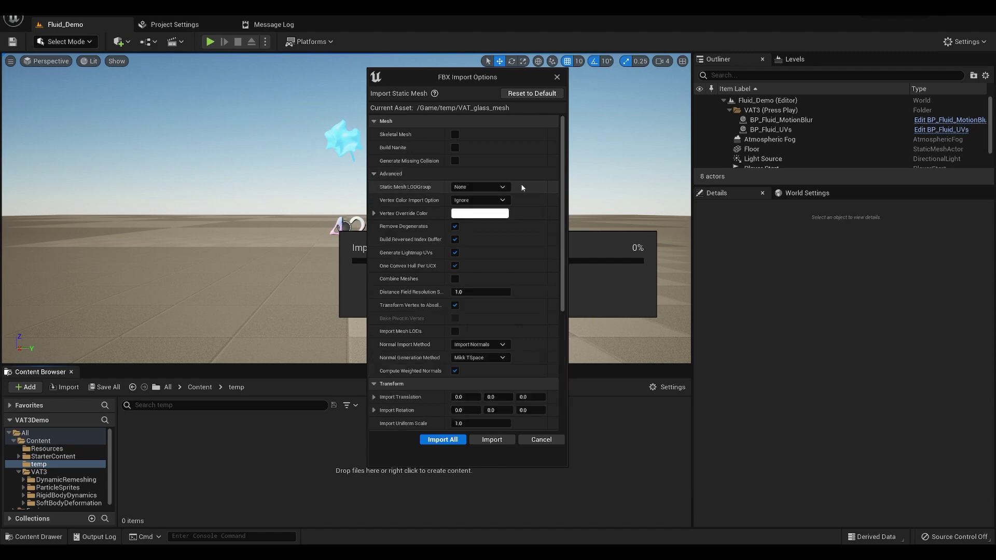
{"action": "left_click", "coordinate": [455, 226]}
{"action": "left_click", "coordinate": [455, 239]}
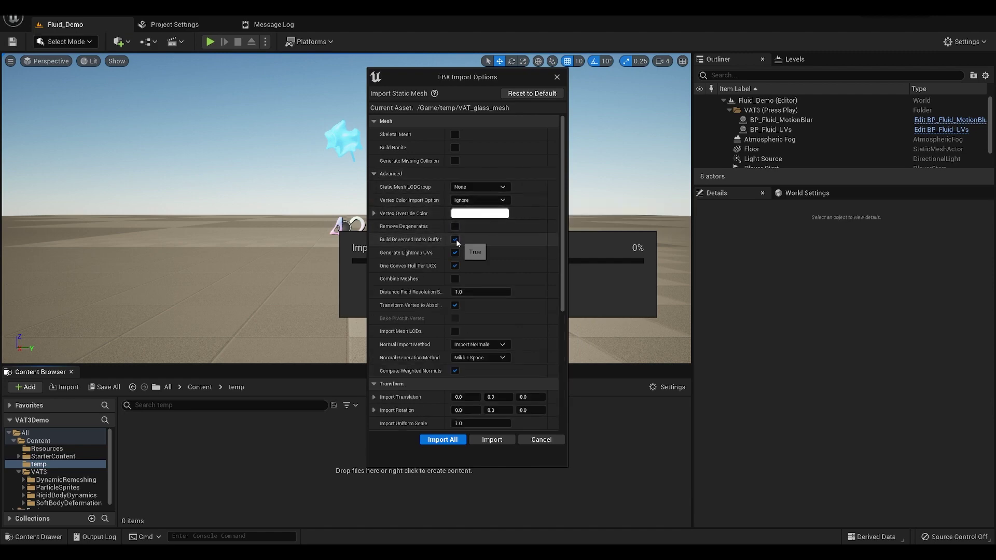
{"action": "left_click", "coordinate": [455, 253]}
- Turn off One Convex Hull Per UCX, Transform Vertex to Absolute and Compute Weighted Normals for the mesh import
{"action": "left_click", "coordinate": [455, 266]}
{"action": "left_click", "coordinate": [455, 305]}
{"action": "scroll", "coordinate": [459, 300], "scroll_direction": "down", "scroll_amount": 3}
{"action": "left_click", "coordinate": [455, 292]}
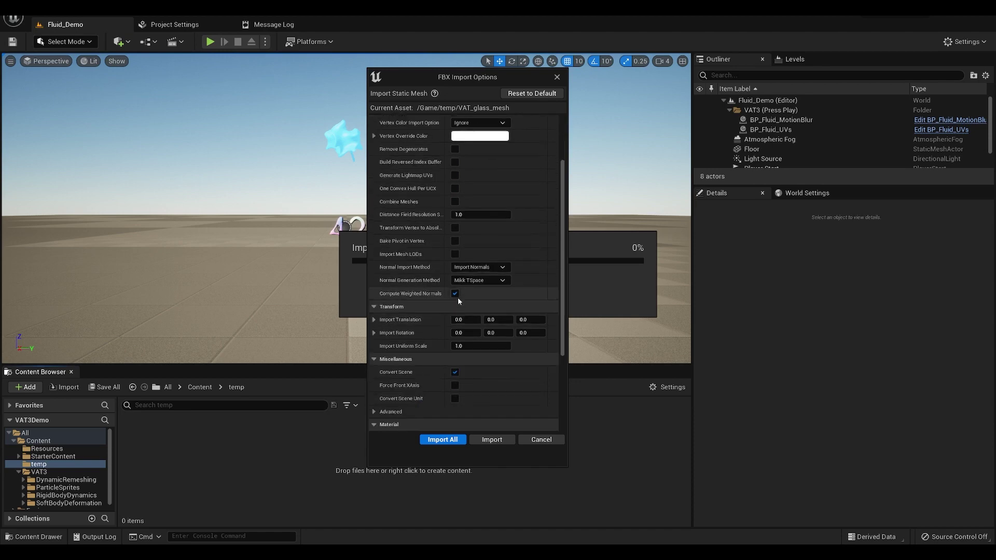
- Set the FBX material import method to Do Not Create Material
{"action": "scroll", "coordinate": [470, 293], "scroll_direction": "down", "scroll_amount": 2}
{"action": "scroll", "coordinate": [472, 292], "scroll_direction": "down", "scroll_amount": 1}
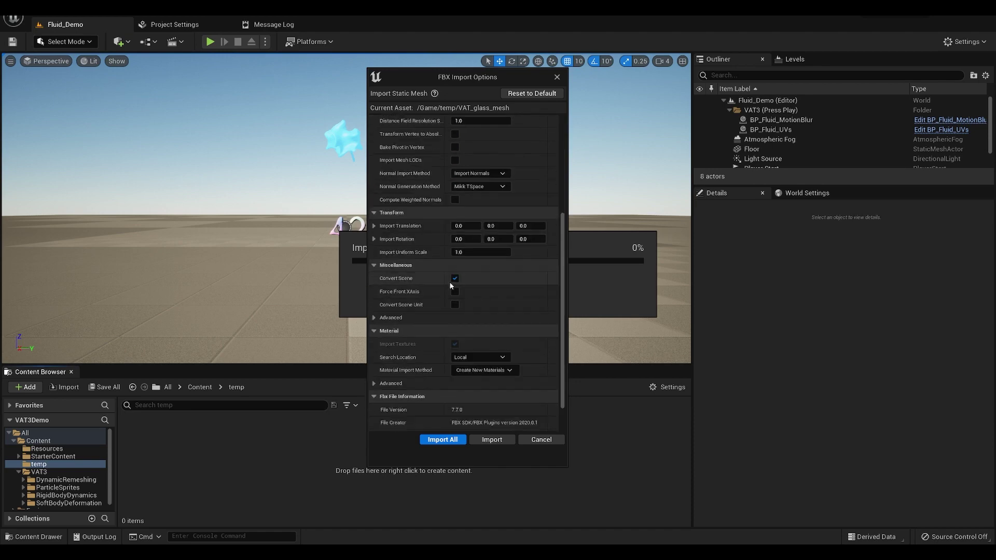
{"action": "scroll", "coordinate": [457, 285], "scroll_direction": "down", "scroll_amount": 2}
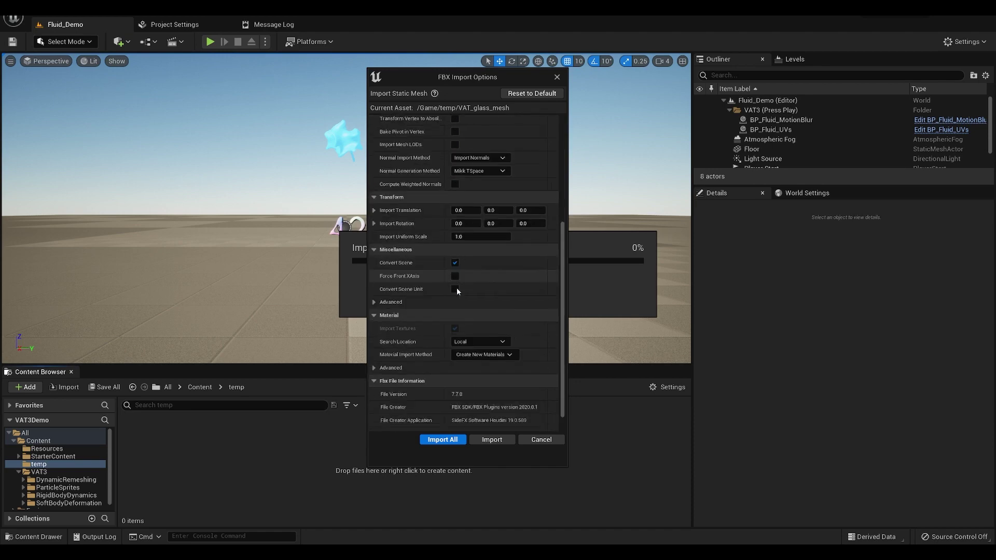
{"action": "left_click", "coordinate": [480, 333]}
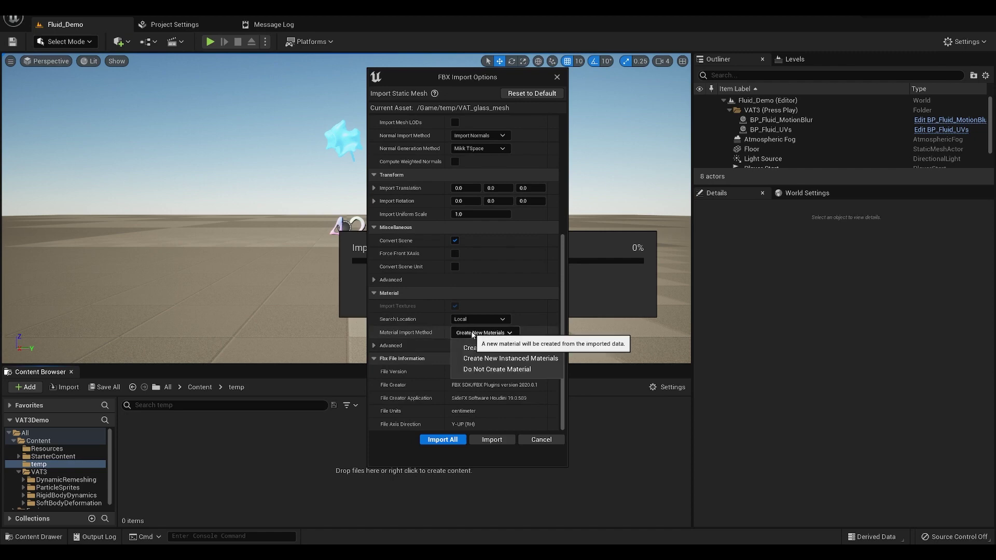
{"action": "left_click", "coordinate": [487, 370]}
- Set the Vertex Color Import Option for VAT_glass_mesh to Replace
{"action": "scroll", "coordinate": [517, 346], "scroll_direction": "up", "scroll_amount": 10}
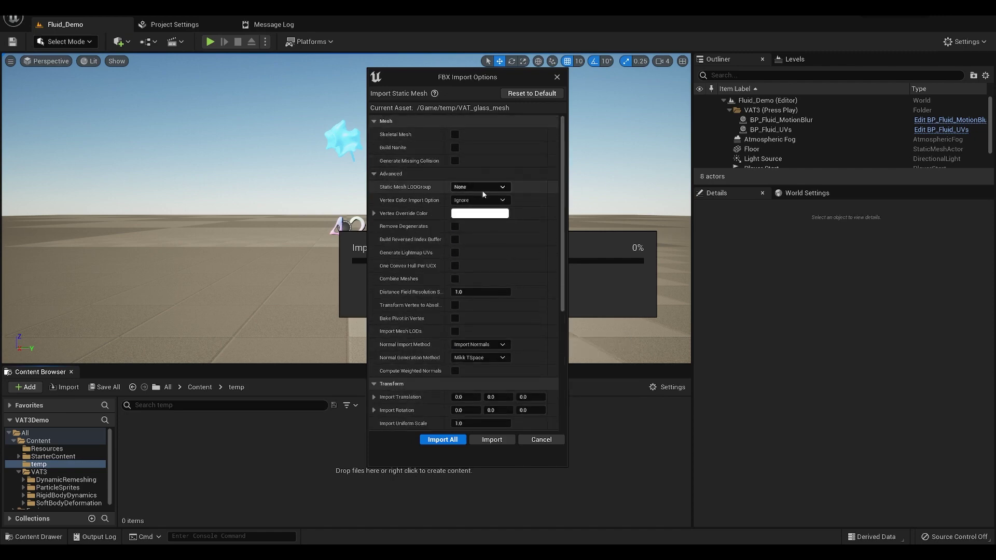
{"action": "left_click", "coordinate": [462, 201]}
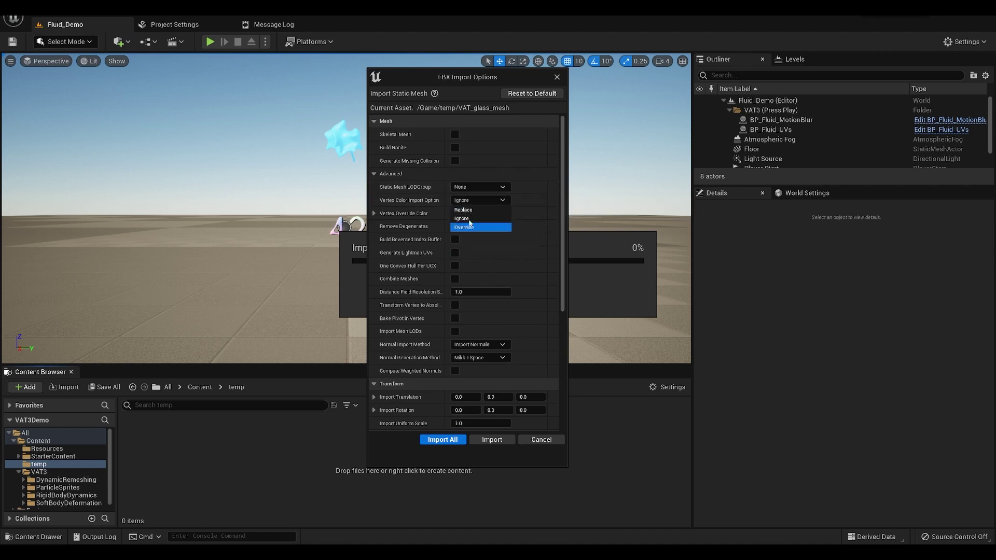
{"action": "left_click", "coordinate": [467, 210]}
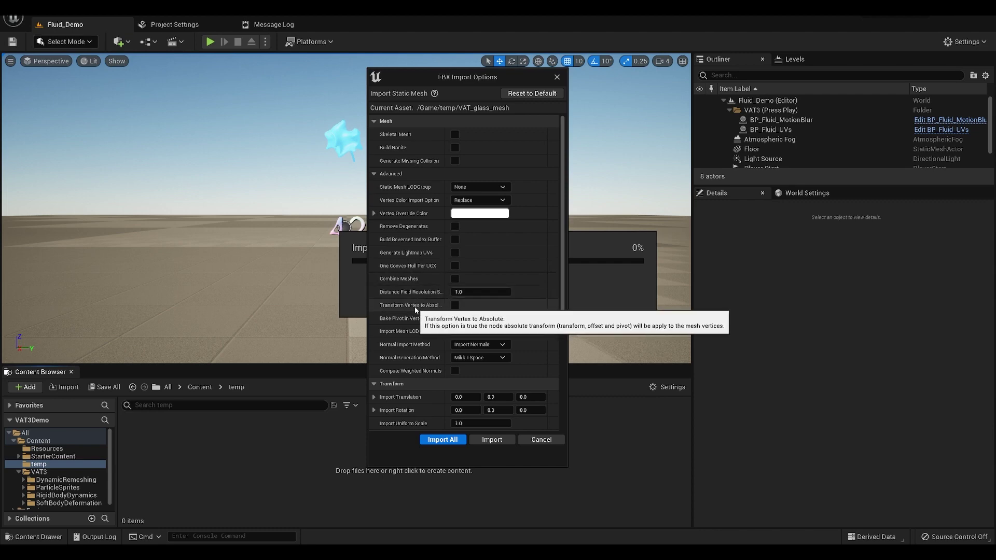
- Enable Transform Vertex to Absolute and set the Normal Import Method to Import Normals and Tangents
{"action": "left_click", "coordinate": [455, 306]}
{"action": "scroll", "coordinate": [561, 300], "scroll_direction": "down", "scroll_amount": 3}
{"action": "left_click", "coordinate": [479, 298]}
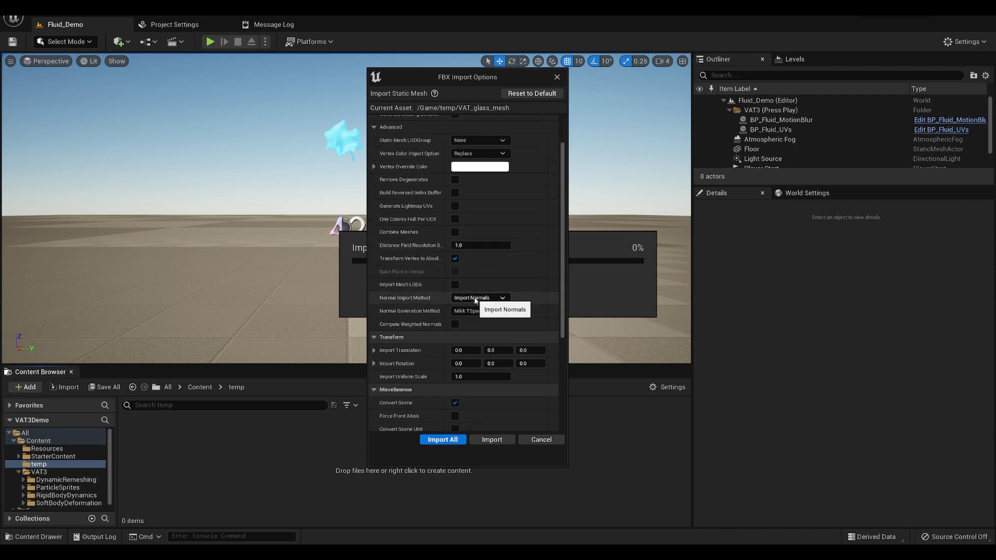
{"action": "left_click", "coordinate": [513, 326]}
- Review the remaining FBX import options and import VAT_glass_mesh with Import All
{"action": "scroll", "coordinate": [518, 311], "scroll_direction": "down", "scroll_amount": 4}
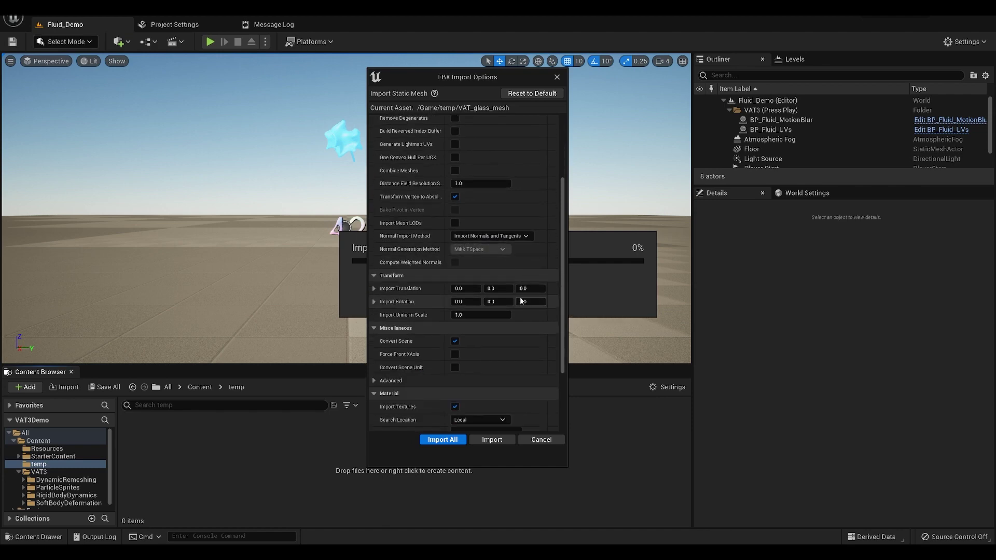
{"action": "scroll", "coordinate": [521, 301], "scroll_direction": "down", "scroll_amount": 3}
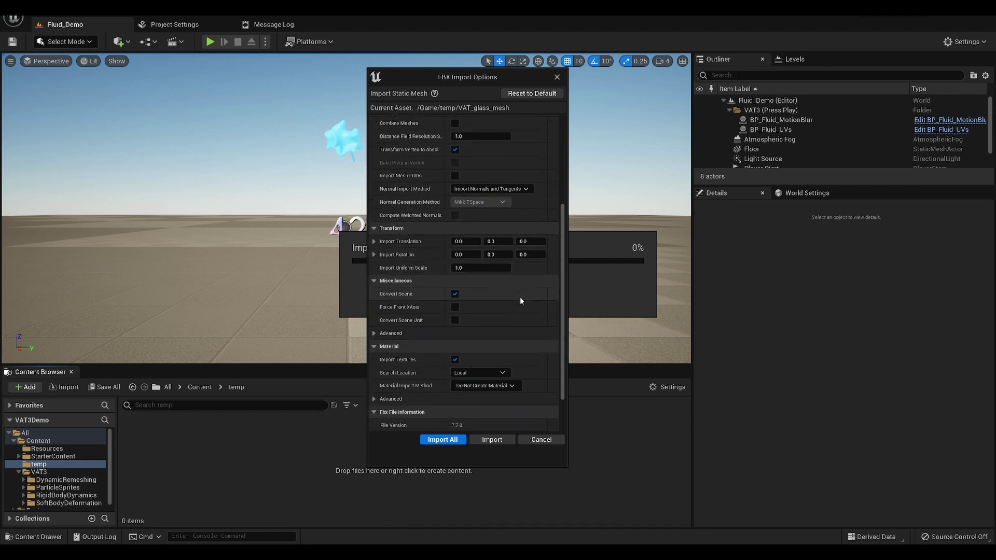
{"action": "scroll", "coordinate": [445, 340], "scroll_direction": "down", "scroll_amount": 3}
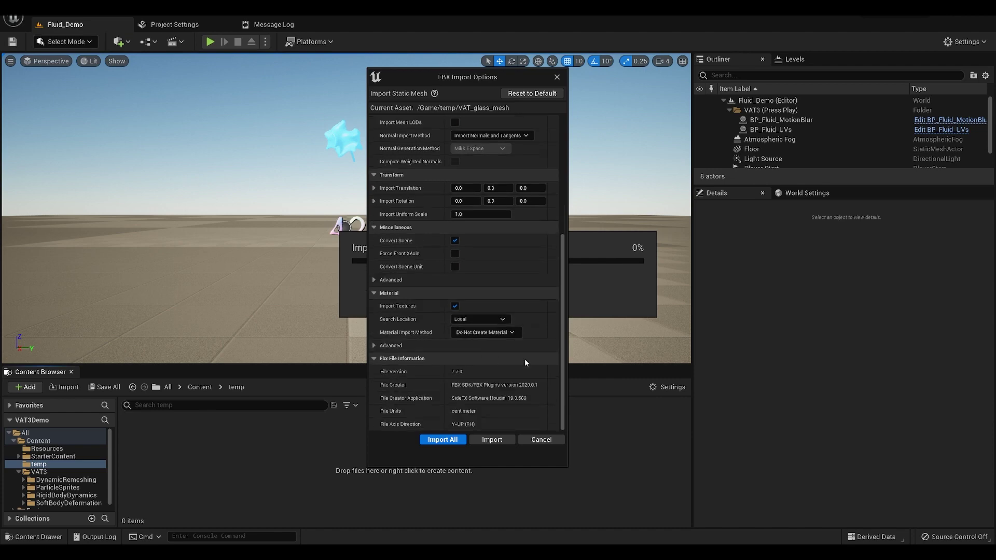
{"action": "scroll", "coordinate": [524, 359], "scroll_direction": "up", "scroll_amount": 13}
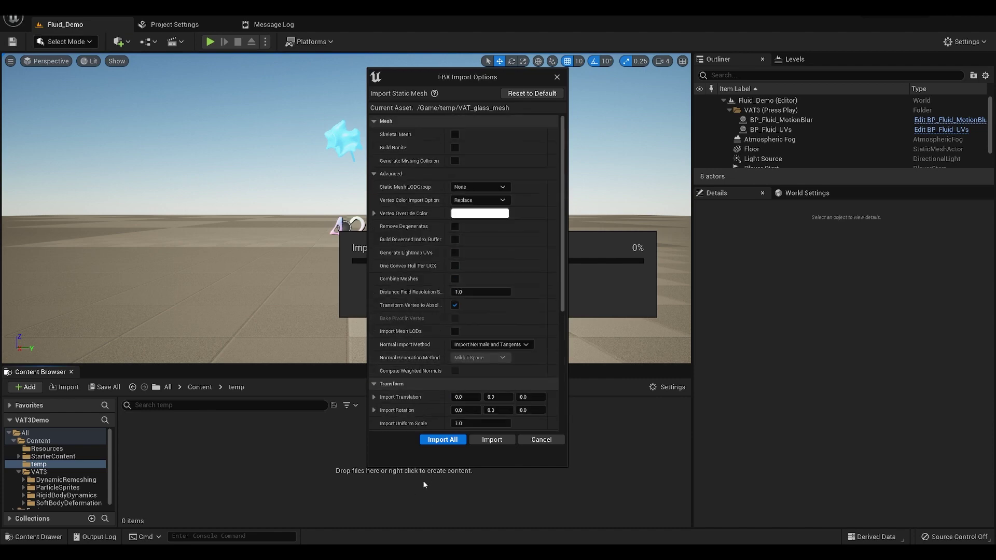
{"action": "left_click", "coordinate": [442, 440]}
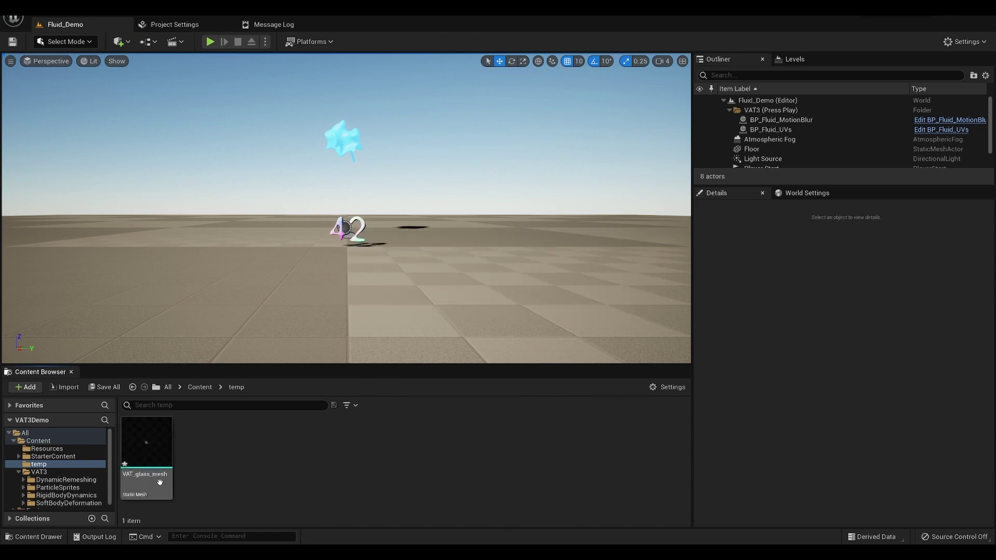
- Open VAT_glass_mesh in its asset editor, dock the editor among the main window's tabs and view the whole mesh
{"action": "left_click", "coordinate": [153, 448]}
{"action": "double_click", "coordinate": [154, 448]}
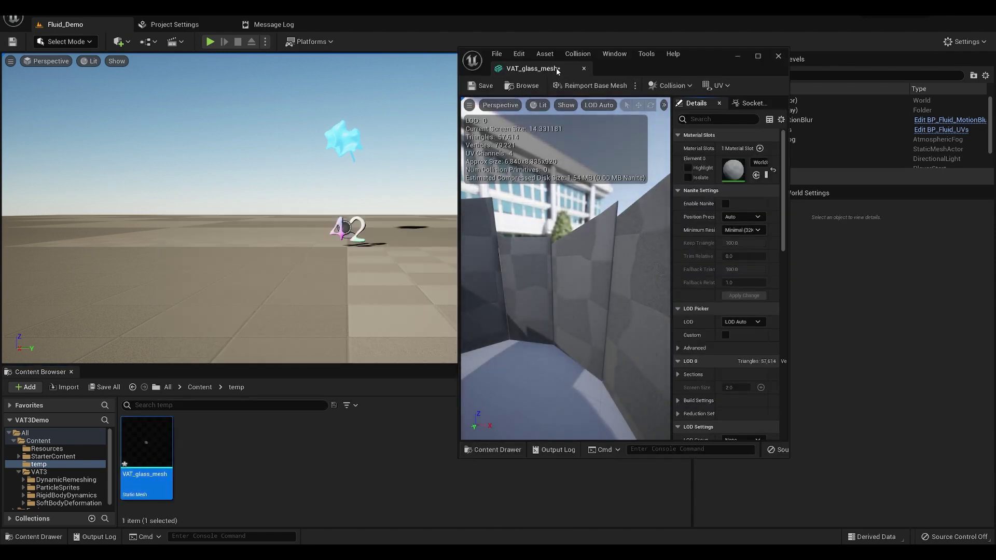
{"action": "left_click_drag", "start_coordinate": [524, 69], "coordinate": [399, 25]}
{"action": "scroll", "coordinate": [438, 223], "scroll_direction": "down", "scroll_amount": 8}
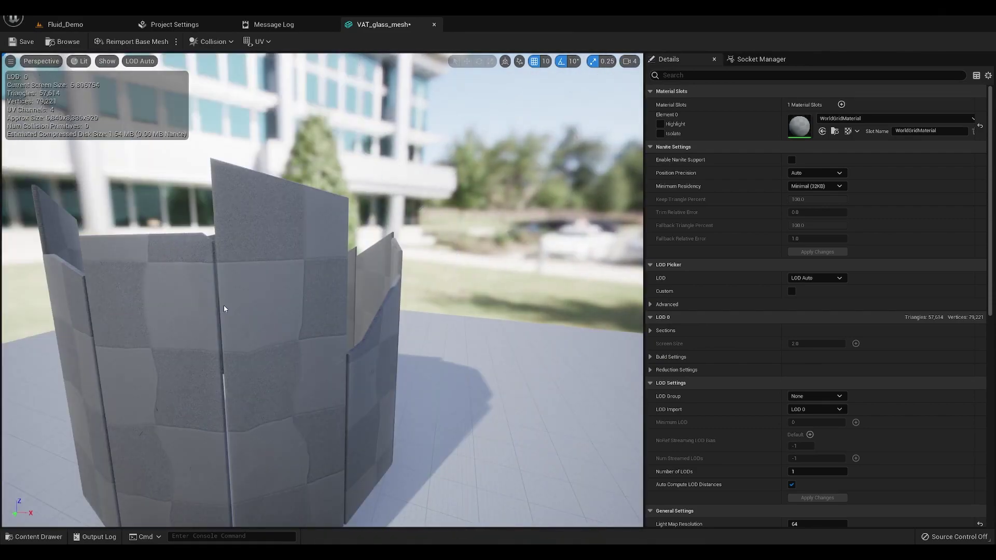
{"action": "right_click_drag", "start_coordinate": [385, 284], "coordinate": [353, 305]}
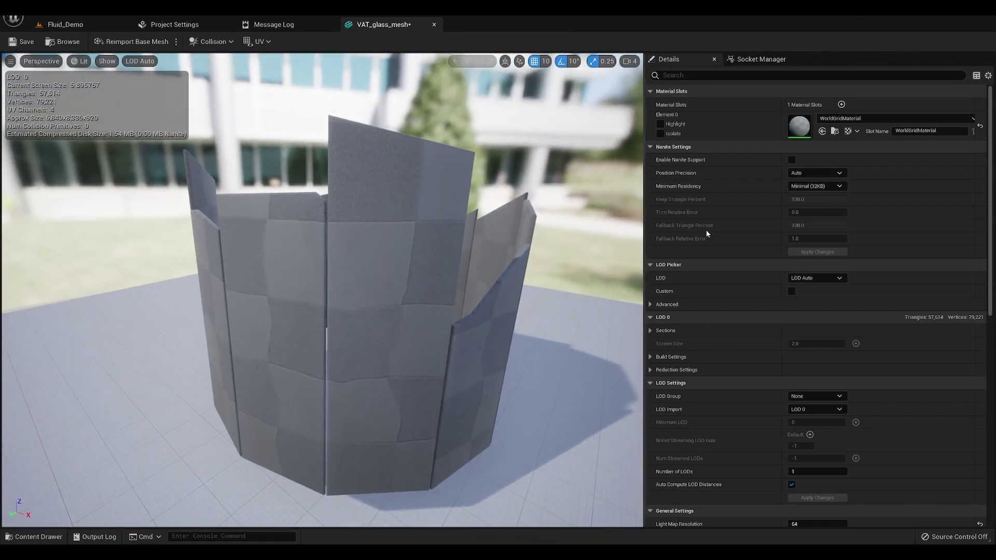
- Examine the LOD 0 Build Settings of VAT_glass_mesh, close its editor and return to the Fluid_Demo level
{"action": "scroll", "coordinate": [802, 218], "scroll_direction": "down", "scroll_amount": 8}
{"action": "scroll", "coordinate": [802, 217], "scroll_direction": "up", "scroll_amount": 5}
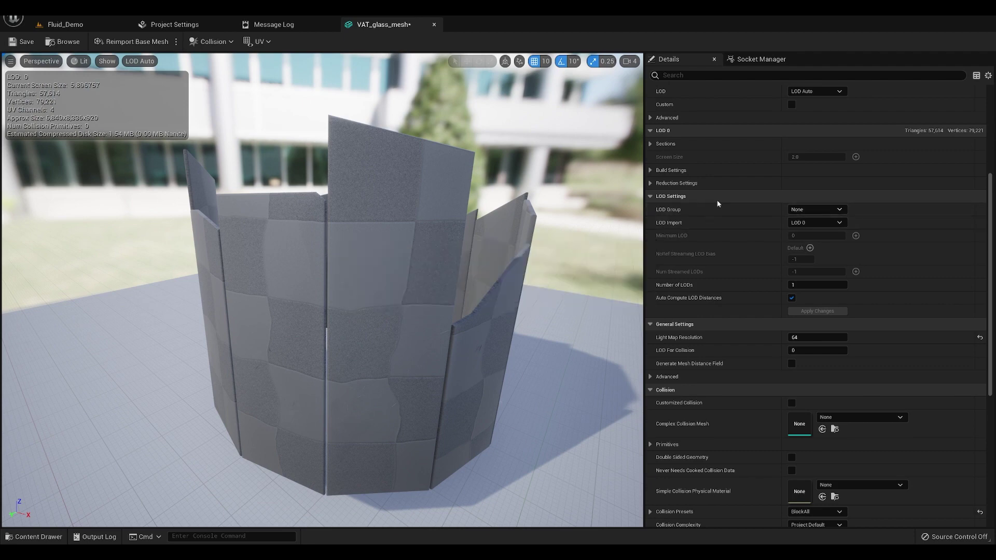
{"action": "left_click", "coordinate": [651, 170]}
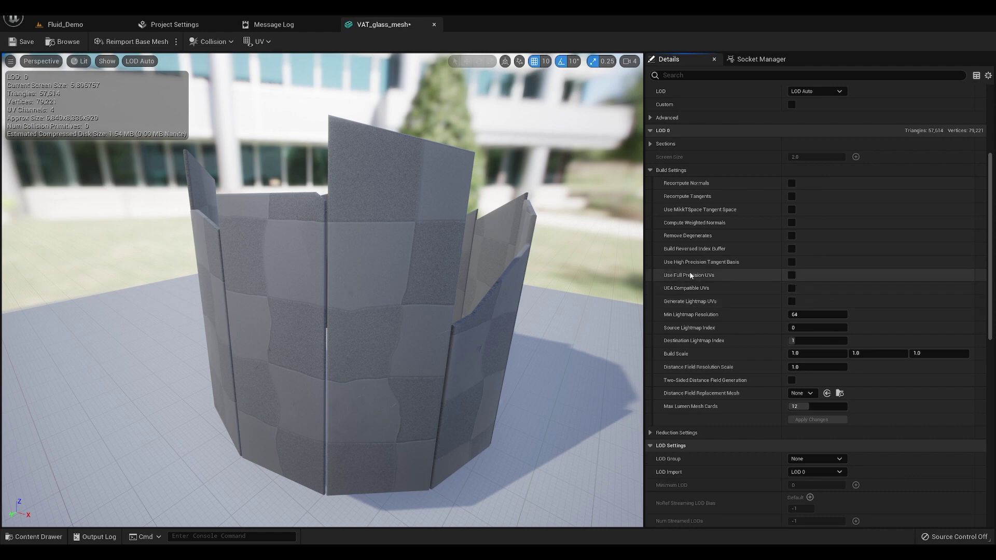
{"action": "mouse_move", "coordinate": [450, 272]}
{"action": "right_mouse_down"}
{"action": "mouse_move", "coordinate": [466, 273]}
{"action": "mouse_move", "coordinate": [450, 272]}
{"action": "right_mouse_up"}
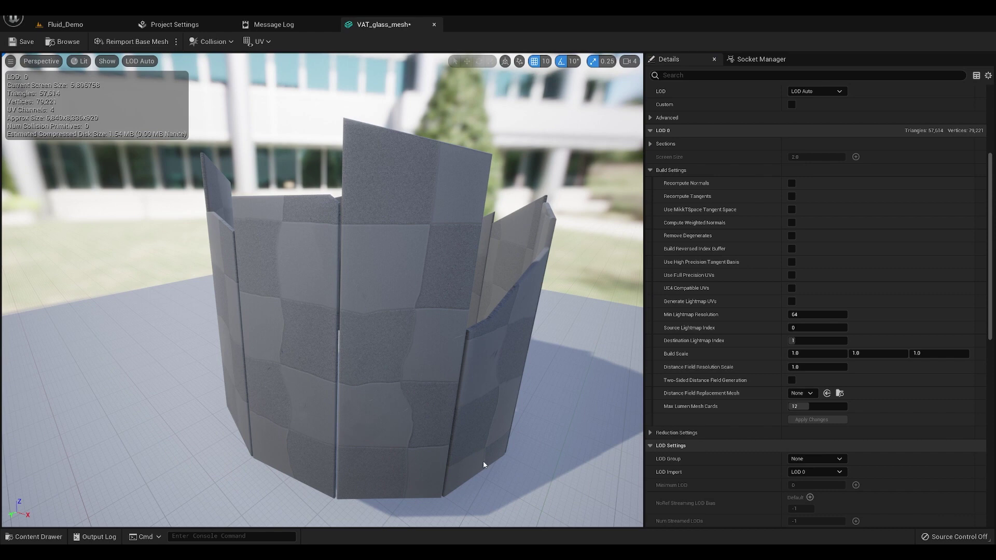
{"action": "mouse_move", "coordinate": [487, 437]}
{"action": "right_mouse_down"}
{"action": "mouse_move", "coordinate": [505, 423]}
{"action": "mouse_move", "coordinate": [493, 440]}
{"action": "right_mouse_up"}
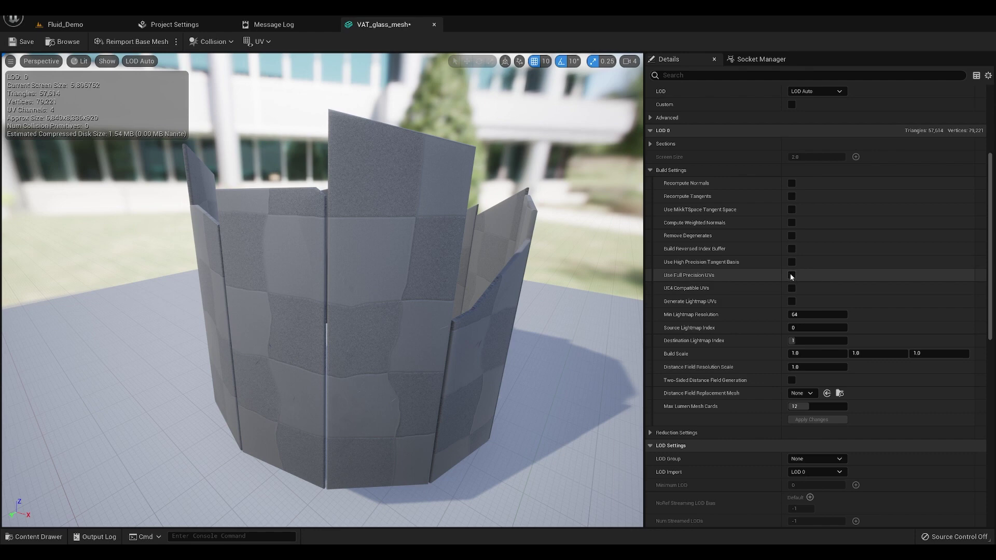
{"action": "middle_click", "coordinate": [387, 27]}
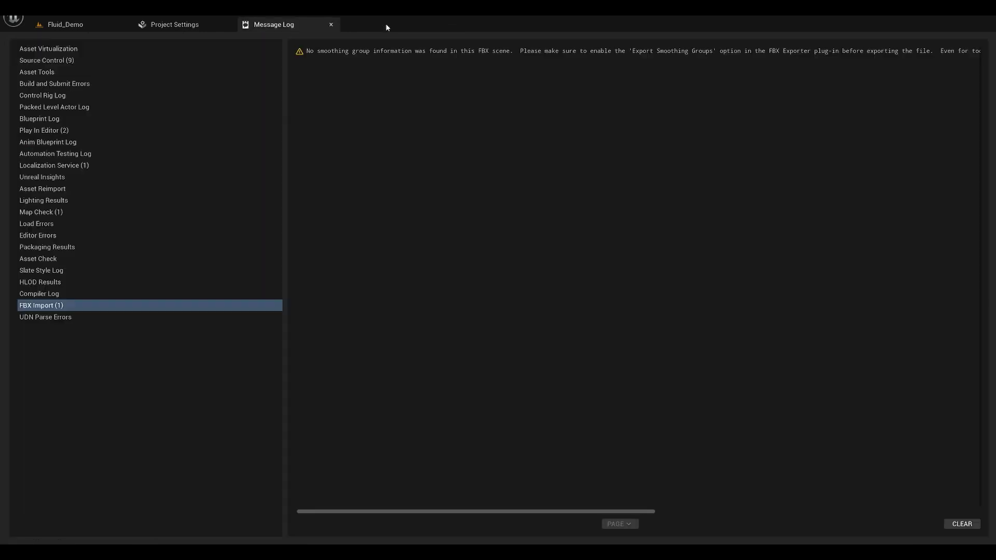
{"action": "left_click", "coordinate": [118, 29]}
- Switch to File Explorer and import the VAT_glass_pos texture from the exported tex folder into Unreal's temp folder
{"action": "left_click", "coordinate": [306, 552]}
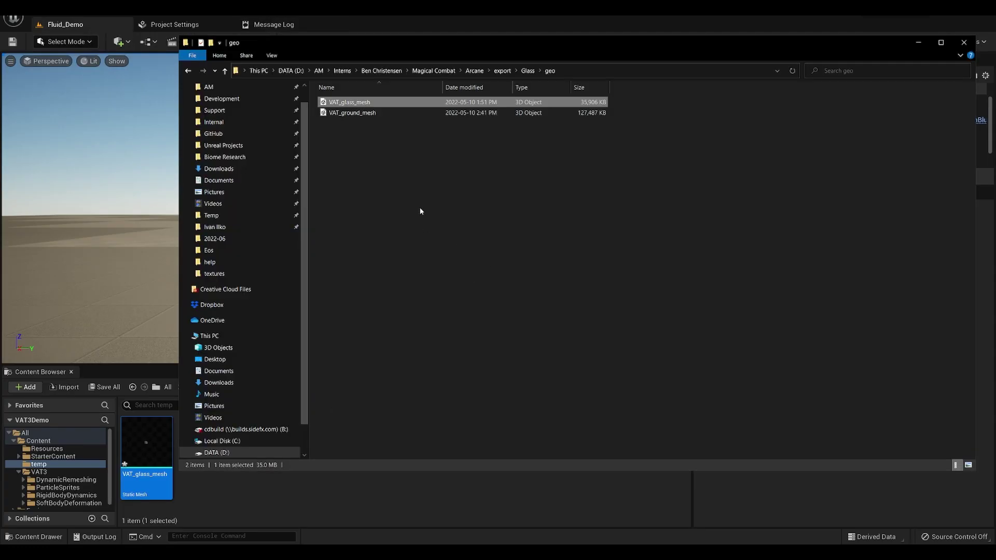
{"action": "key", "text": "alt+Left"}
{"action": "double_click", "coordinate": [341, 126]}
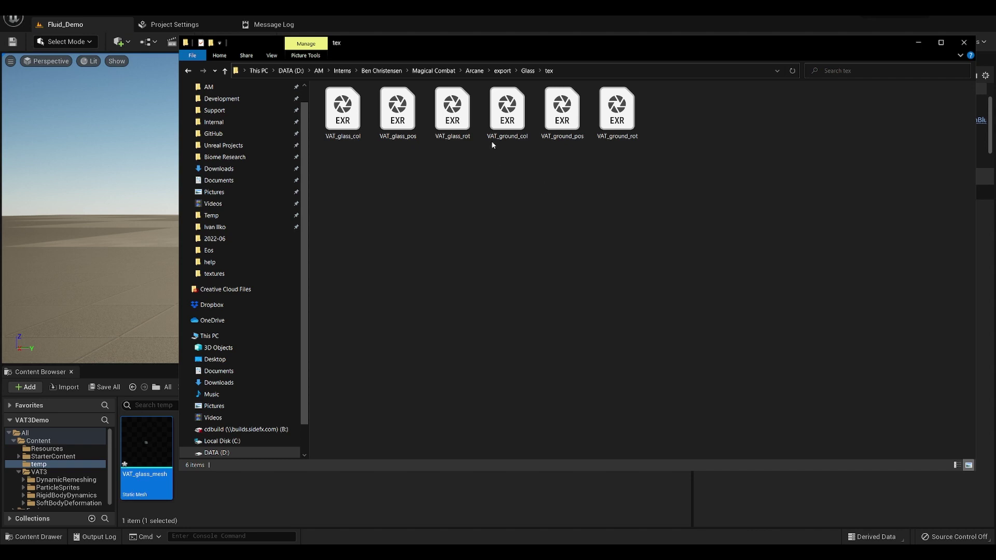
{"action": "left_click", "coordinate": [452, 129]}
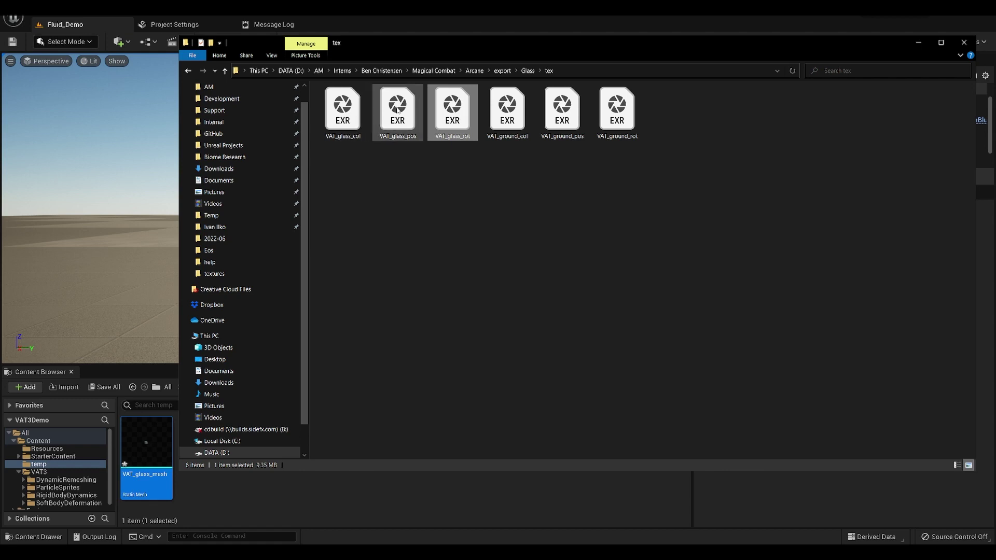
{"action": "left_click_drag", "start_coordinate": [397, 114], "coordinate": [392, 502]}
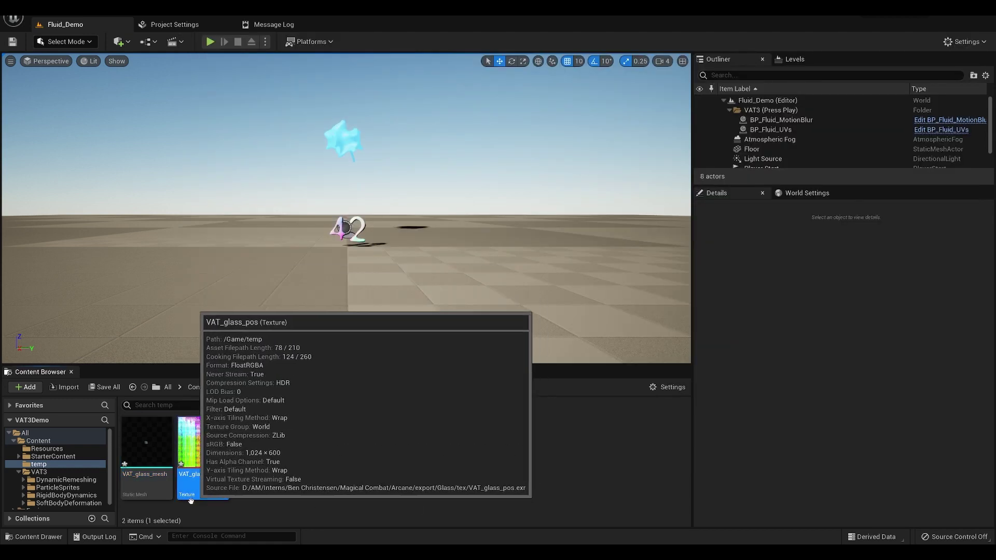
- Import the VAT_glass_col, VAT_glass_pos and VAT_glass_rot textures together from the tex folder into the temp folder
{"action": "key", "text": "alt+Tab"}
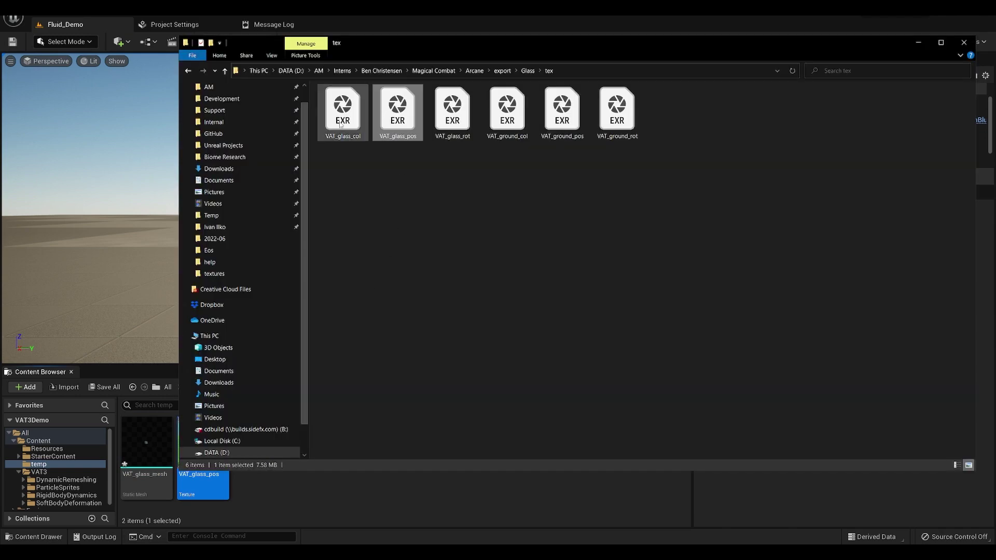
{"action": "left_click_drag", "start_coordinate": [460, 216], "coordinate": [319, 104]}
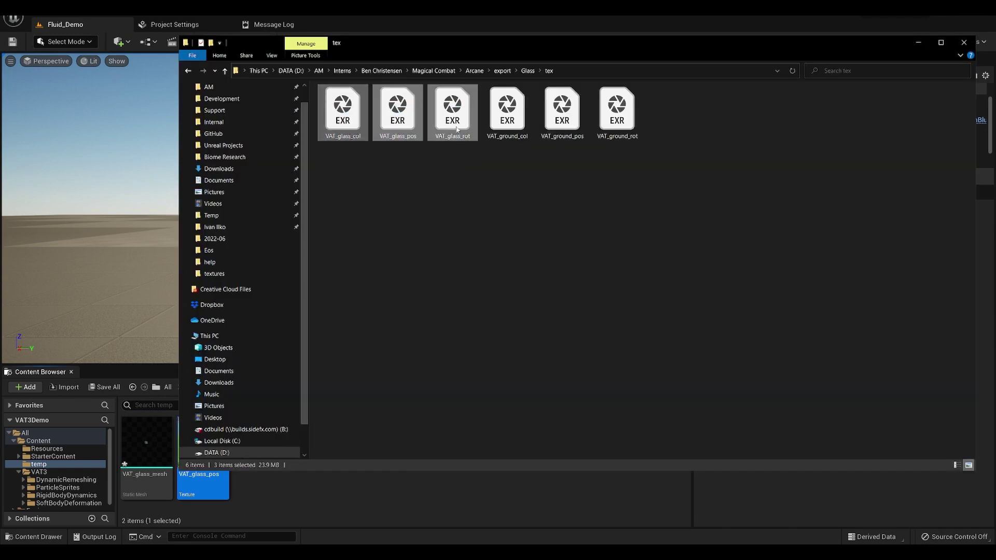
{"action": "left_click_drag", "start_coordinate": [380, 501], "coordinate": [383, 501]}
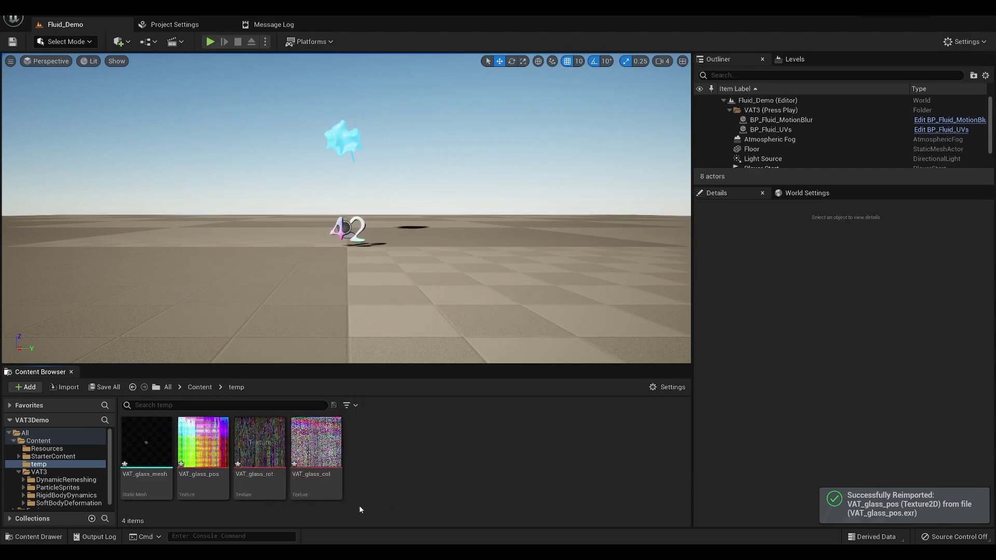
- Run the scripted asset action Side FX Set VAT HDR Textures on the pos, rot and col glass textures
{"action": "left_click", "coordinate": [202, 446], "text": "shift"}
{"action": "right_click", "coordinate": [314, 447]}
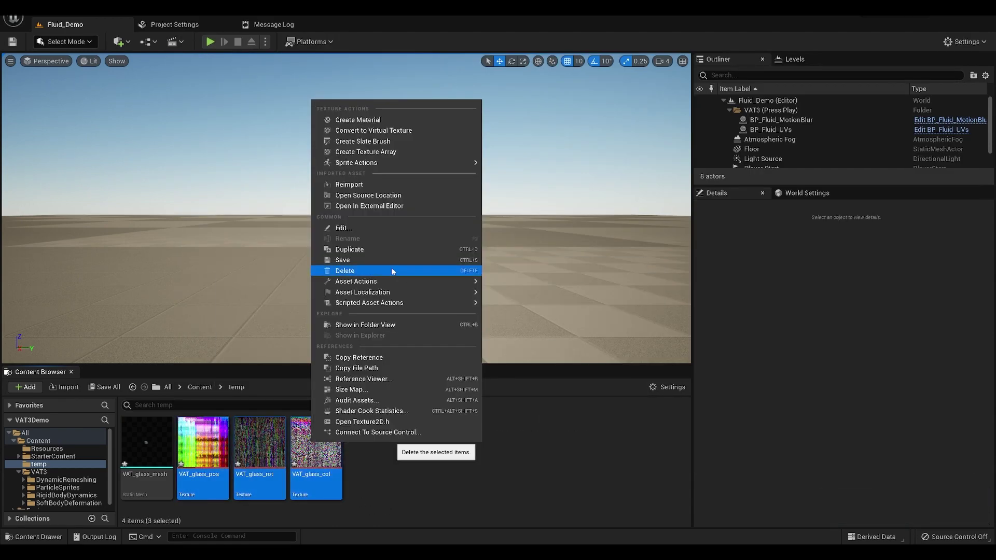
{"action": "mouse_move", "coordinate": [402, 306]}
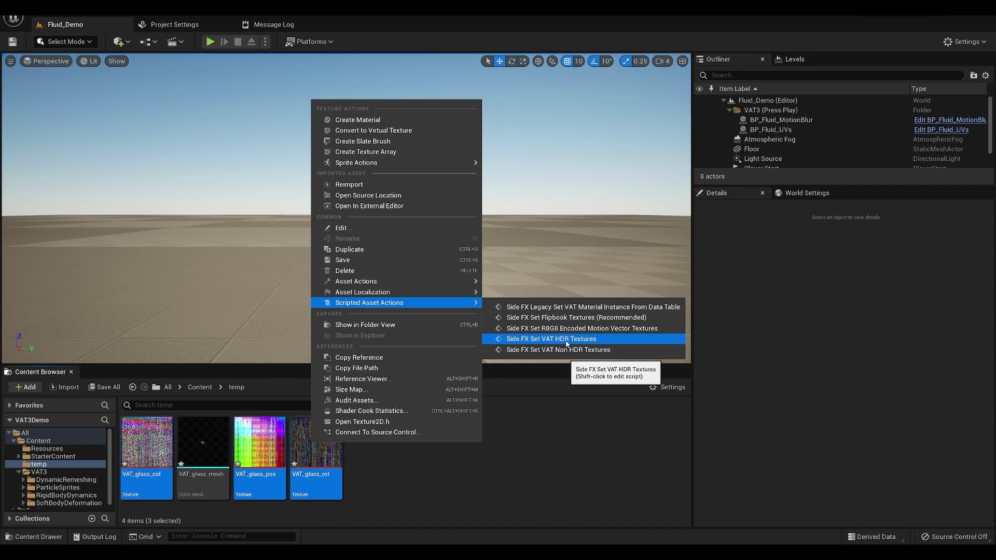
{"action": "left_click", "coordinate": [571, 339]}
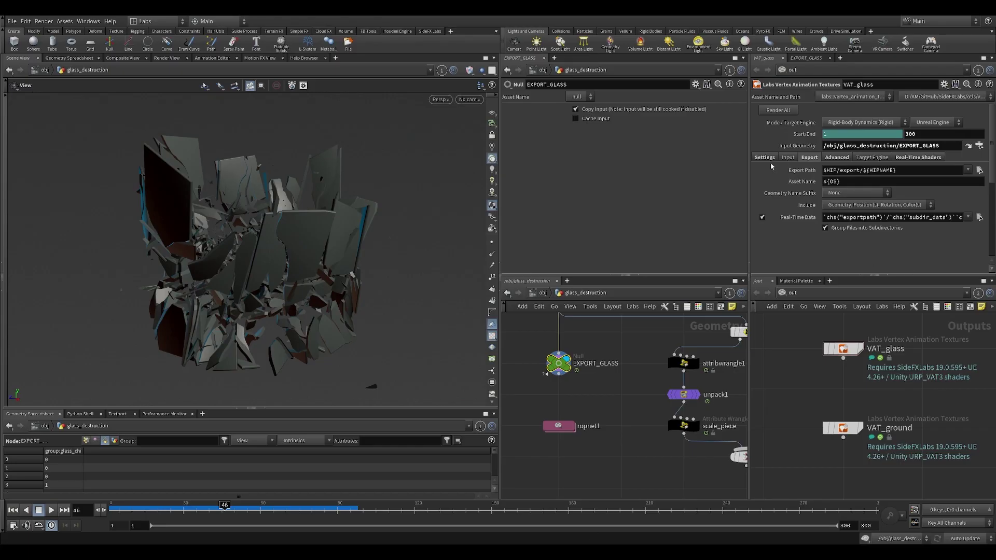
- Switch to Houdini and check the Texture Format options in the VAT_glass settings, keeping HDR (EXR/TIFF as RGBA 16/32 in Engine)
{"action": "left_click", "coordinate": [767, 158]}
{"action": "scroll", "coordinate": [822, 261], "scroll_direction": "down", "scroll_amount": 3}
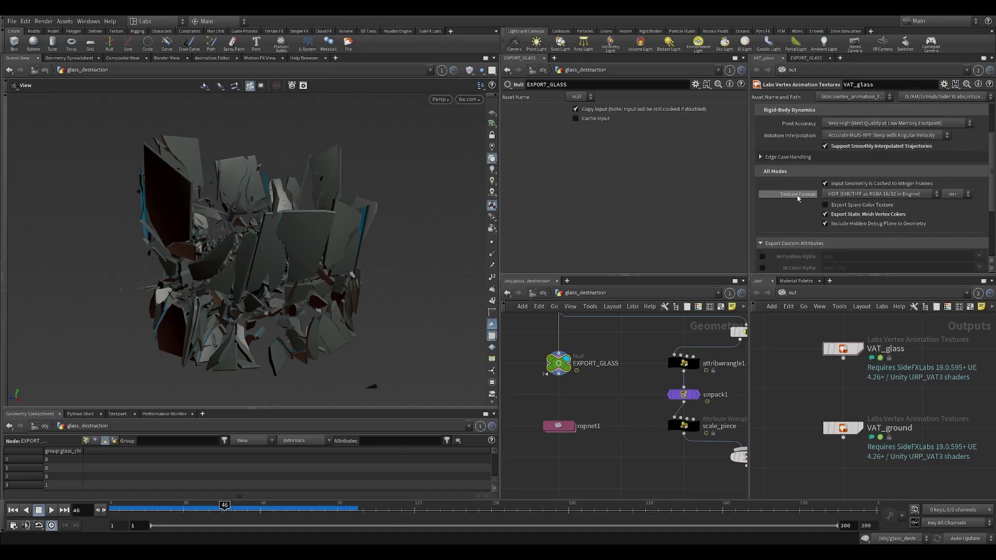
{"action": "left_click", "coordinate": [852, 195]}
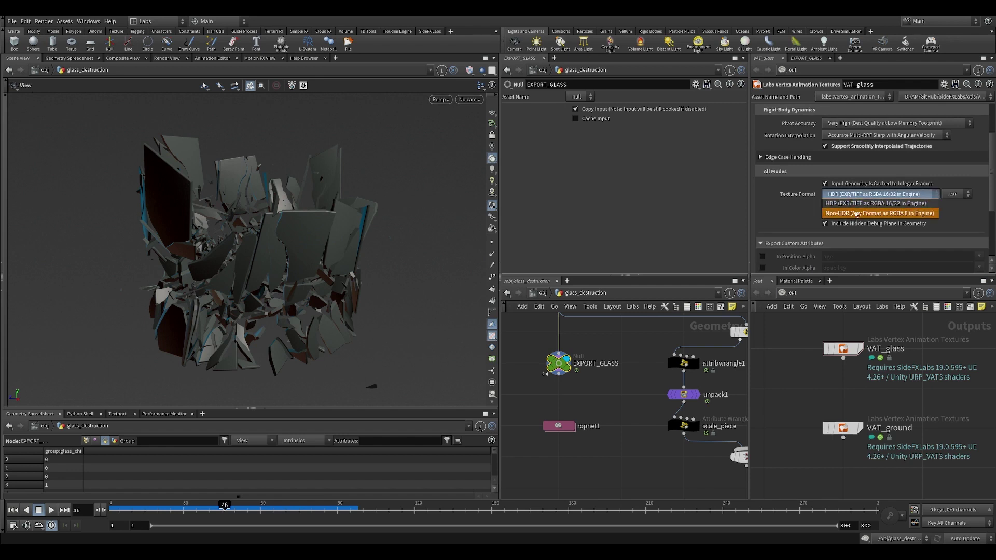
{"action": "left_click", "coordinate": [856, 202]}
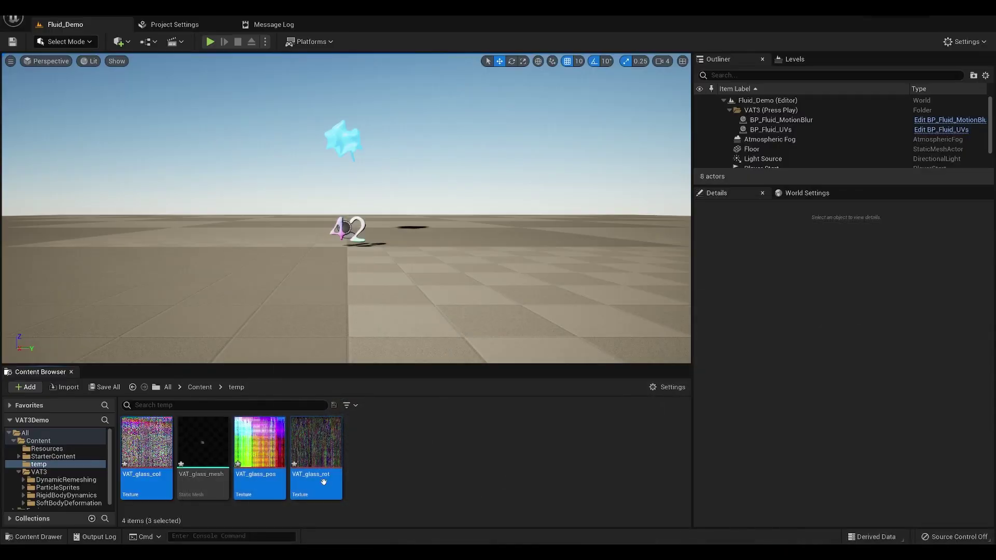
- Switch back to Unreal and run Side FX Set VAT Non HDR Textures on the three selected glass textures
{"action": "right_click", "coordinate": [319, 477]}
{"action": "mouse_move", "coordinate": [395, 337]}
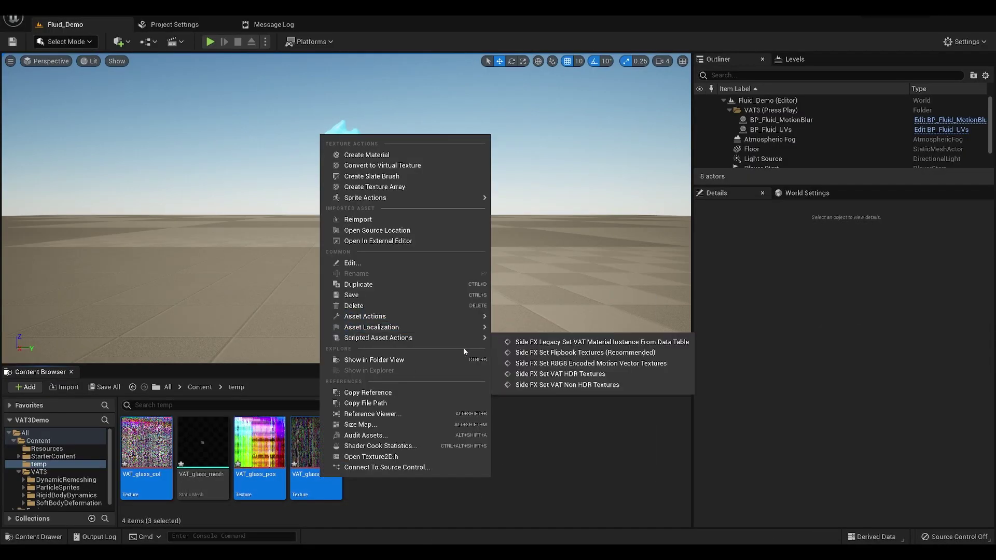
{"action": "left_click", "coordinate": [582, 385]}
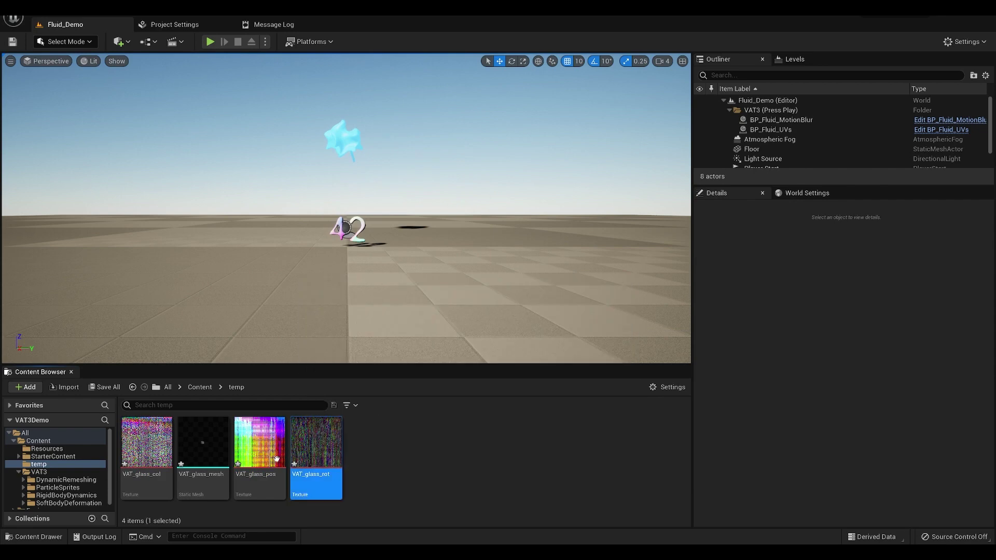
- Save the VAT_glass_col, VAT_glass_pos and VAT_glass_rot textures together, as well as the VAT_glass_mesh static mesh
{"action": "left_click", "coordinate": [256, 455], "text": "ctrl"}
{"action": "left_click", "coordinate": [140, 449], "text": "ctrl"}
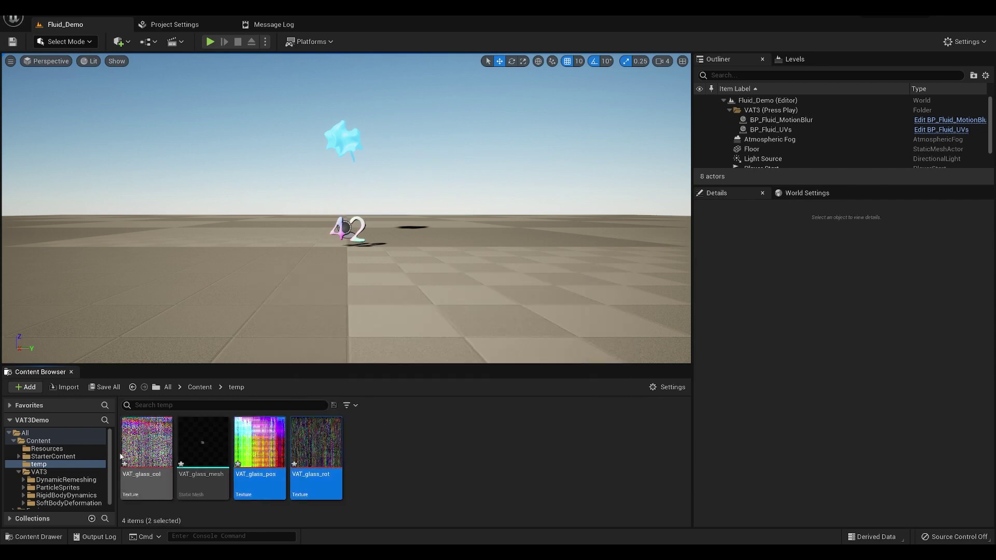
{"action": "right_click", "coordinate": [328, 457]}
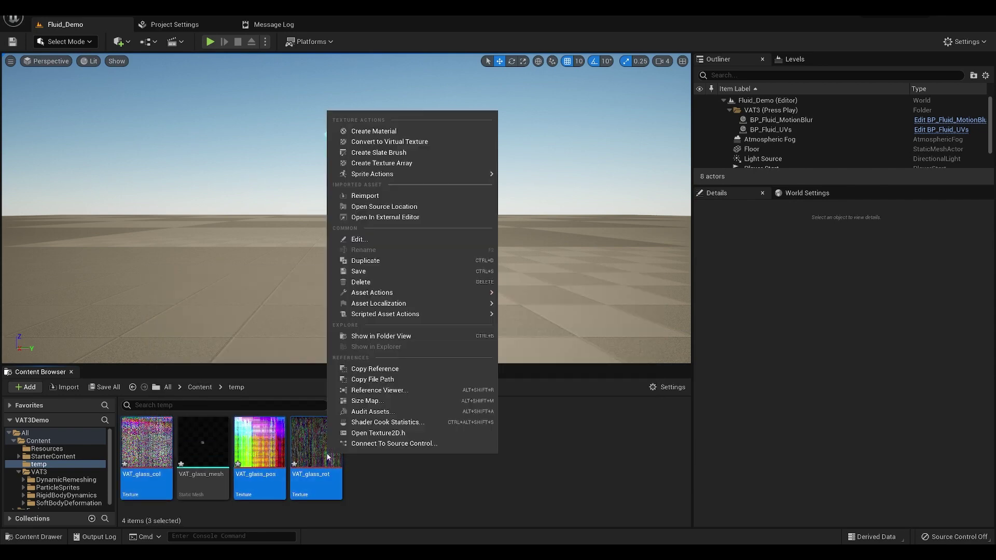
{"action": "left_click", "coordinate": [363, 272]}
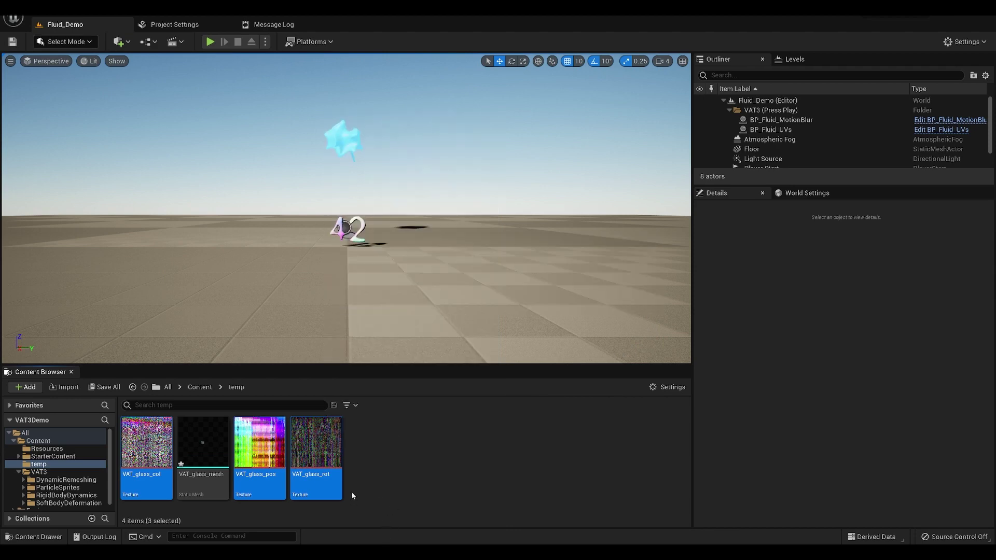
{"action": "left_click", "coordinate": [194, 470]}
{"action": "key", "text": "ctrl+s"}
- Inspect the compression, filter, texture group and sRGB properties of the rot, pos and col glass textures
{"action": "left_click", "coordinate": [319, 463]}
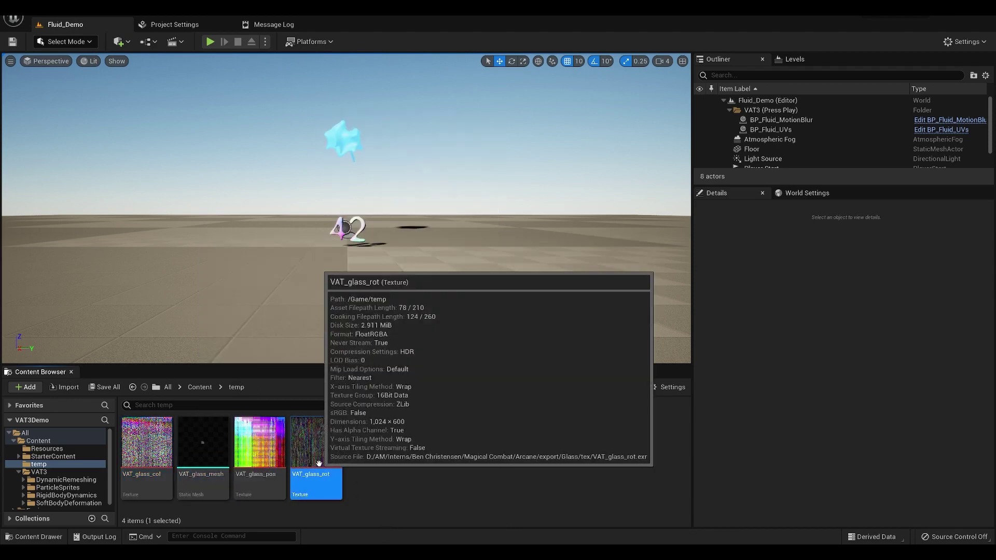
{"action": "mouse_move", "coordinate": [323, 464]}
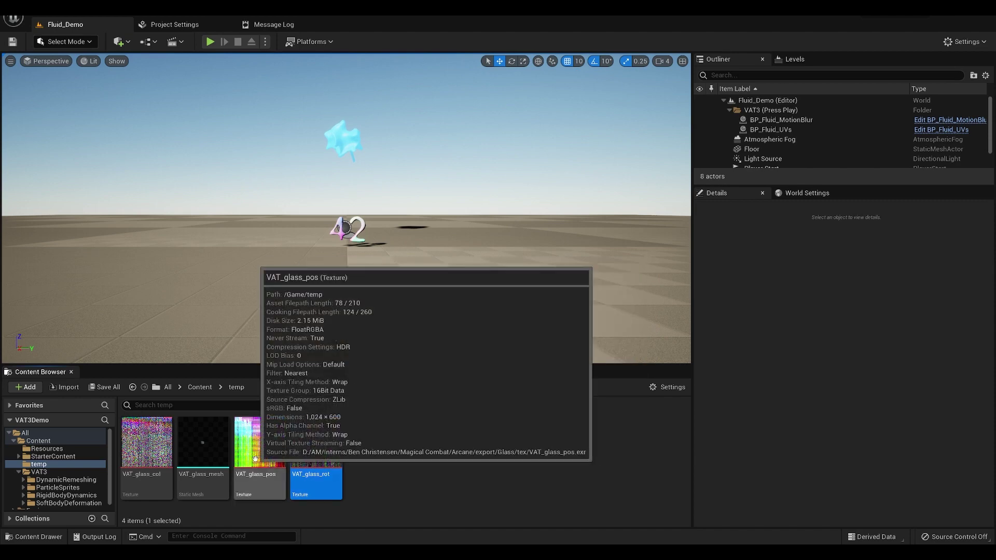
{"action": "left_click", "coordinate": [255, 455]}
{"action": "left_click", "coordinate": [147, 449]}
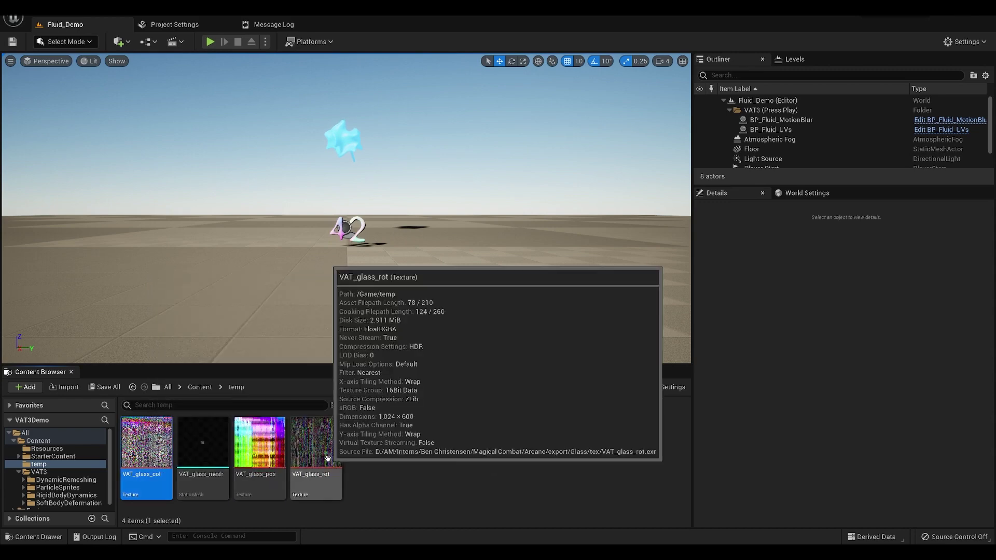
{"action": "left_click", "coordinate": [328, 459]}
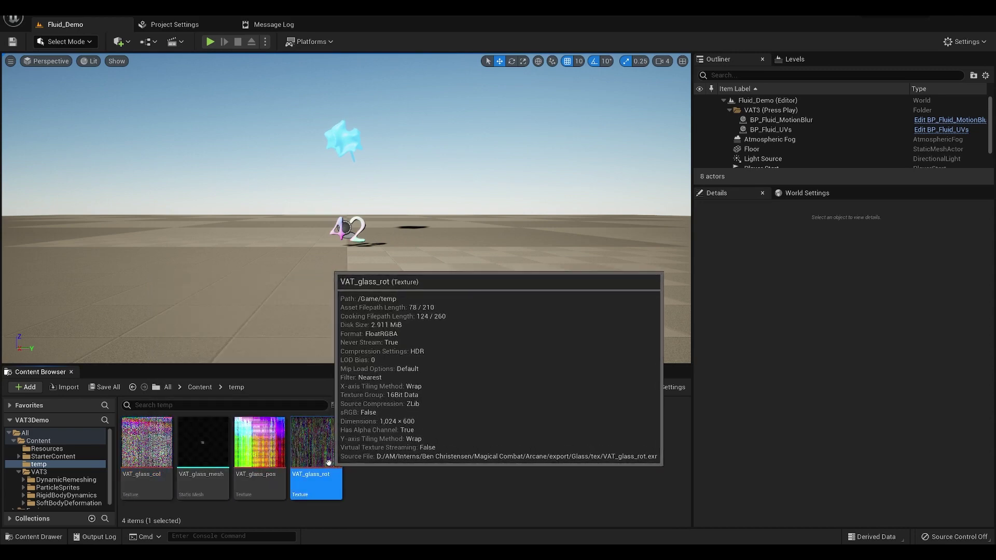
{"action": "mouse_move", "coordinate": [277, 452]}
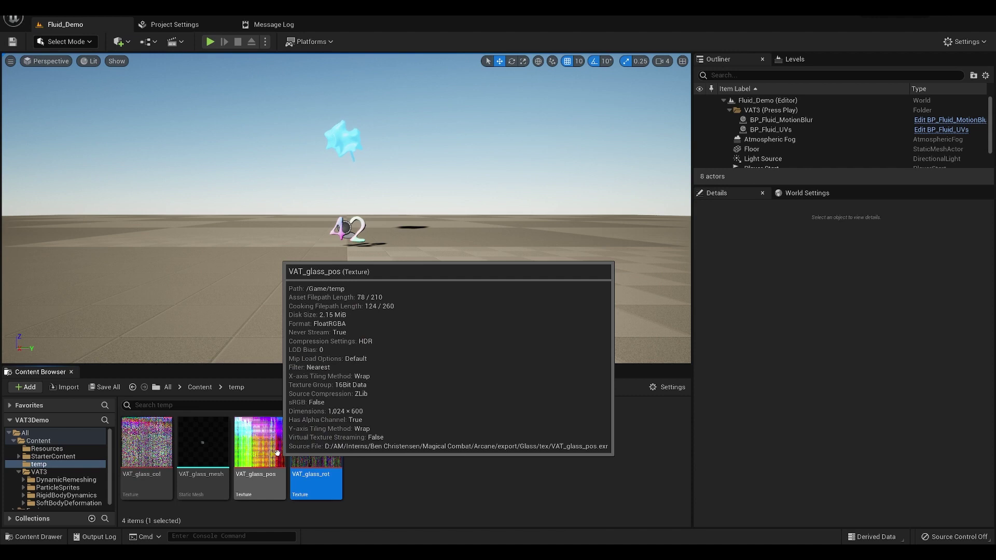
{"action": "left_click", "coordinate": [274, 453]}
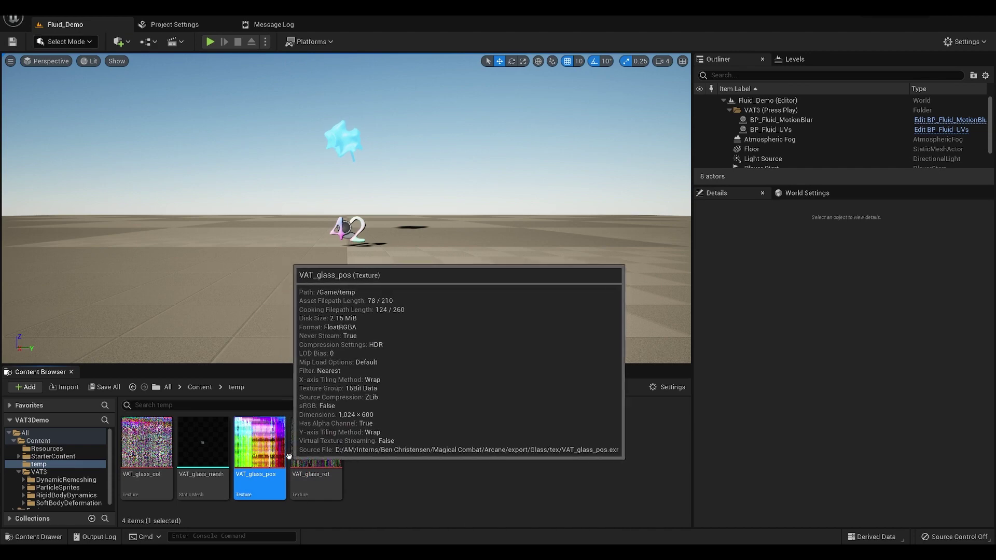
- Import VAT_glass_data from the export's data folder into temp as a DataTable with row type SideFX_VAT_Material_Parameters
{"action": "left_click", "coordinate": [195, 552]}
{"action": "key", "text": "BackSpace"}
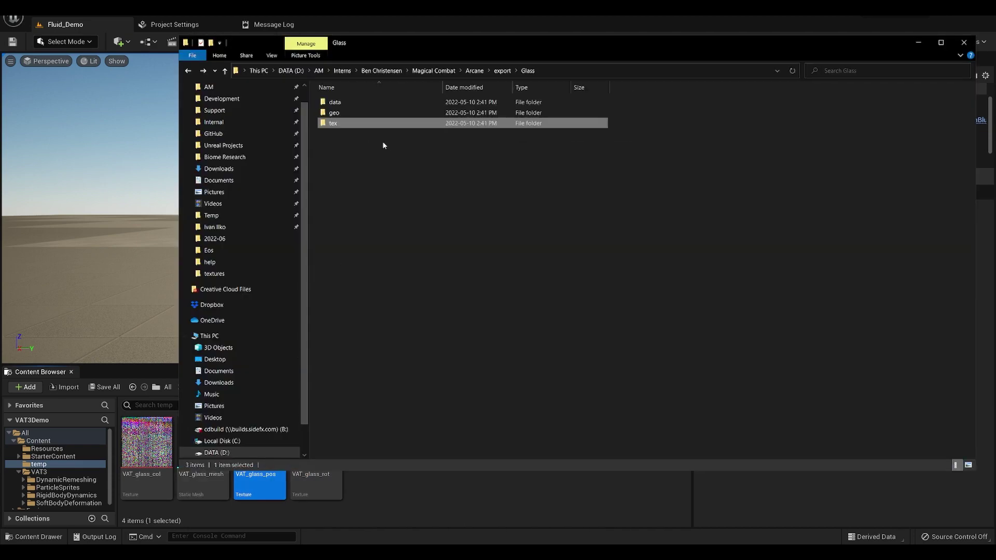
{"action": "double_click", "coordinate": [343, 103]}
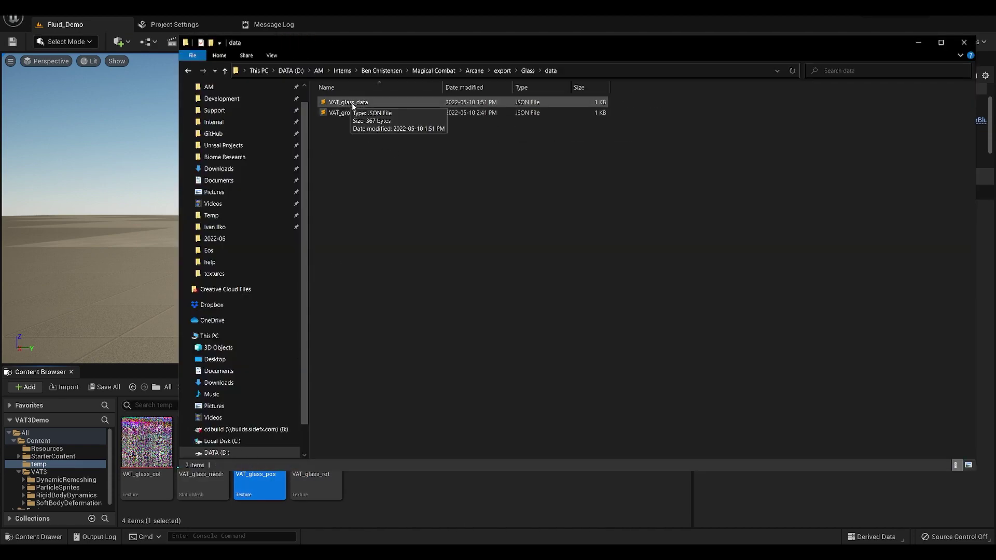
{"action": "left_click_drag", "start_coordinate": [349, 102], "coordinate": [399, 505]}
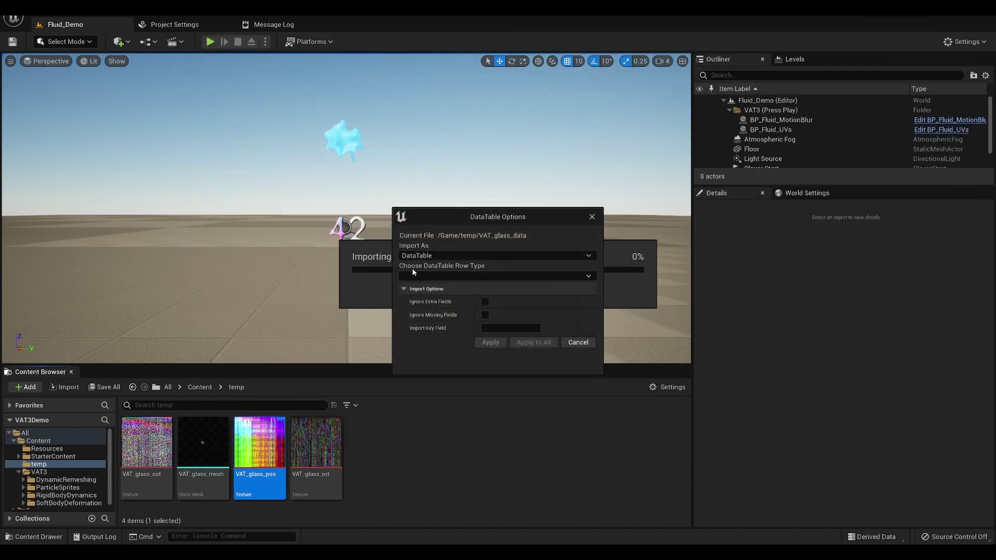
{"action": "left_click", "coordinate": [414, 275]}
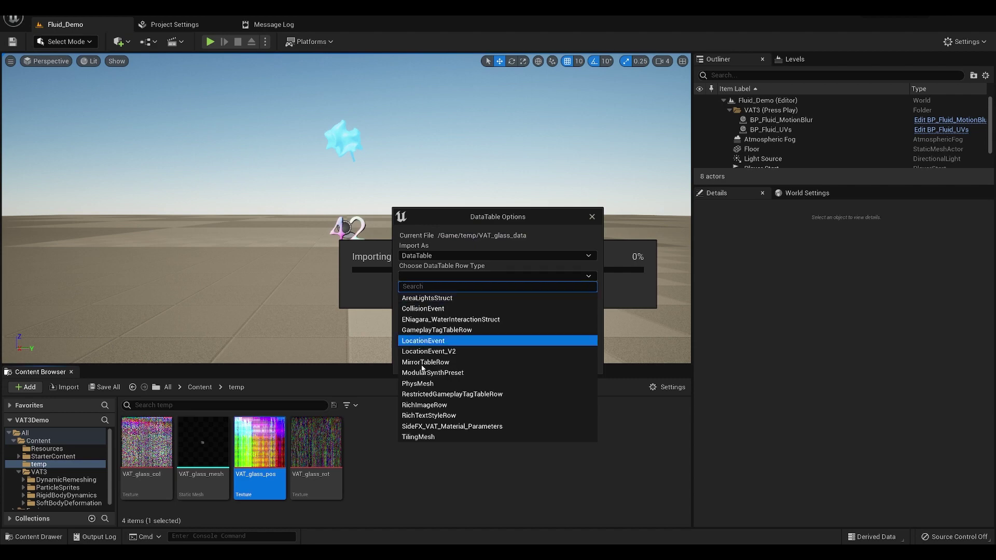
{"action": "left_click", "coordinate": [509, 426]}
{"action": "left_click", "coordinate": [491, 340]}
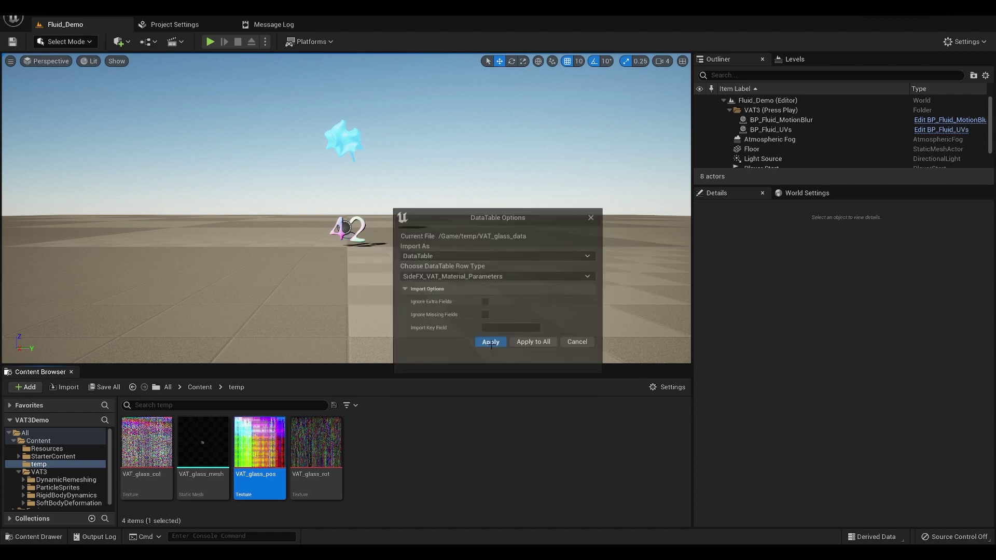
- Create a material named M_VAT in the temp folder and open its editor docked beside the other editor tabs
{"action": "left_click", "coordinate": [482, 462]}
{"action": "right_click", "coordinate": [474, 463]}
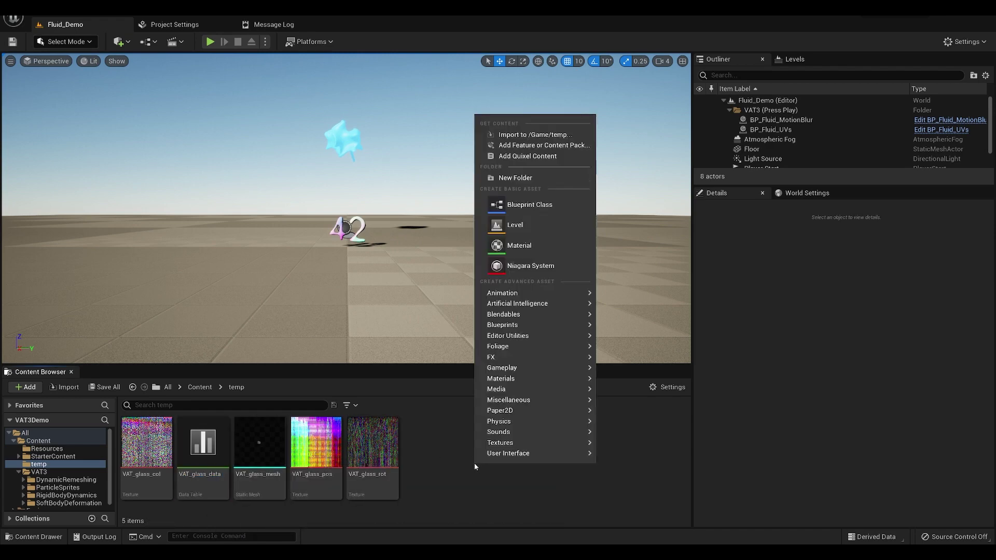
{"action": "left_click", "coordinate": [561, 245]}
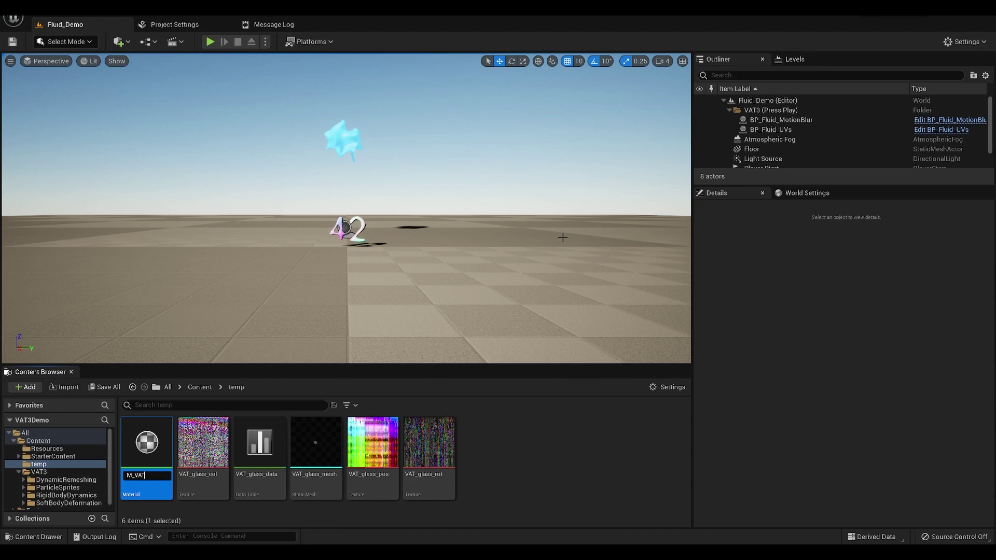
{"action": "key", "text": "Return"}
{"action": "key", "text": "Return"}
{"action": "left_click_drag", "start_coordinate": [542, 68], "coordinate": [428, 23]}
- Add the MF_VAT_RigidBodyDynamics function to the M_VAT graph and place it clear of the material output node
{"action": "right_click", "coordinate": [523, 242]}
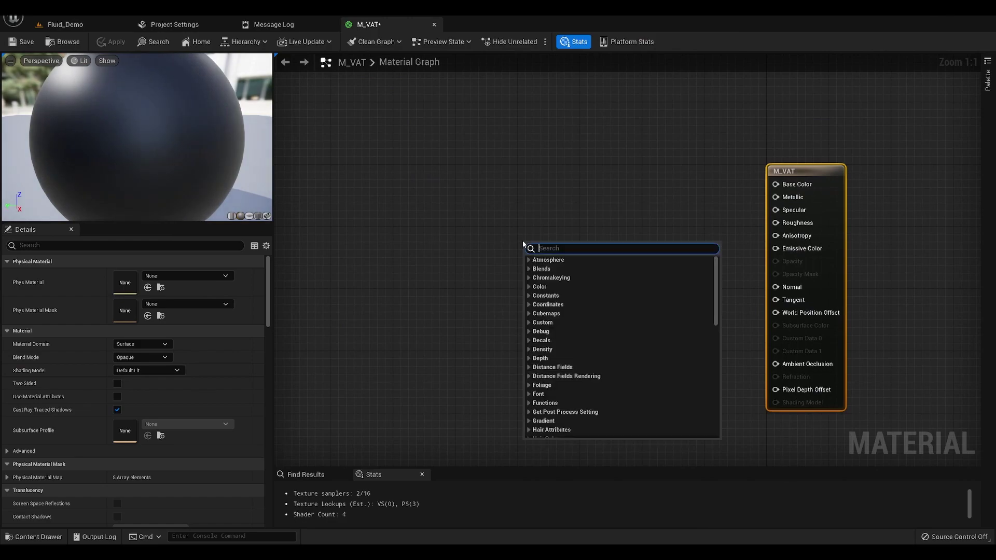
{"action": "type", "text": "rigid"}
{"action": "key", "text": "Return"}
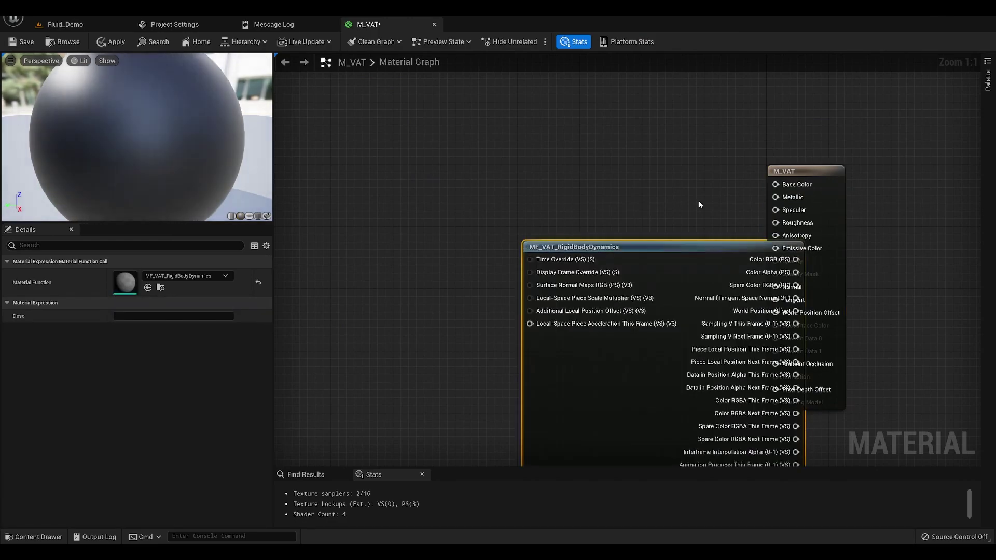
{"action": "right_click_drag", "start_coordinate": [699, 204], "coordinate": [726, 149]}
{"action": "left_click_drag", "start_coordinate": [694, 196], "coordinate": [589, 113]}
{"action": "left_click", "coordinate": [736, 194]}
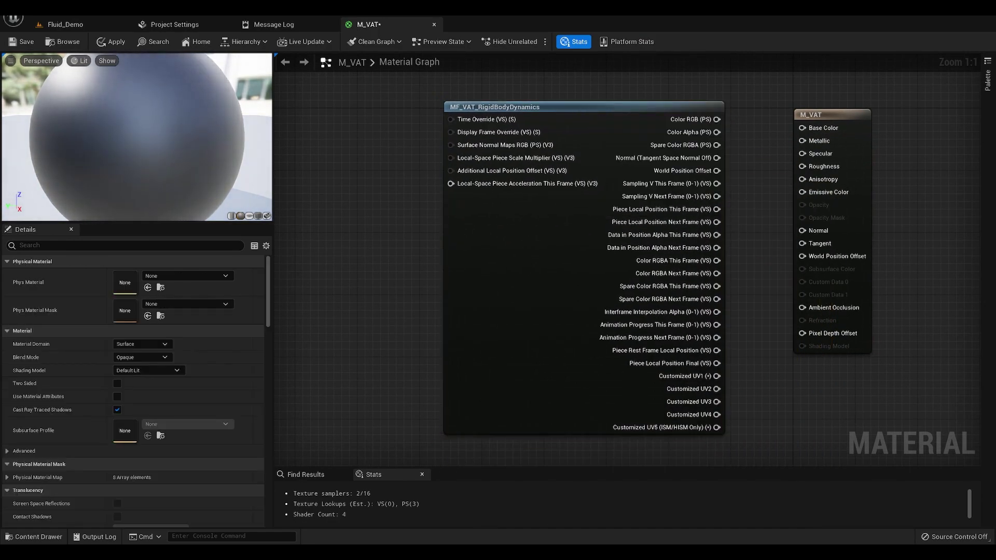
{"action": "right_click_drag", "start_coordinate": [710, 262], "coordinate": [715, 282]}
- Turn off Tangent Space Normal in the M_VAT material properties, as the rigid body function's description requires
{"action": "mouse_move", "coordinate": [510, 279]}
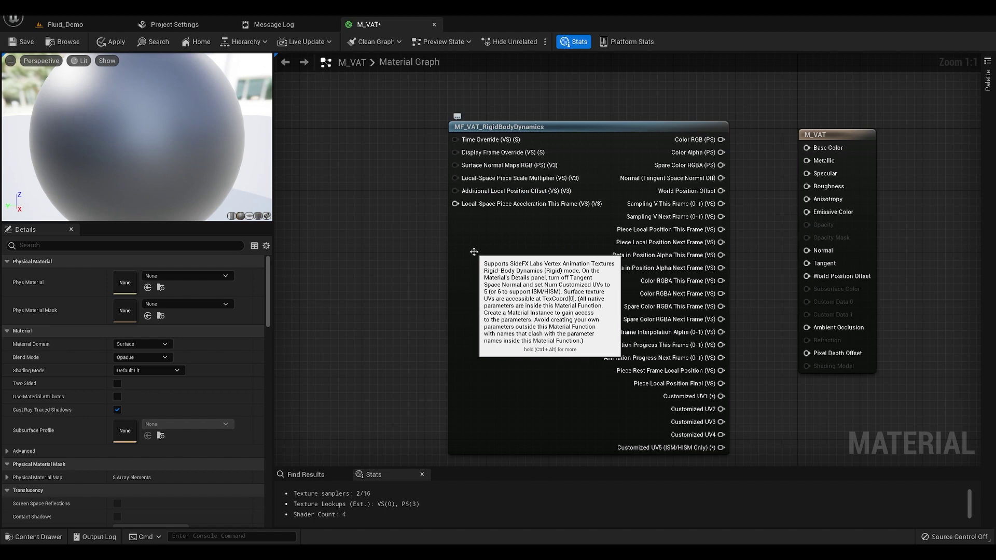
{"action": "left_click", "coordinate": [110, 242]}
{"action": "type", "text": "tange"}
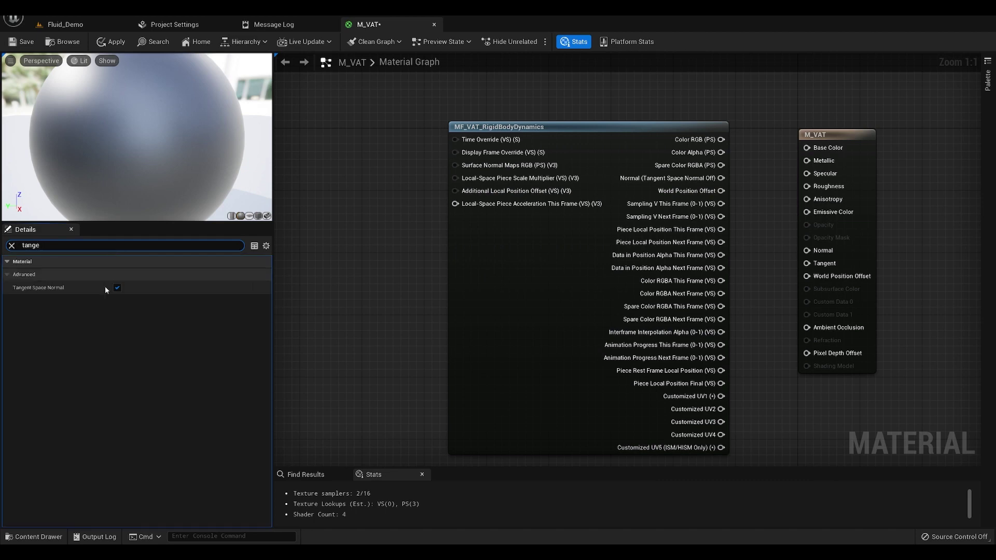
{"action": "left_click", "coordinate": [117, 287]}
- Set Num Customized UVs of the M_VAT material to 5
{"action": "type", "text": "cui"}
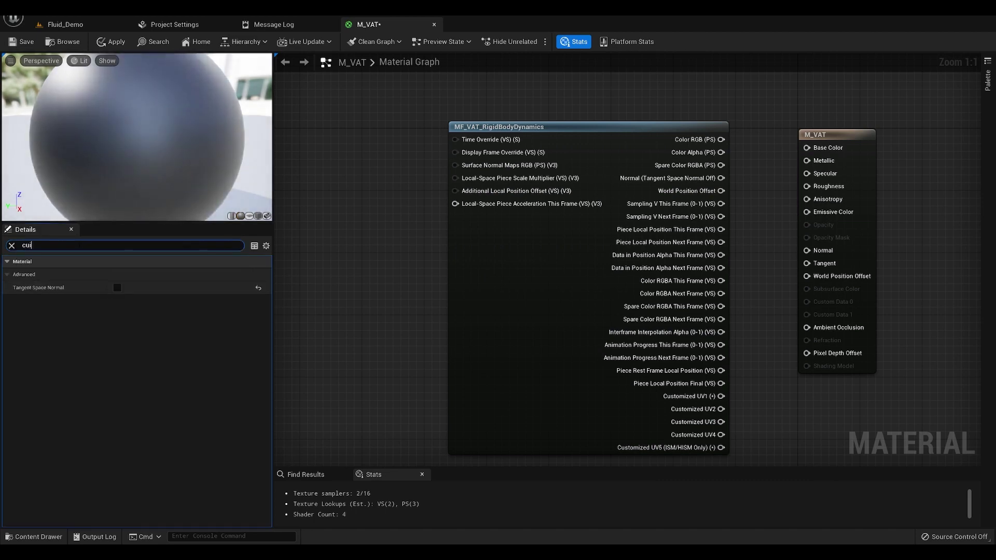
{"action": "type", "text": "s"}
{"action": "type", "text": "sto"}
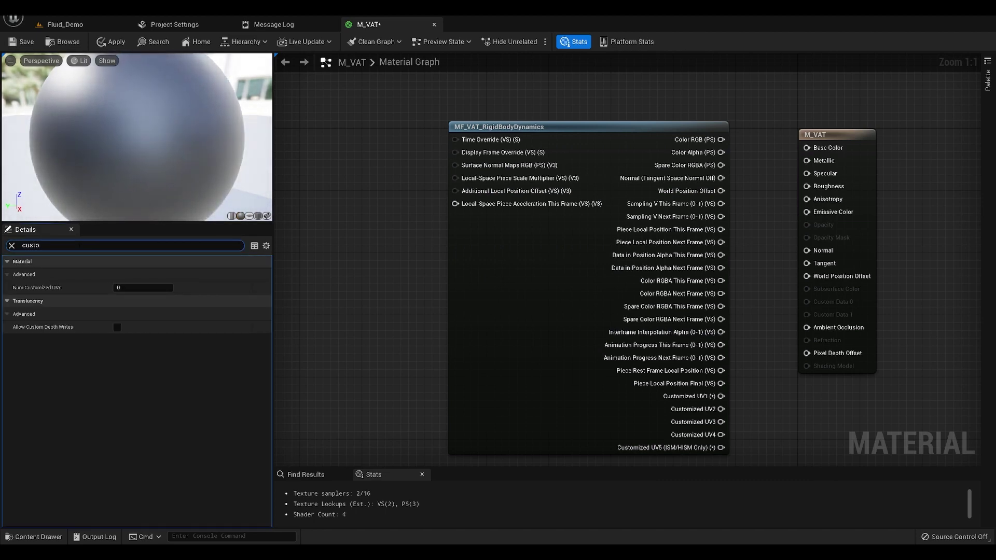
{"action": "left_click", "coordinate": [141, 288]}
{"action": "key", "text": "Return"}
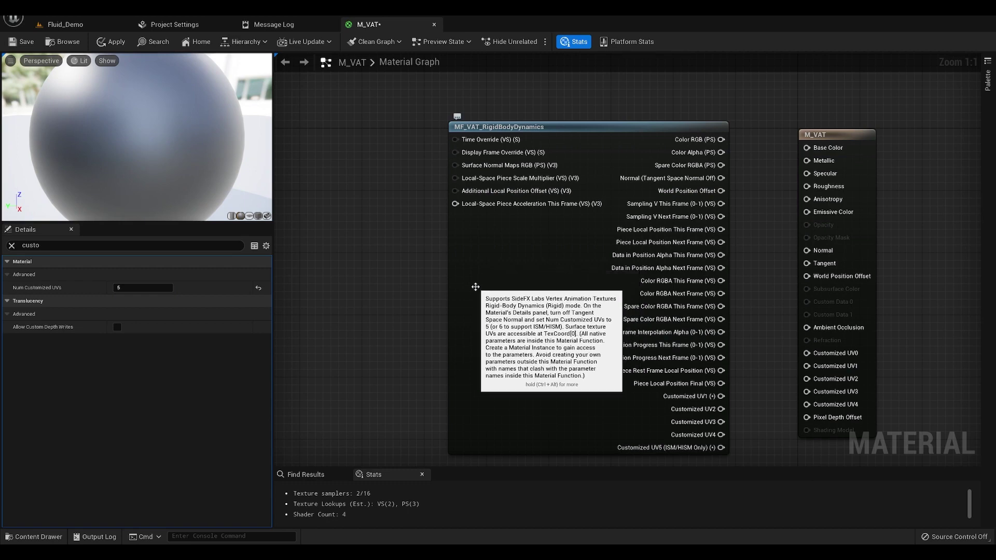
- Connect the rigid body function's Customized UV2, UV3 and UV4 outputs to the matching inputs on M_VAT
{"action": "right_click_drag", "start_coordinate": [407, 341], "coordinate": [394, 209]}
{"action": "right_click_drag", "start_coordinate": [726, 265], "coordinate": [671, 320]}
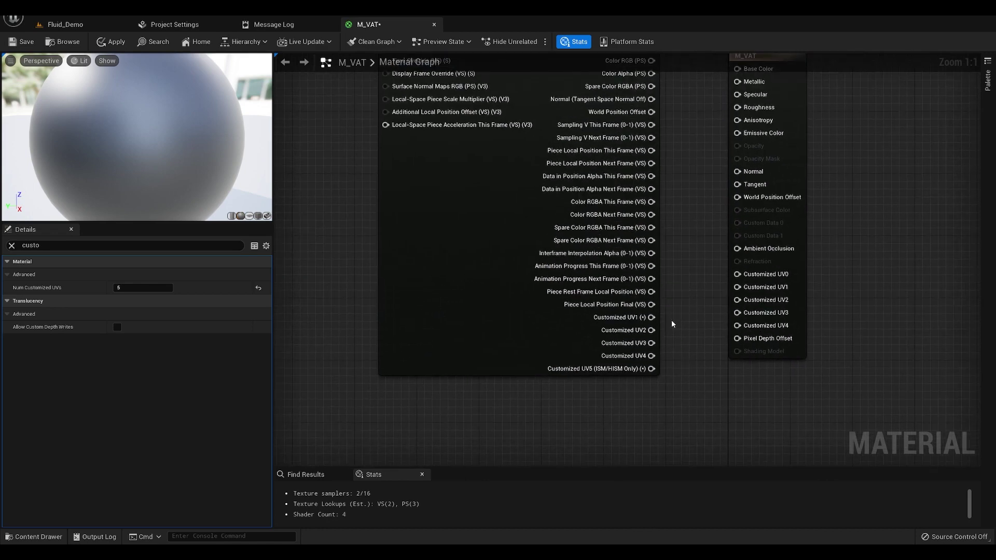
{"action": "right_click_drag", "start_coordinate": [672, 278], "coordinate": [668, 305]}
{"action": "left_click_drag", "start_coordinate": [647, 357], "coordinate": [758, 342]}
{"action": "left_click_drag", "start_coordinate": [646, 383], "coordinate": [732, 352]}
{"action": "right_click_drag", "start_coordinate": [670, 411], "coordinate": [608, 333]}
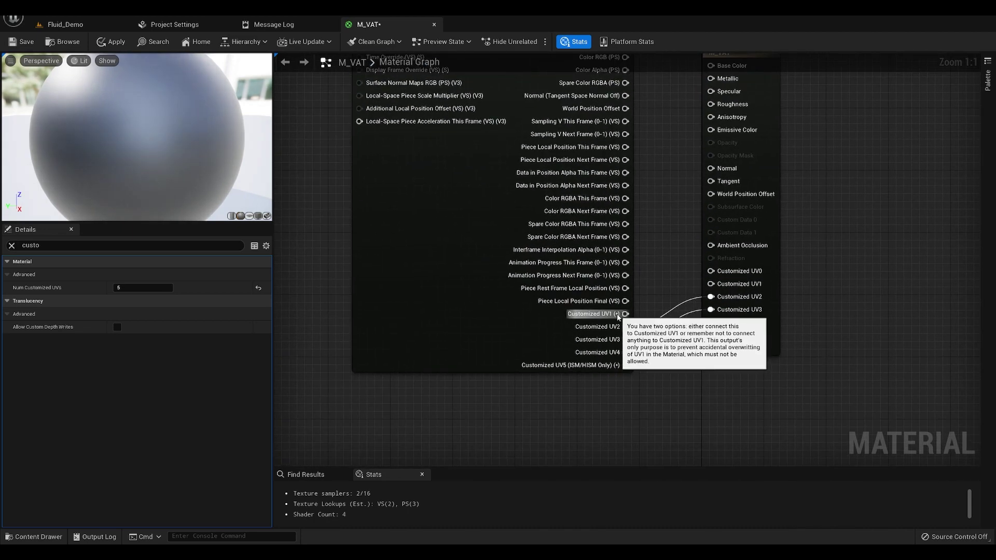
{"action": "right_click_drag", "start_coordinate": [663, 285], "coordinate": [644, 302]}
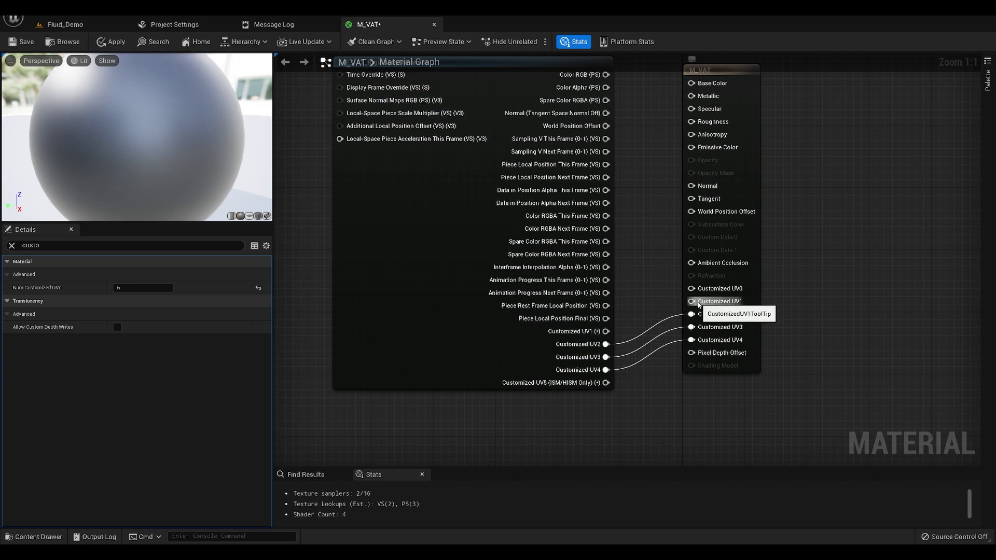
- Connect the function's Normal and World Position Offset outputs to M_VAT, and space the function node further from the output node
{"action": "right_click_drag", "start_coordinate": [637, 282], "coordinate": [634, 301]}
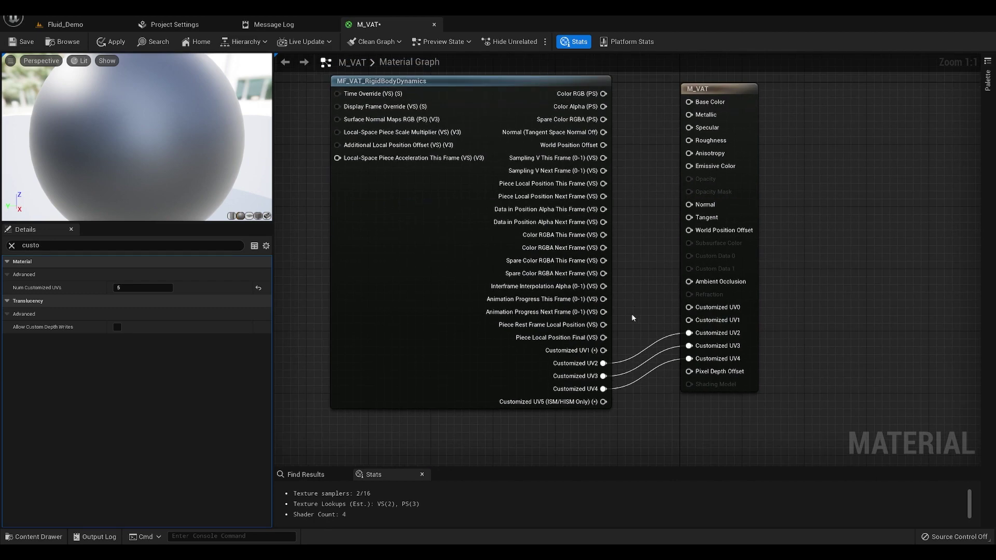
{"action": "mouse_move", "coordinate": [578, 352]}
{"action": "right_click_drag", "start_coordinate": [598, 158], "coordinate": [588, 220]}
{"action": "left_click_drag", "start_coordinate": [594, 194], "coordinate": [691, 269]}
{"action": "left_click_drag", "start_coordinate": [593, 207], "coordinate": [680, 293]}
{"action": "right_click_drag", "start_coordinate": [619, 318], "coordinate": [750, 323]}
{"action": "left_click_drag", "start_coordinate": [612, 148], "coordinate": [520, 187]}
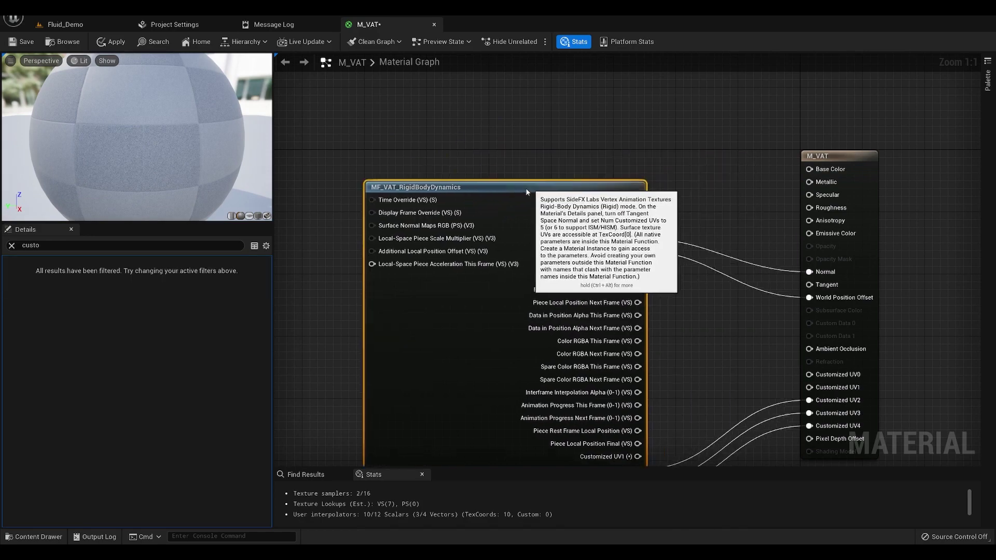
- Review the wiring between the MF_VAT_RigidBodyDynamics outputs and the M_VAT inputs, including the Customized UV connections
{"action": "left_click", "coordinate": [754, 133]}
{"action": "right_click_drag", "start_coordinate": [824, 182], "coordinate": [773, 210]}
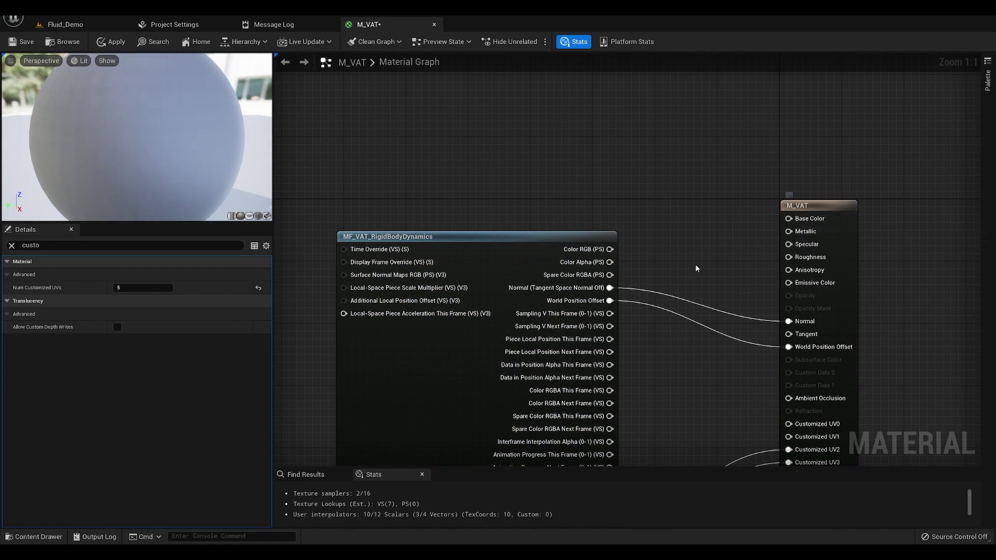
{"action": "right_click_drag", "start_coordinate": [728, 260], "coordinate": [750, 216]}
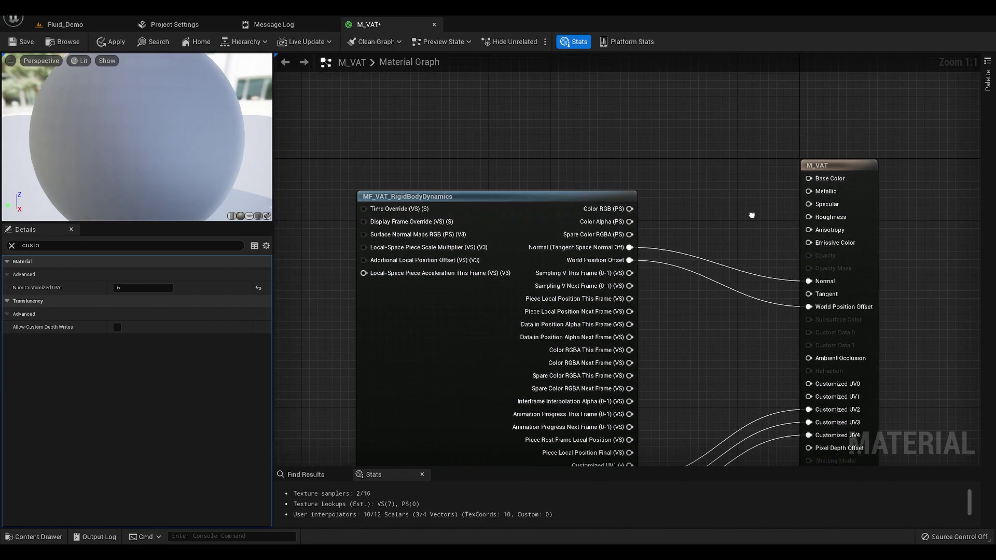
{"action": "scroll", "coordinate": [814, 176], "scroll_direction": "down", "scroll_amount": 2}
{"action": "left_click", "coordinate": [640, 309]}
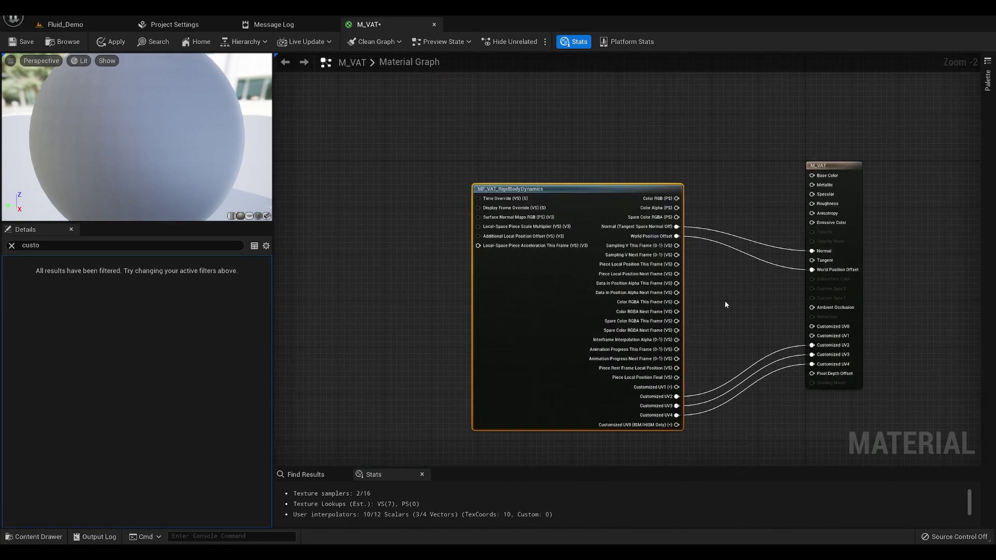
{"action": "left_click", "coordinate": [725, 303]}
{"action": "right_click_drag", "start_coordinate": [725, 304], "coordinate": [727, 258]}
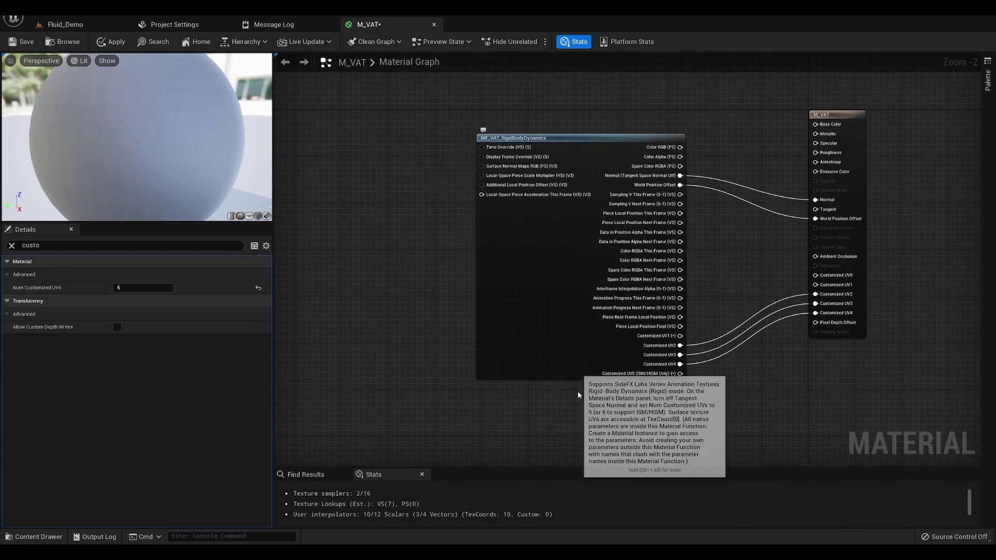
{"action": "right_click_drag", "start_coordinate": [555, 408], "coordinate": [564, 351]}
{"action": "scroll", "coordinate": [675, 294], "scroll_direction": "up", "scroll_amount": 1}
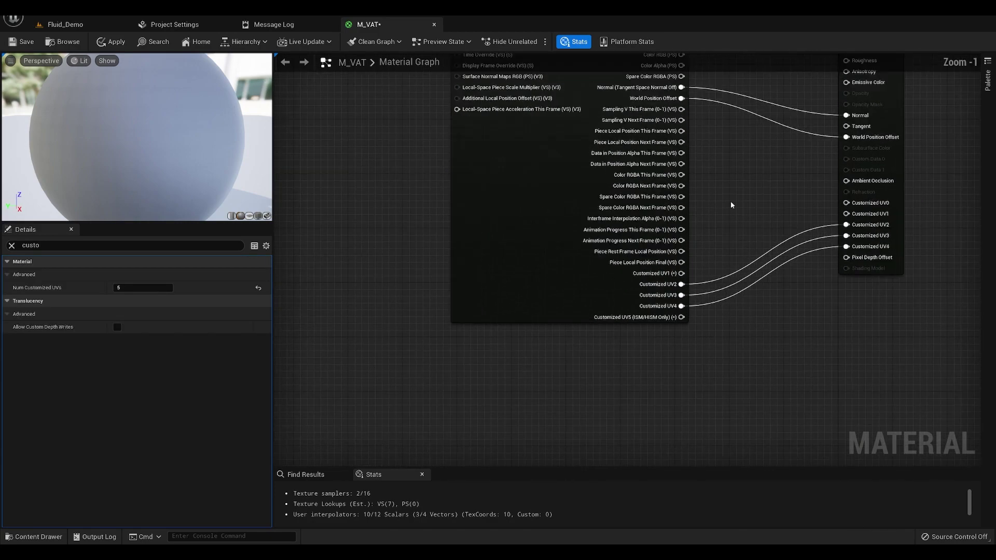
{"action": "right_click_drag", "start_coordinate": [733, 162], "coordinate": [728, 140]}
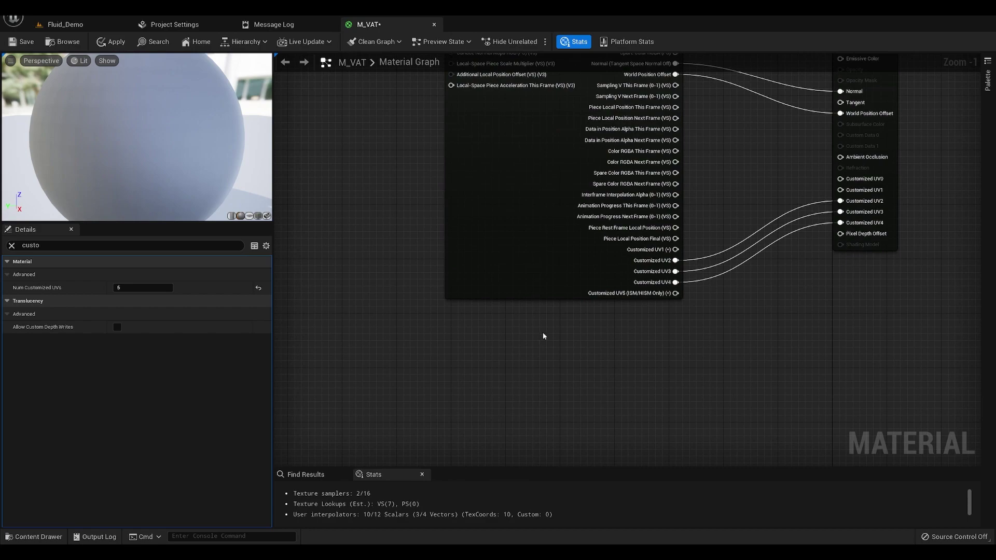
- Check the Local-Space Piece Acceleration input of the MF_VAT_RigidBodyDynamics node and save the M_VAT material
{"action": "right_click_drag", "start_coordinate": [543, 332], "coordinate": [574, 439]}
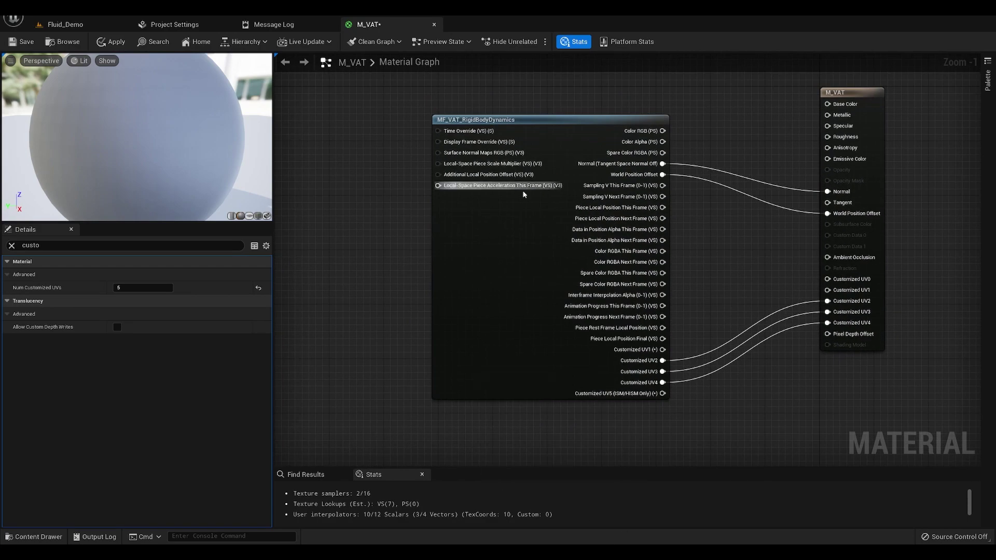
{"action": "mouse_move", "coordinate": [518, 189]}
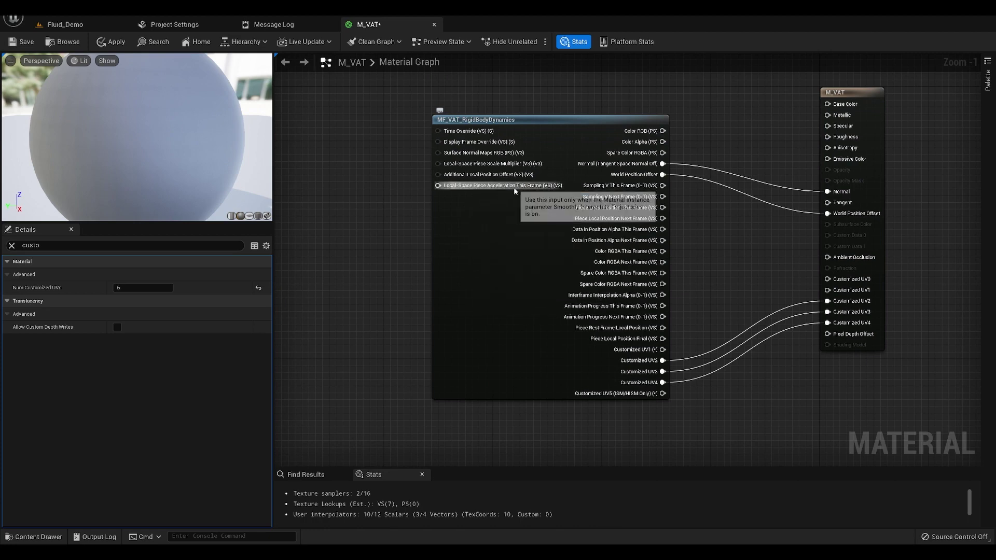
{"action": "right_click_drag", "start_coordinate": [369, 226], "coordinate": [416, 220]}
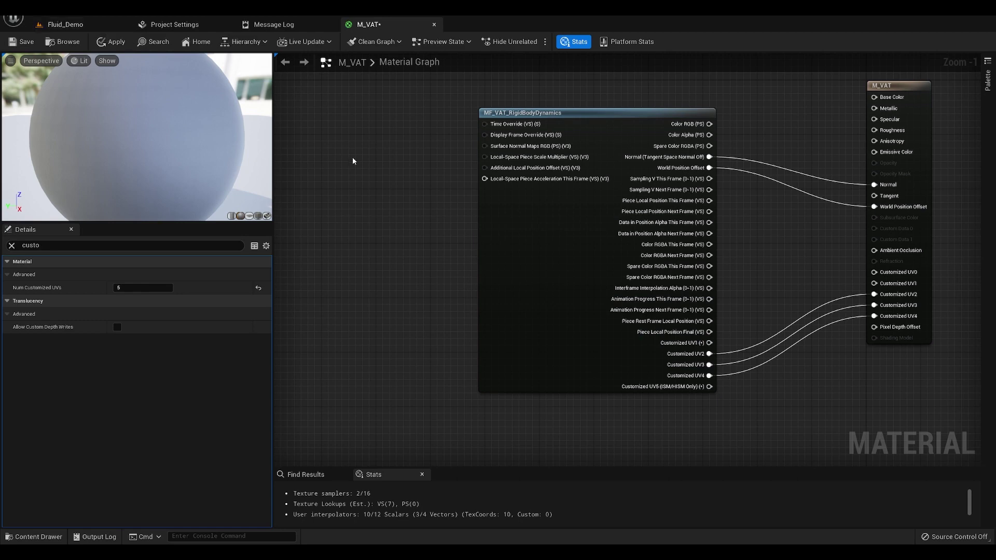
{"action": "left_click", "coordinate": [31, 44]}
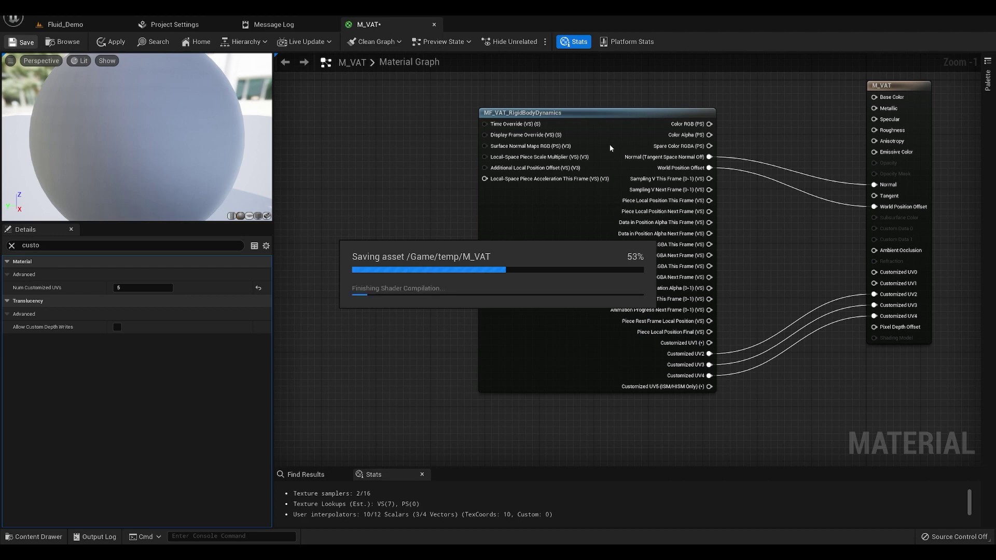
- Create a material instance of M_VAT in the temp folder, name it MI_VAT and open it
{"action": "left_click", "coordinate": [71, 24]}
{"action": "right_click", "coordinate": [163, 447]}
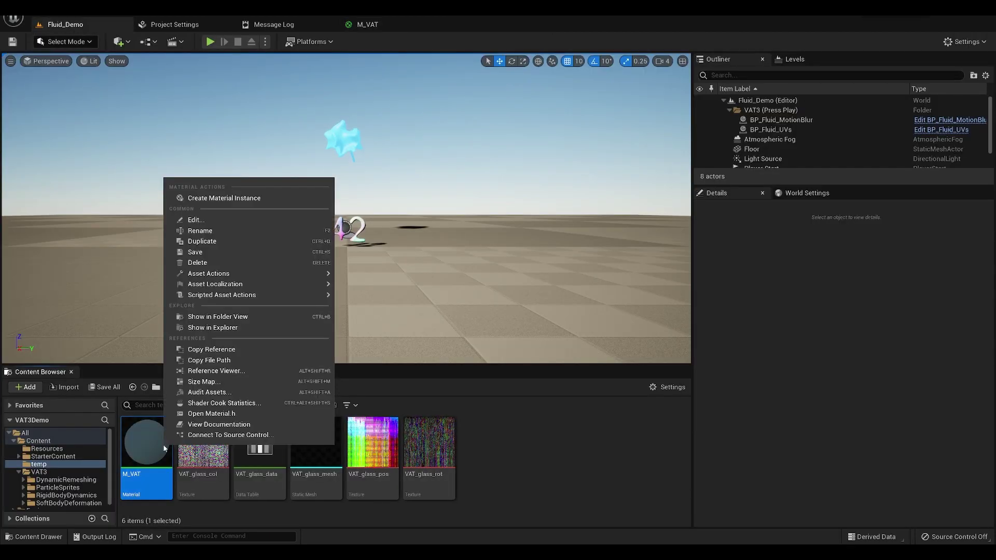
{"action": "left_click", "coordinate": [224, 198]}
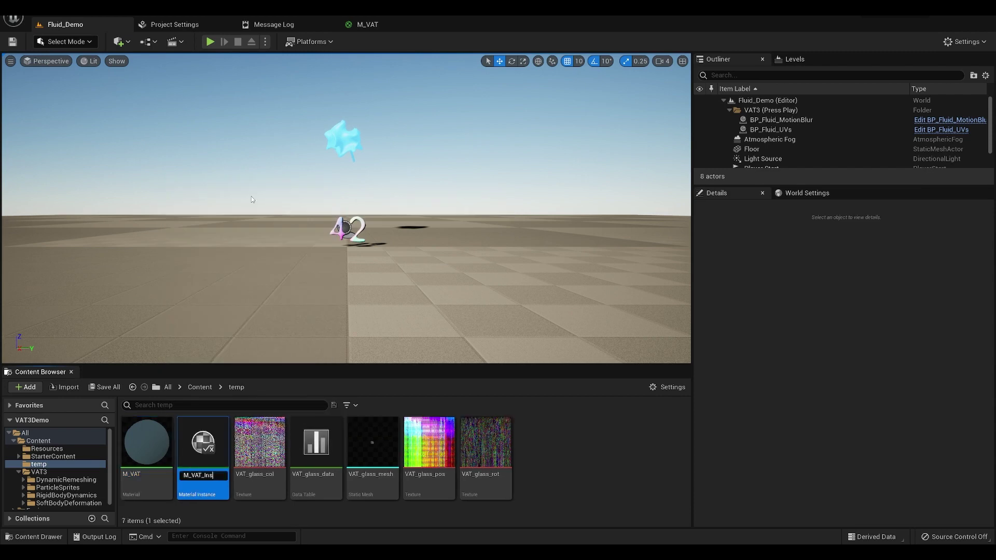
{"action": "key", "text": "BackSpace"}
{"action": "key", "text": "BackSpace"}
{"action": "key", "text": "BackSpace"}
{"action": "key", "text": "BackSpace"}
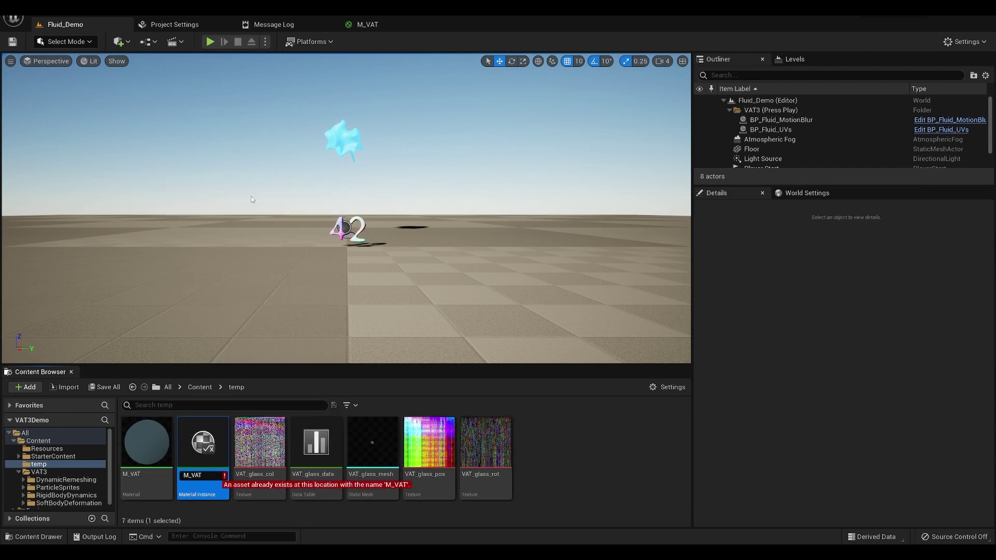
{"action": "type", "text": "I"}
{"action": "key", "text": "Return"}
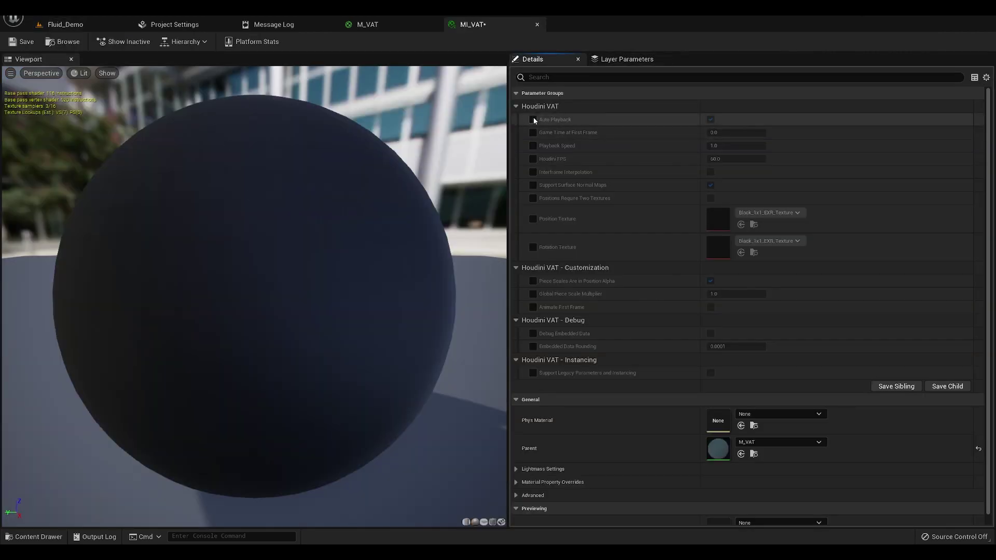
- Enable the overrides for all Houdini VAT parameters of MI_VAT, from Auto Playback through Position Texture and Rotation Texture
{"action": "left_click", "coordinate": [533, 119]}
{"action": "left_click", "coordinate": [534, 132]}
{"action": "left_click", "coordinate": [533, 146]}
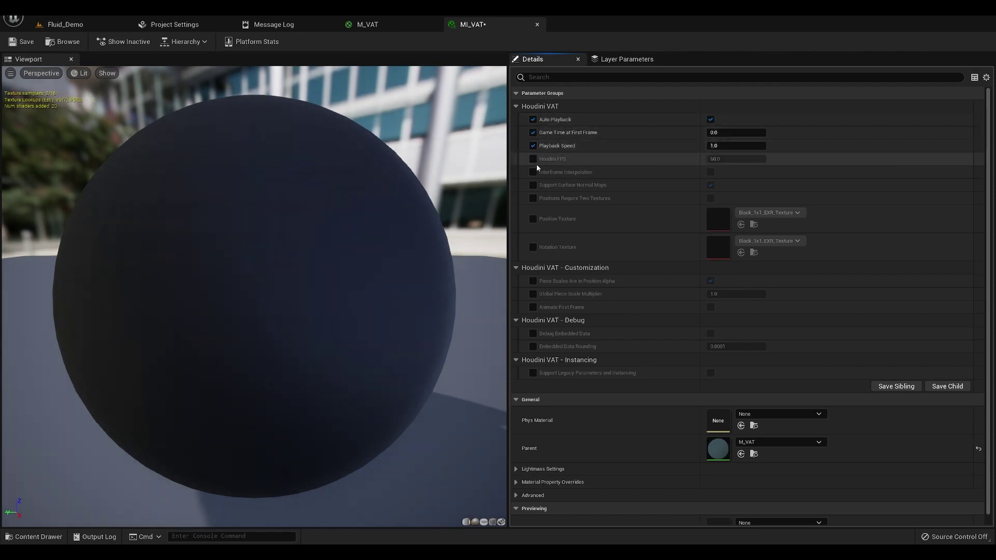
{"action": "left_click", "coordinate": [534, 159]}
{"action": "left_click", "coordinate": [534, 171]}
{"action": "left_click", "coordinate": [533, 184]}
{"action": "left_click", "coordinate": [533, 199]}
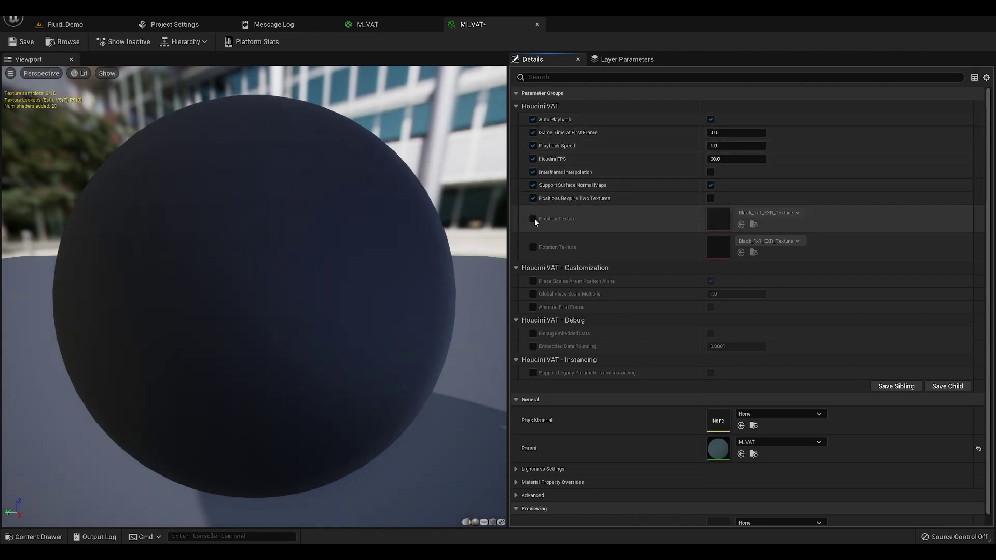
{"action": "left_click", "coordinate": [533, 219]}
{"action": "left_click", "coordinate": [533, 247]}
- Enable the overrides for all Customization, Debug and Instancing parameters of MI_VAT, including Support Legacy Parameters and Instancing
{"action": "left_click", "coordinate": [533, 280]}
{"action": "left_click", "coordinate": [533, 294]}
{"action": "left_click", "coordinate": [534, 308]}
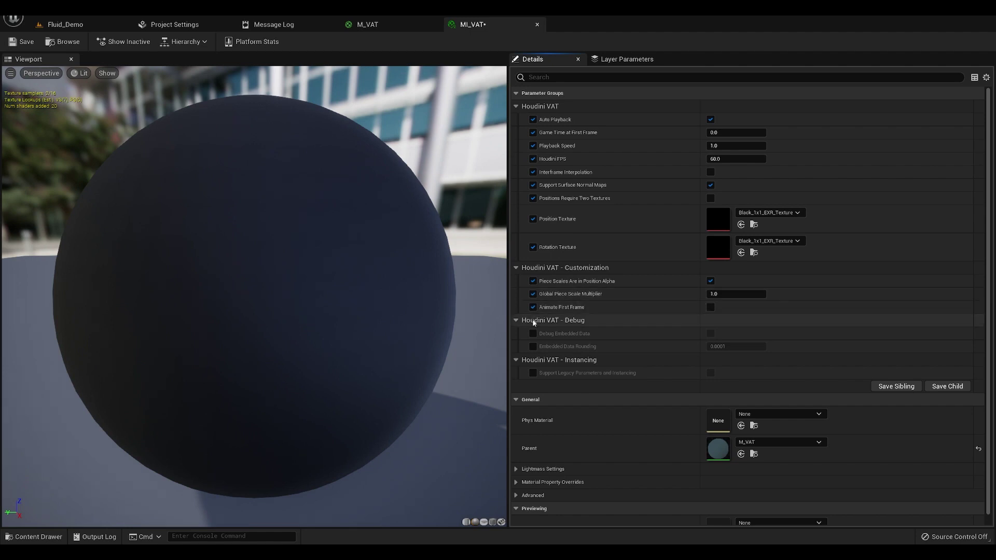
{"action": "left_click", "coordinate": [534, 334]}
{"action": "left_click", "coordinate": [534, 346]}
{"action": "left_click", "coordinate": [534, 373]}
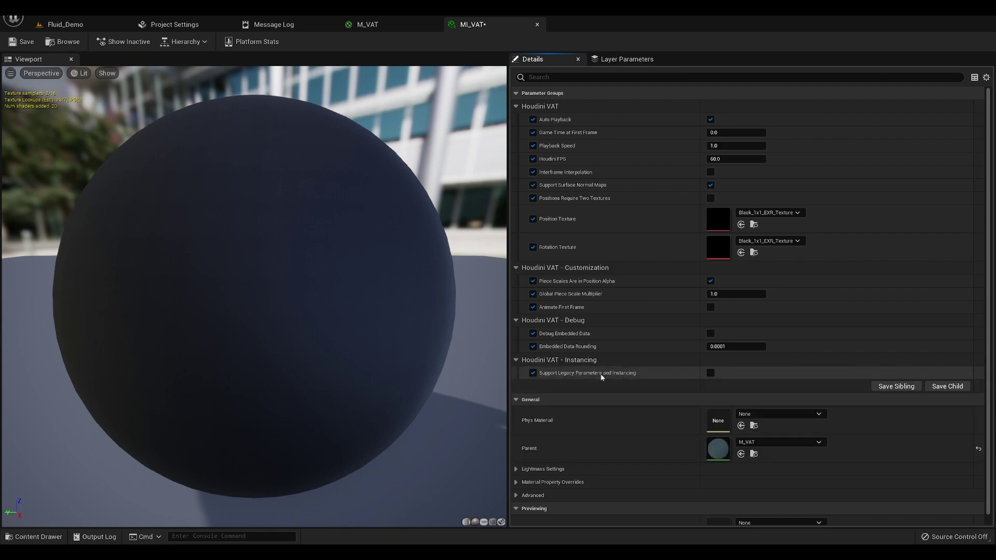
- Turn on Support Legacy Parameters and Instancing, and enable the overrides for the Bound Max and Bound Min X, Y and Z parameters
{"action": "left_click", "coordinate": [710, 374]}
{"action": "left_click", "coordinate": [533, 373]}
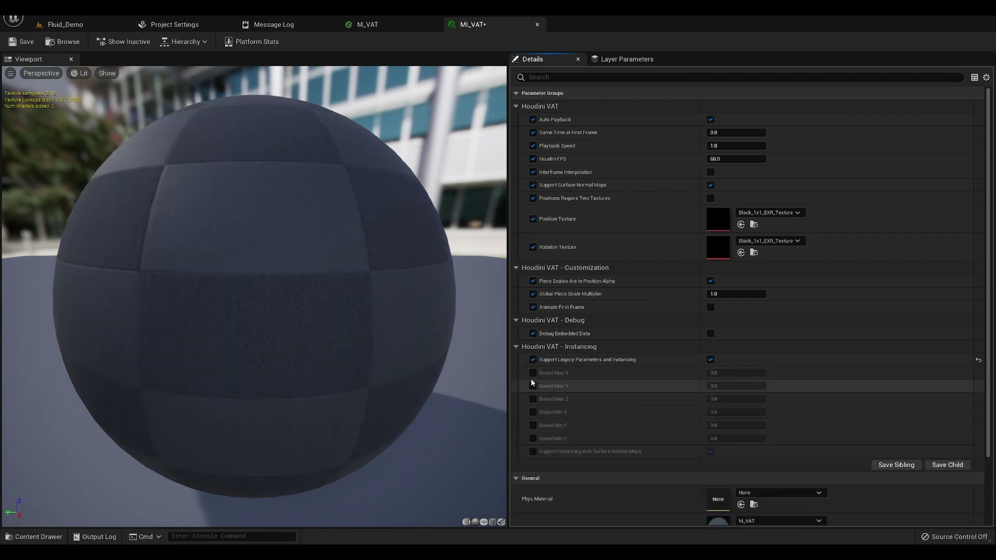
{"action": "left_click", "coordinate": [533, 386]}
{"action": "left_click", "coordinate": [533, 399]}
{"action": "left_click", "coordinate": [533, 412]}
{"action": "left_click", "coordinate": [535, 426]}
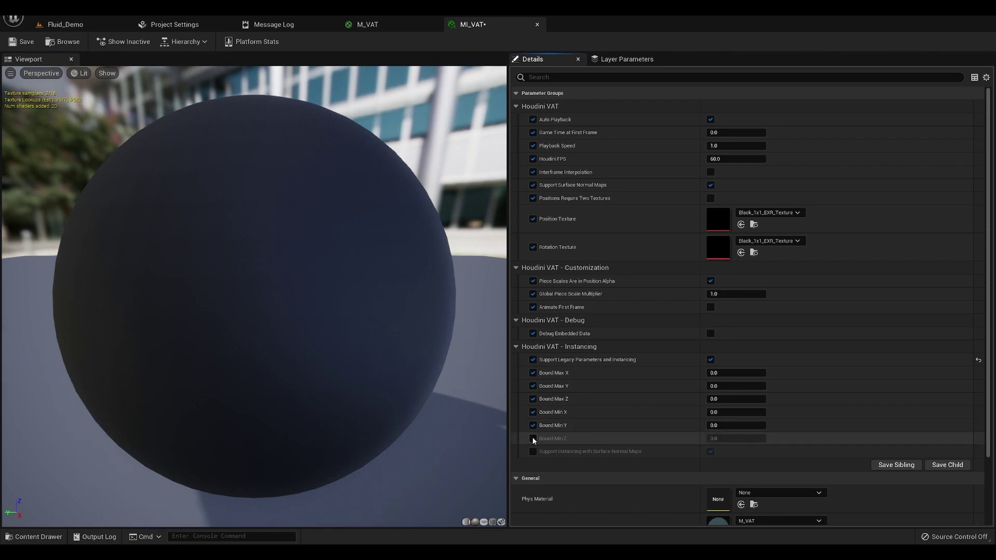
{"action": "left_click", "coordinate": [533, 439]}
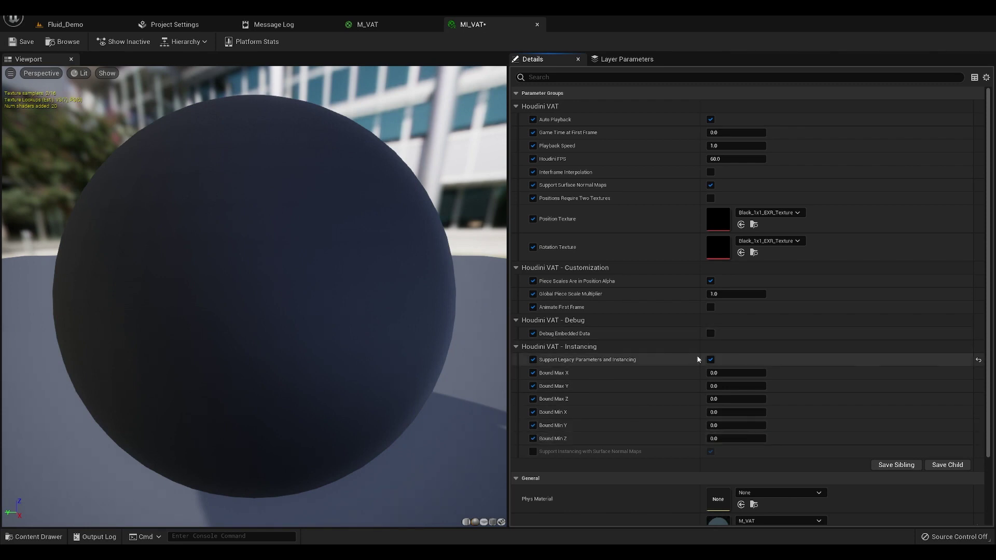
- Turn off Support Instancing with Surface Normal Maps, then save and close MI_VAT and return to the Fluid_Demo level
{"action": "left_click", "coordinate": [710, 452]}
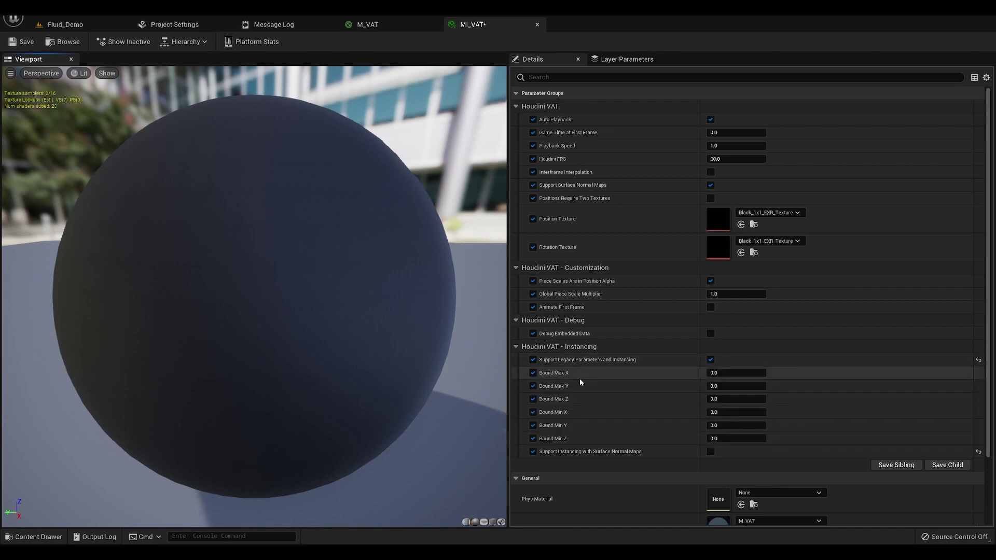
{"action": "left_click", "coordinate": [21, 44]}
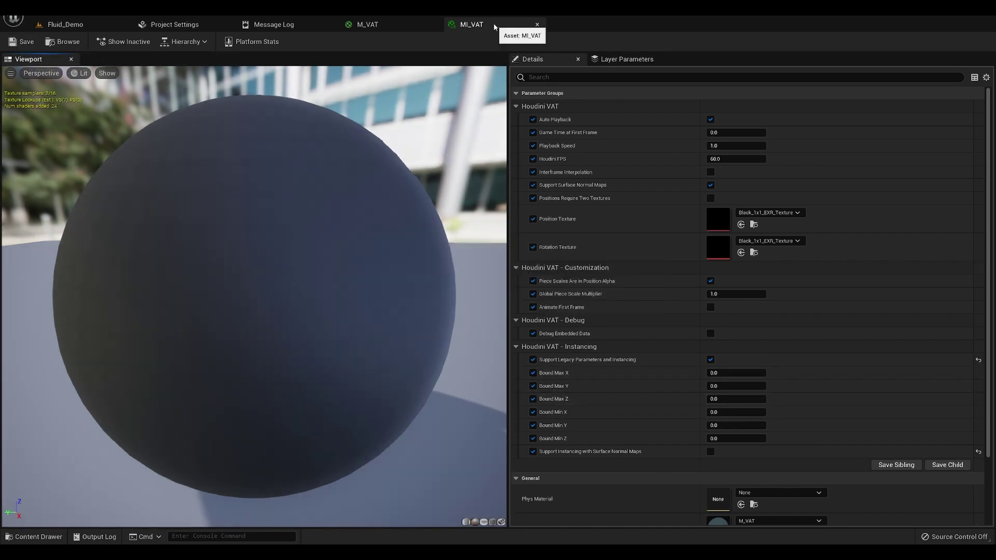
{"action": "middle_click", "coordinate": [493, 25]}
{"action": "left_click", "coordinate": [91, 26]}
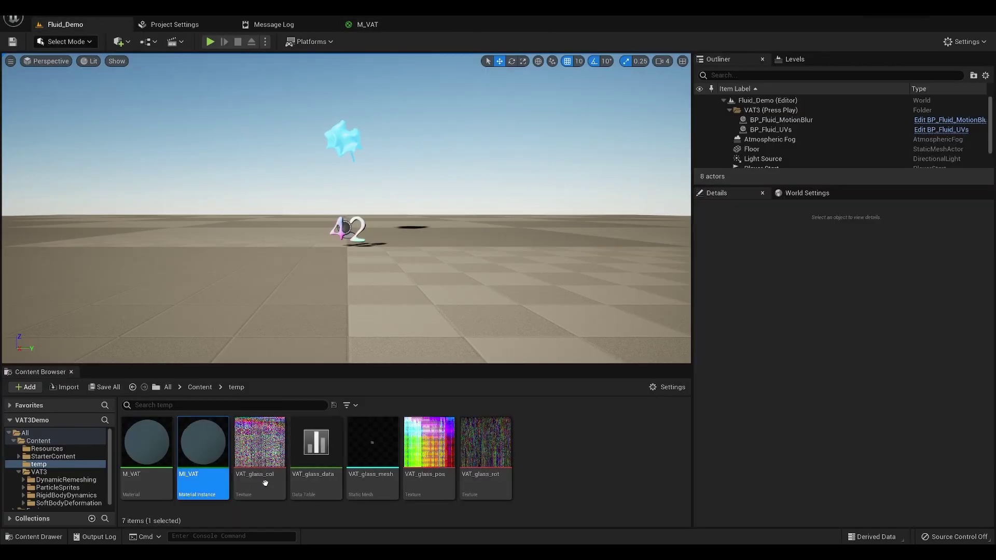
- Run Side FX Legacy Set VAT Material Instance From Data Table on MI_VAT together with the VAT_glass_data table
{"action": "left_click", "coordinate": [307, 456]}
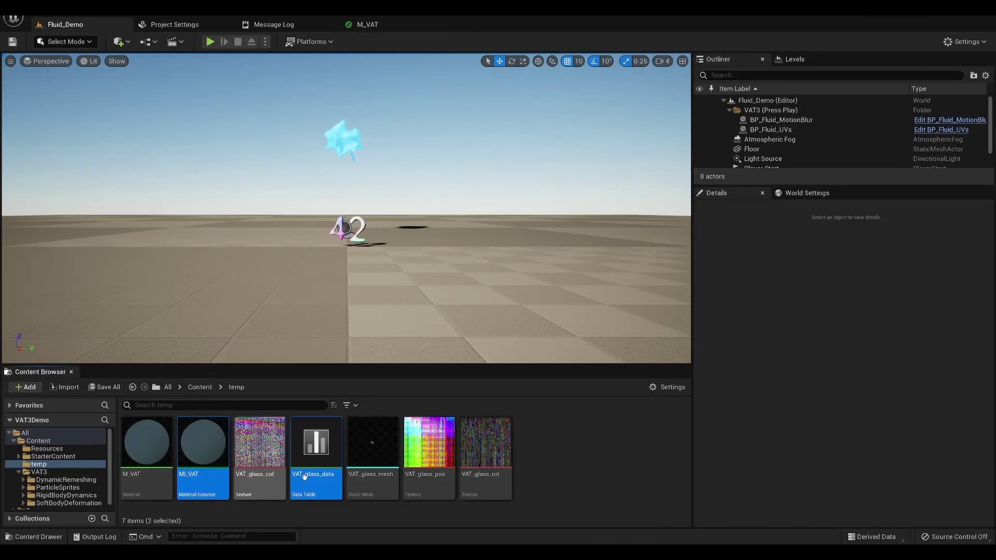
{"action": "right_click", "coordinate": [327, 450]}
{"action": "mouse_move", "coordinate": [482, 325]}
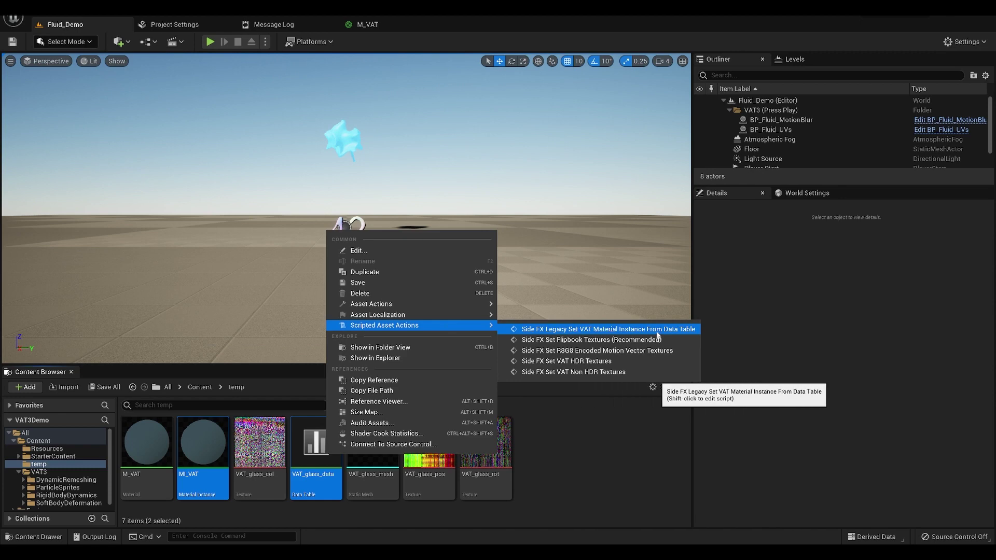
{"action": "left_click", "coordinate": [688, 332]}
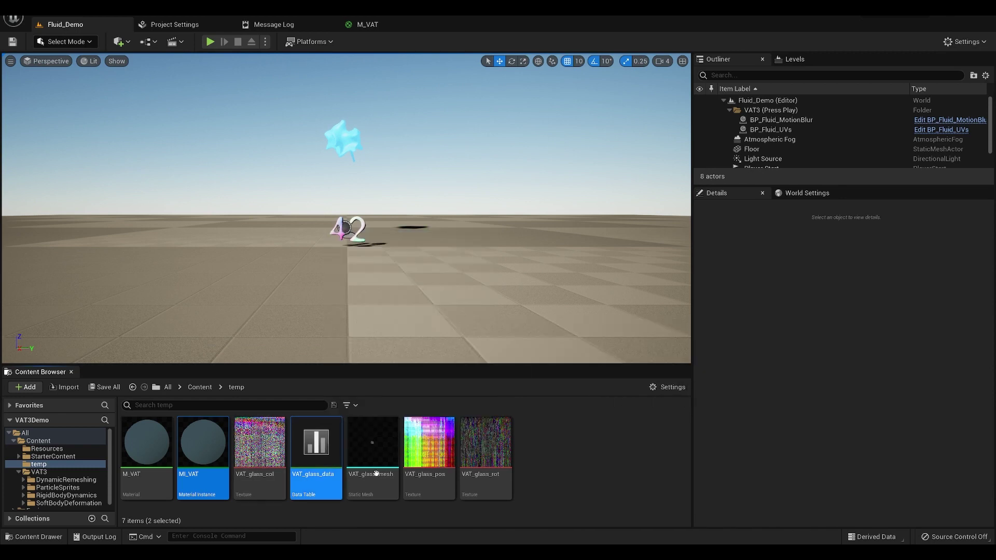
- Open MI_VAT to examine its filled-in parameters, and compare Houdini FPS with the FPS in Houdini's Global Animation Options
{"action": "left_click", "coordinate": [208, 460]}
{"action": "double_click", "coordinate": [208, 459]}
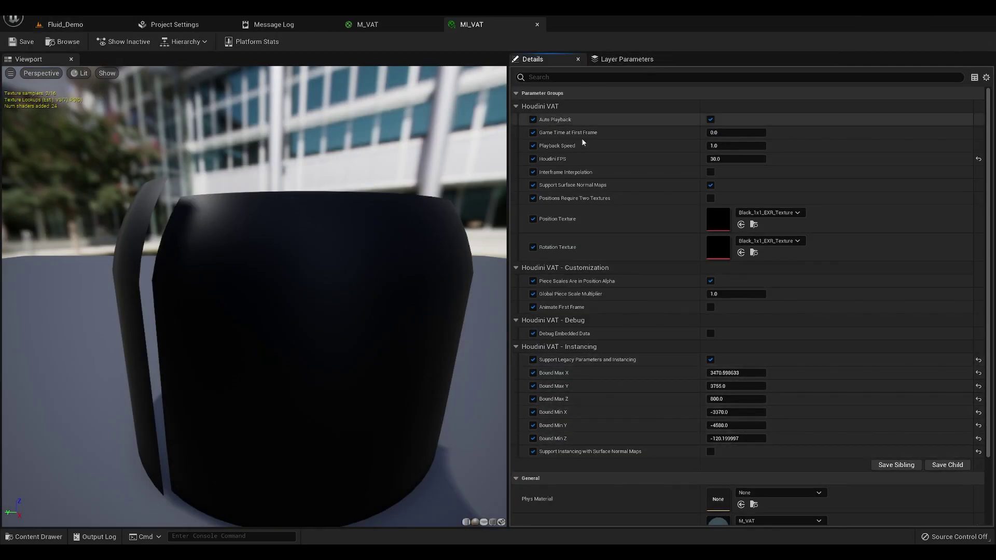
{"action": "mouse_move", "coordinate": [564, 162]}
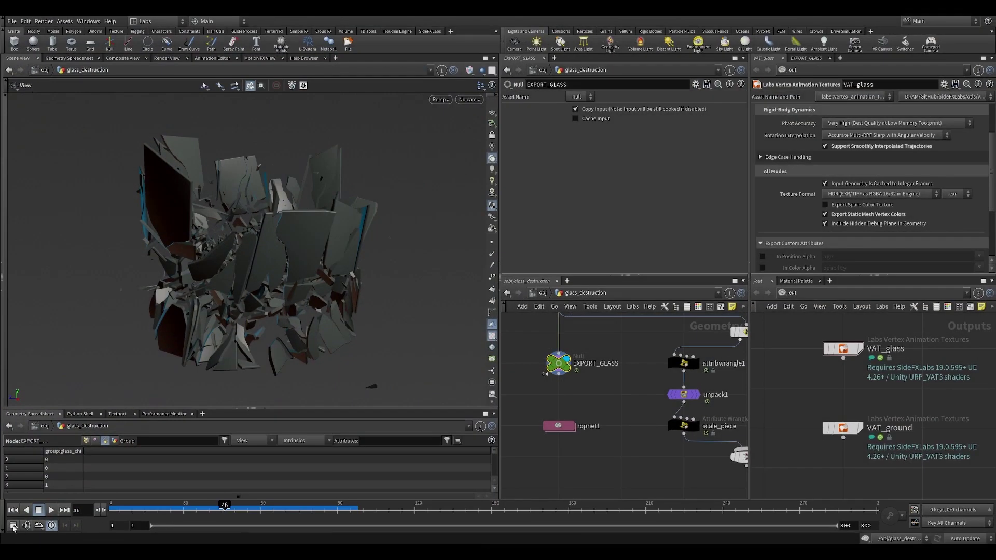
{"action": "left_click", "coordinate": [13, 527]}
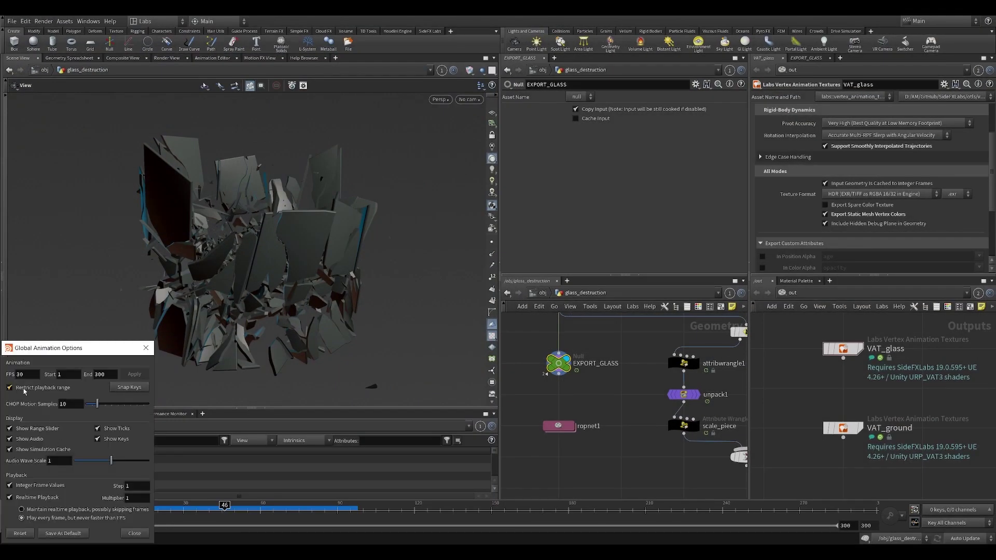
{"action": "left_click", "coordinate": [146, 348]}
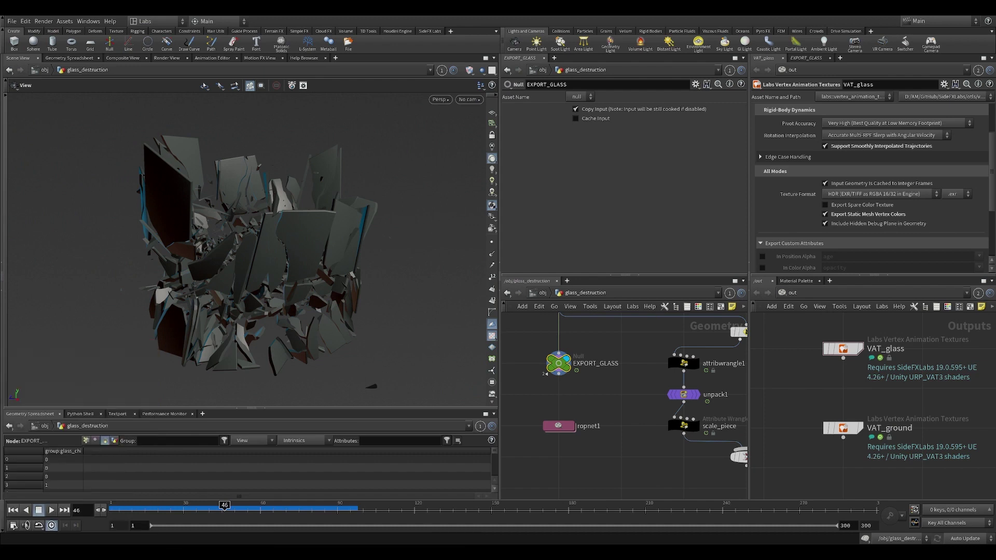
{"action": "mouse_move", "coordinate": [566, 552]}
{"action": "left_click", "coordinate": [565, 514]}
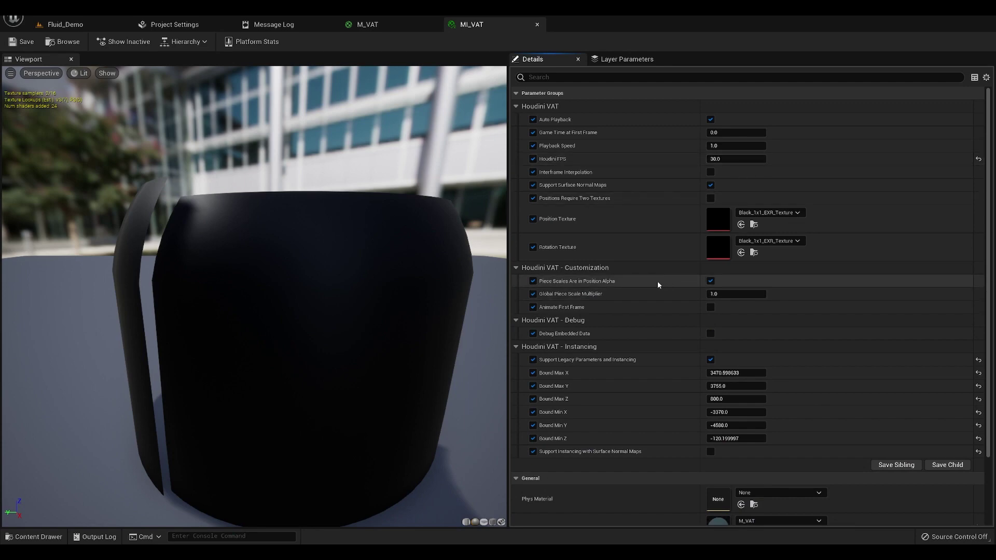
- Switch to the finished Vat_M_Inst1 instance and preview the simulation by turning Auto Playback on and back off
{"action": "left_click", "coordinate": [387, 25]}
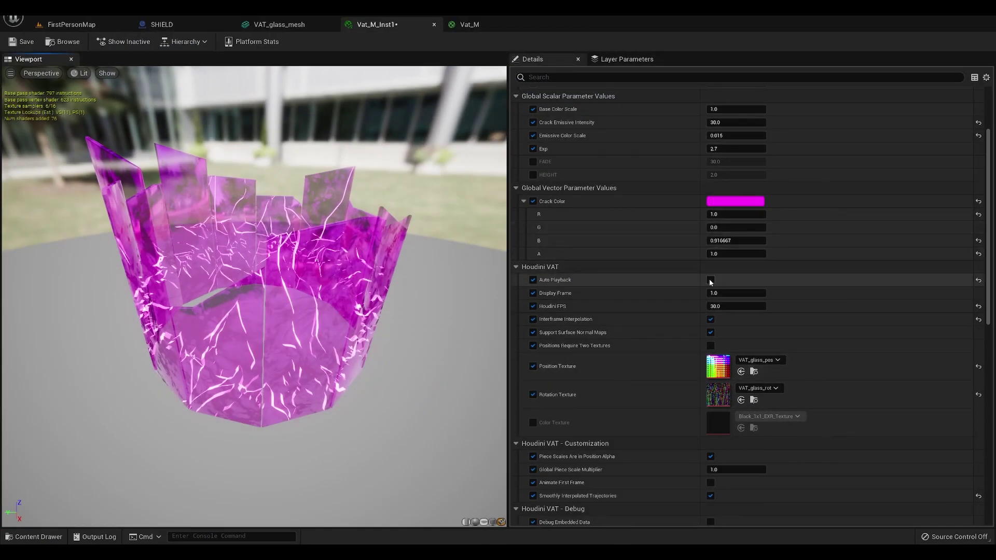
{"action": "left_click", "coordinate": [710, 281]}
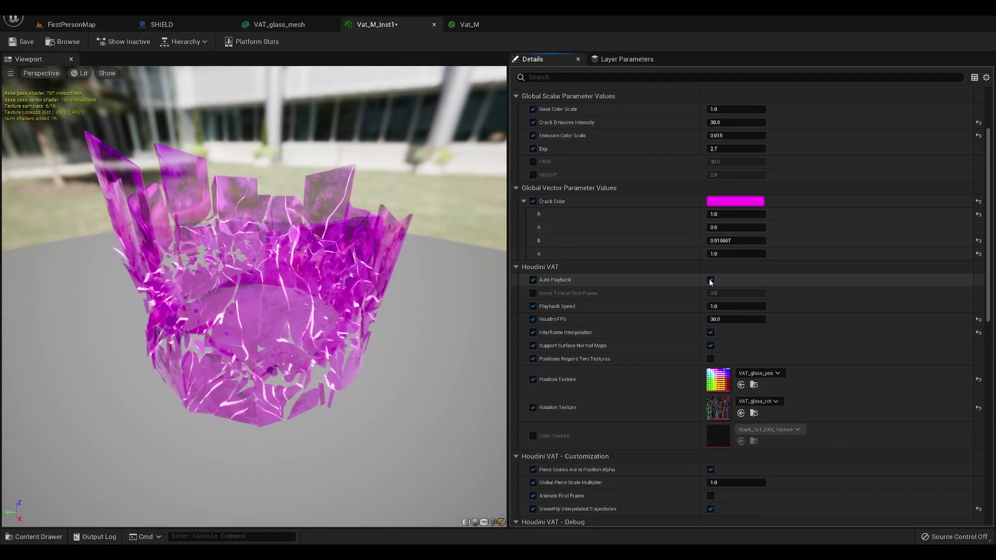
{"action": "left_click", "coordinate": [710, 280]}
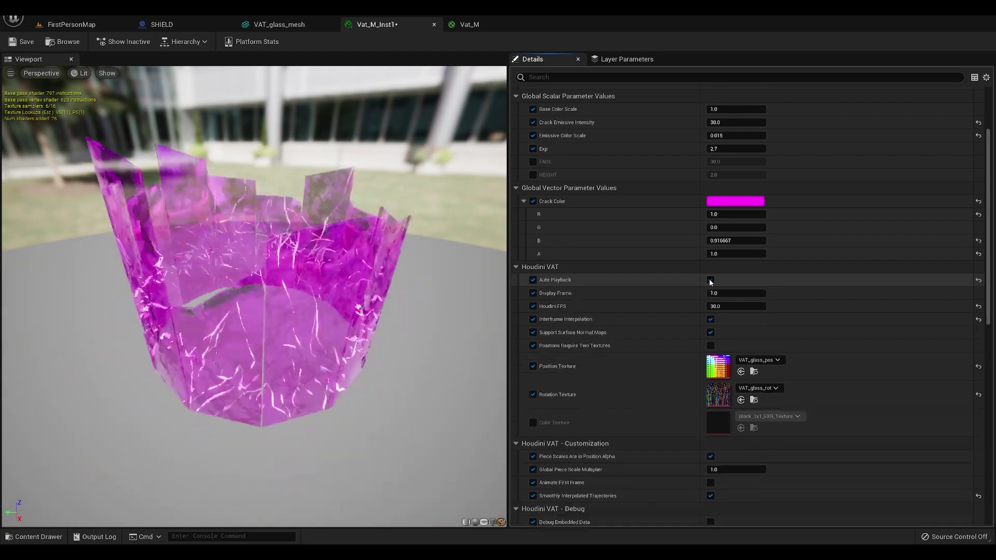
- Review the VAT parameters of Vat_M_Inst1, including Smoothly Interpolated Trajectories, and open its parent material Vat_M
{"action": "scroll", "coordinate": [811, 243], "scroll_direction": "down", "scroll_amount": 3}
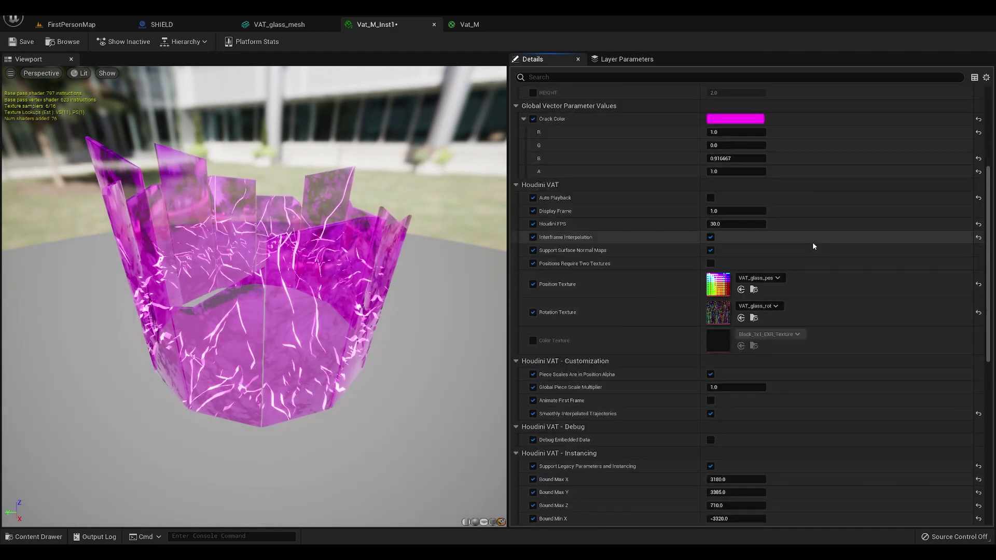
{"action": "scroll", "coordinate": [813, 244], "scroll_direction": "down", "scroll_amount": 4}
{"action": "scroll", "coordinate": [812, 243], "scroll_direction": "up", "scroll_amount": 3}
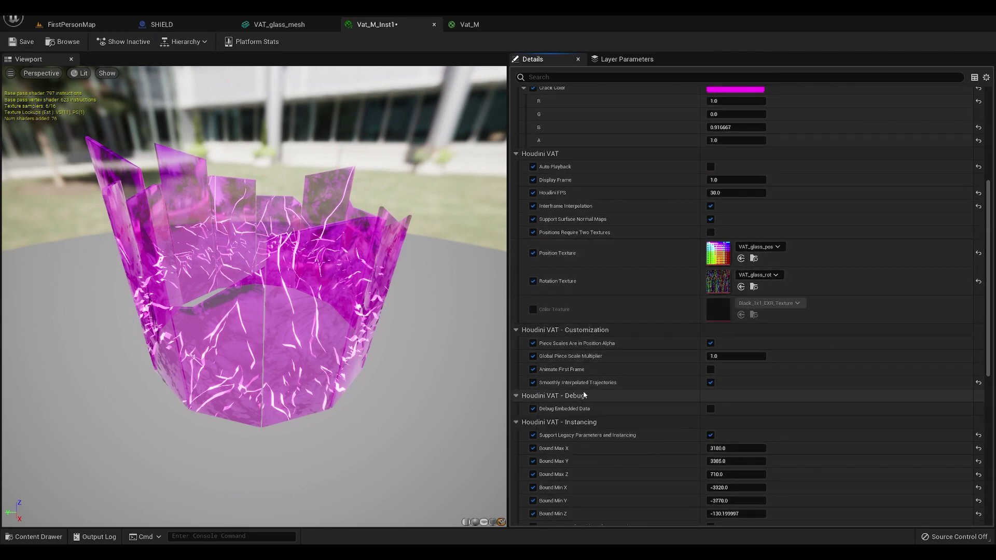
{"action": "mouse_move", "coordinate": [555, 386]}
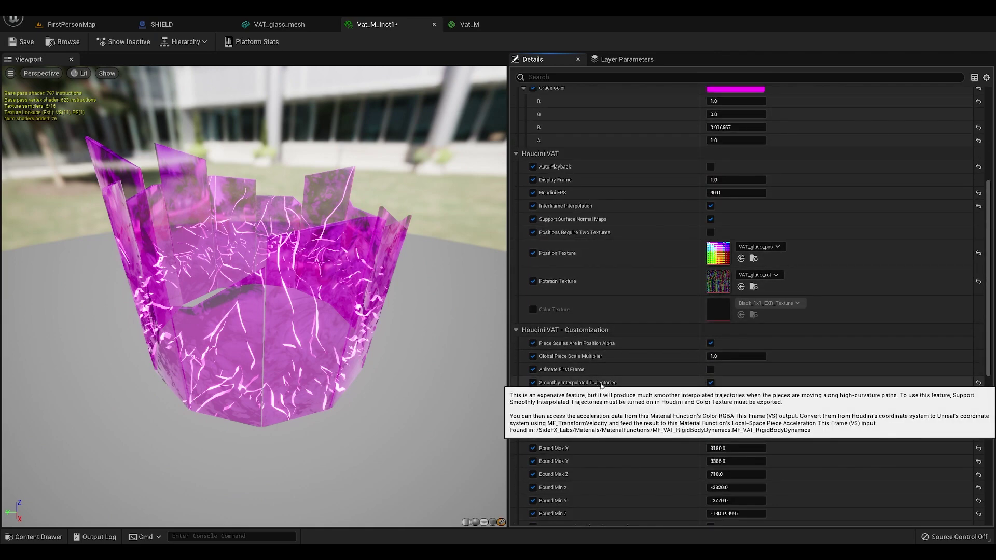
{"action": "scroll", "coordinate": [602, 386], "scroll_direction": "down", "scroll_amount": 2}
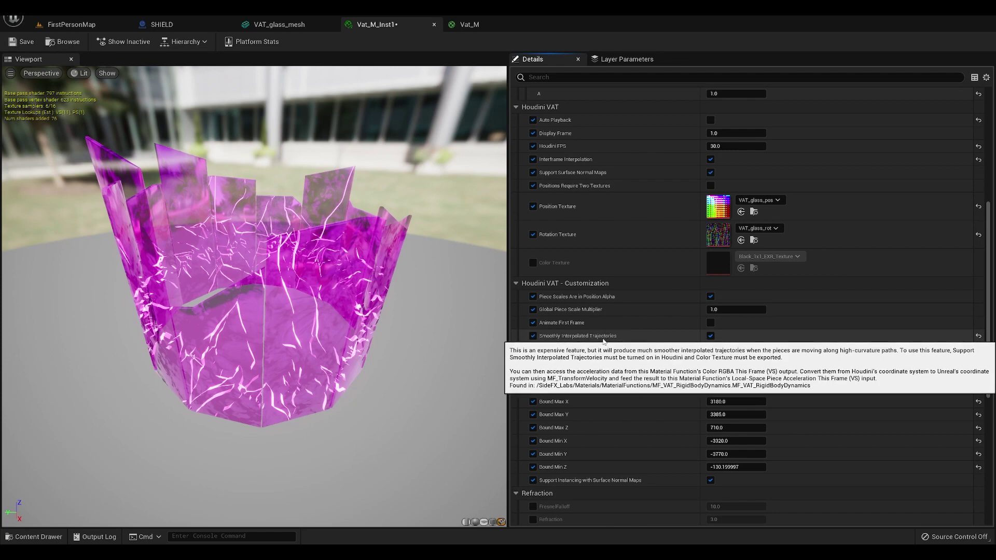
{"action": "scroll", "coordinate": [604, 342], "scroll_direction": "down", "scroll_amount": 5}
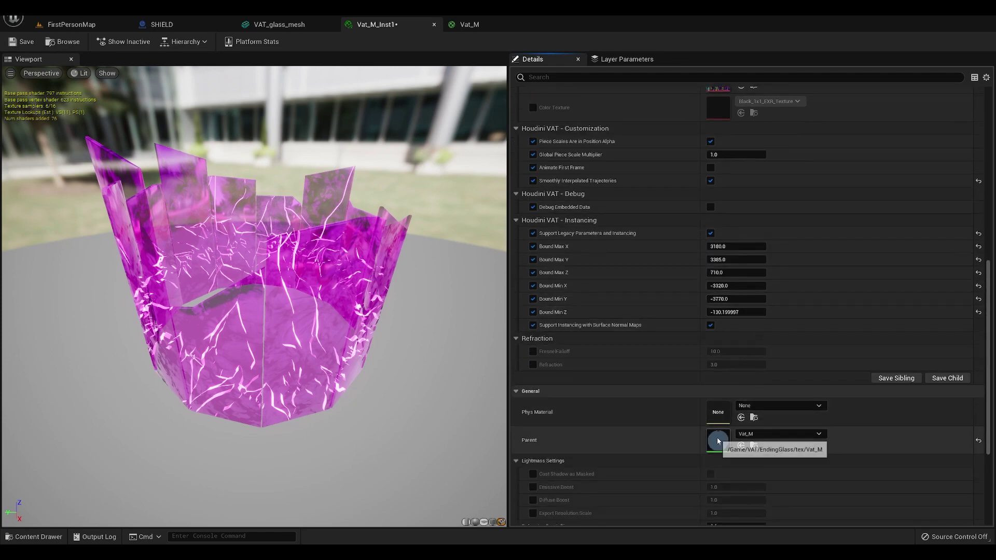
{"action": "double_click", "coordinate": [718, 441]}
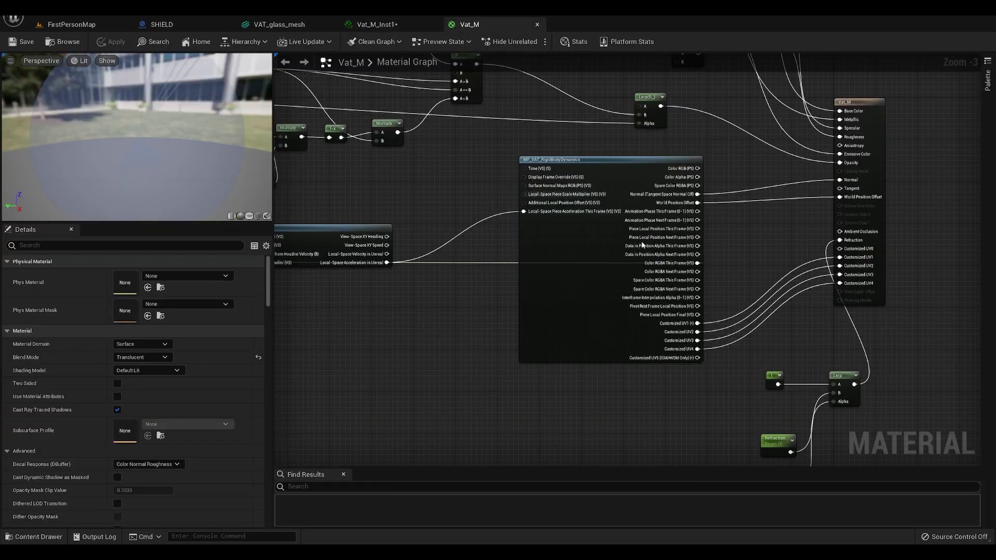
- Examine the MF_VAT_RigidBodyDynamics node's pins and connections in the Vat_M graph, checking them against the parameters of Vat_M_Inst1
{"action": "scroll", "coordinate": [698, 248], "scroll_direction": "up", "scroll_amount": 3}
{"action": "right_click_drag", "start_coordinate": [698, 248], "coordinate": [794, 257]}
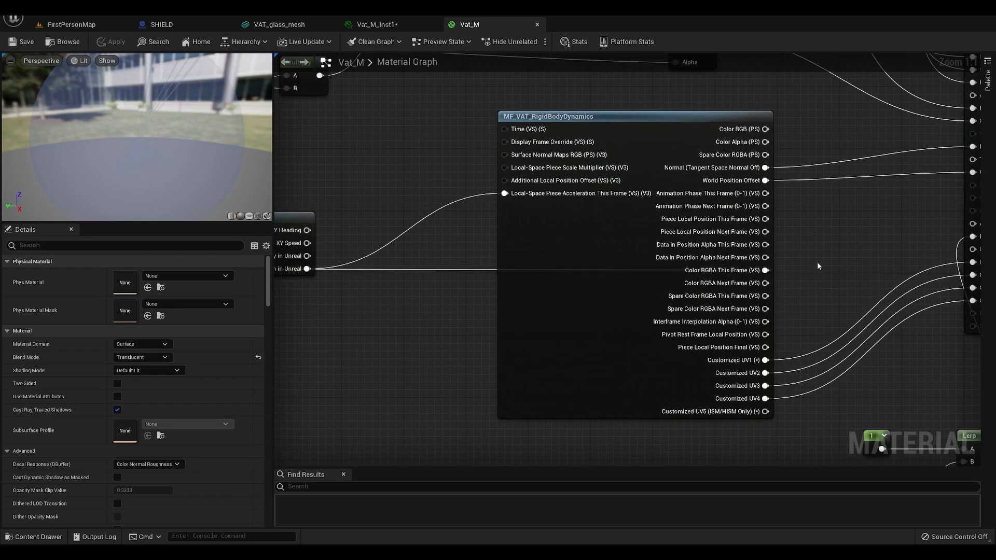
{"action": "mouse_move", "coordinate": [753, 275]}
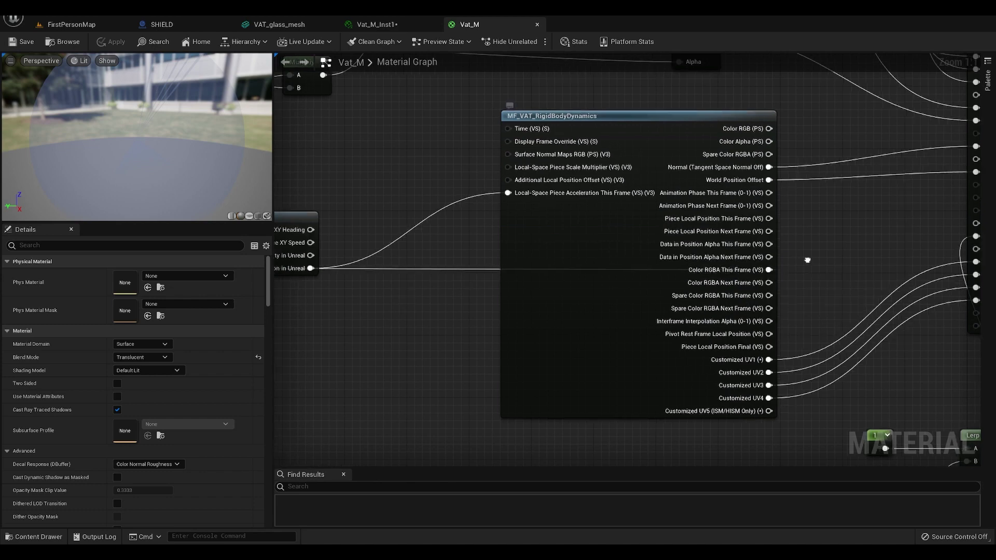
{"action": "right_click_drag", "start_coordinate": [634, 195], "coordinate": [728, 193]}
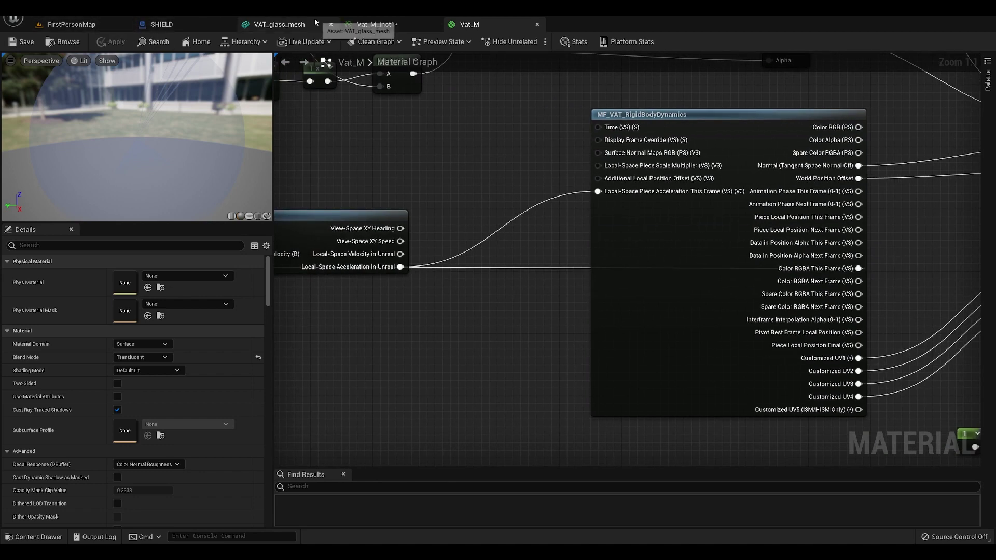
{"action": "left_click", "coordinate": [378, 25]}
{"action": "scroll", "coordinate": [713, 330], "scroll_direction": "up", "scroll_amount": 3}
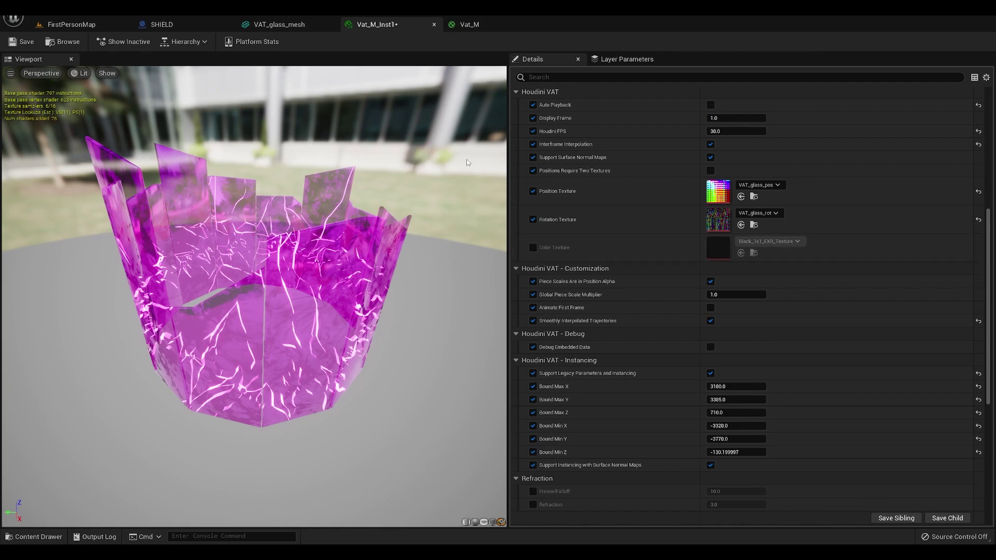
{"action": "left_click", "coordinate": [461, 29]}
{"action": "right_click_drag", "start_coordinate": [567, 279], "coordinate": [500, 397]}
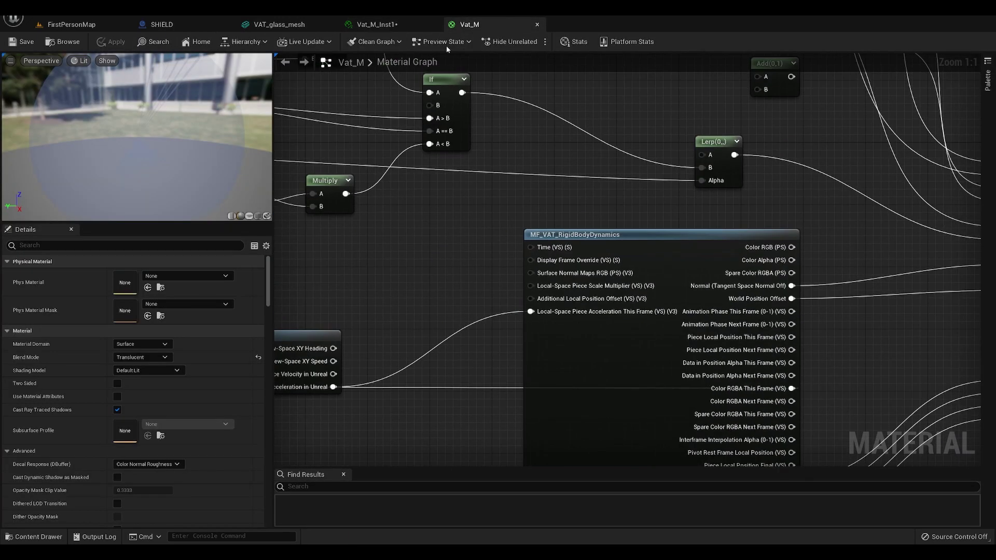
- Enable the Color Texture parameter override in Vat_M_Inst1, and check the MF_TransformVelocity node in Vat_M
{"action": "left_click", "coordinate": [382, 24]}
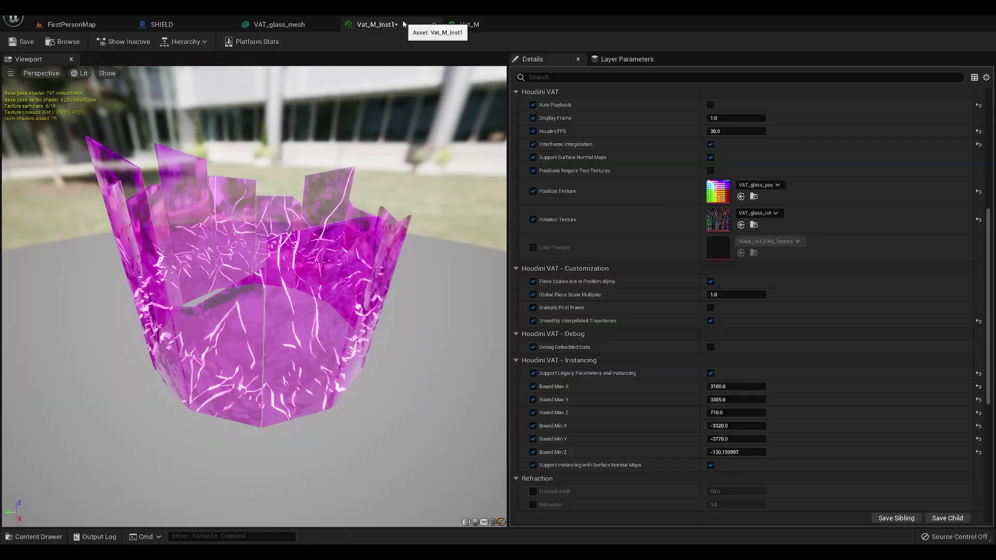
{"action": "left_click", "coordinate": [533, 248]}
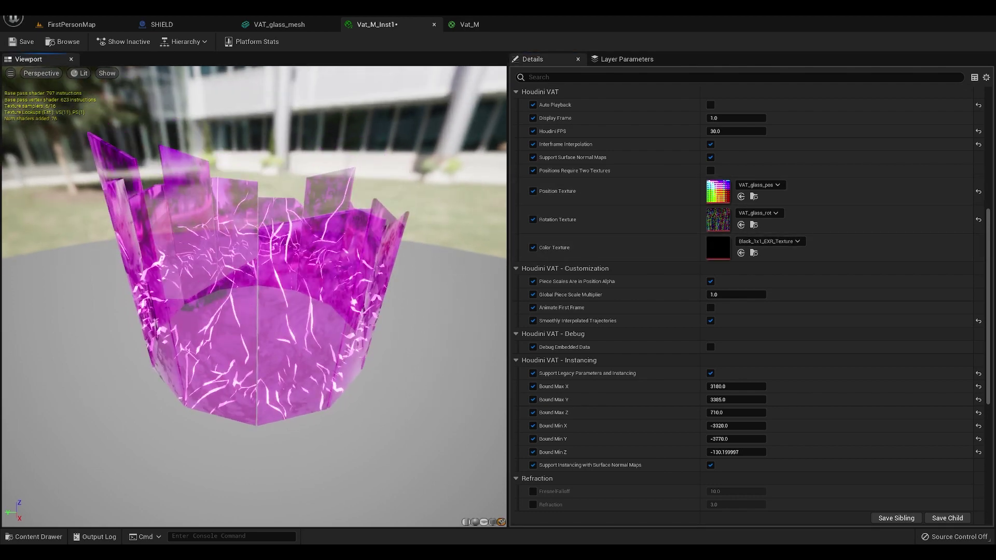
{"action": "mouse_move", "coordinate": [329, 277]}
{"action": "left_mouse_down"}
{"action": "mouse_move", "coordinate": [332, 244]}
{"action": "mouse_move", "coordinate": [329, 277]}
{"action": "left_mouse_up"}
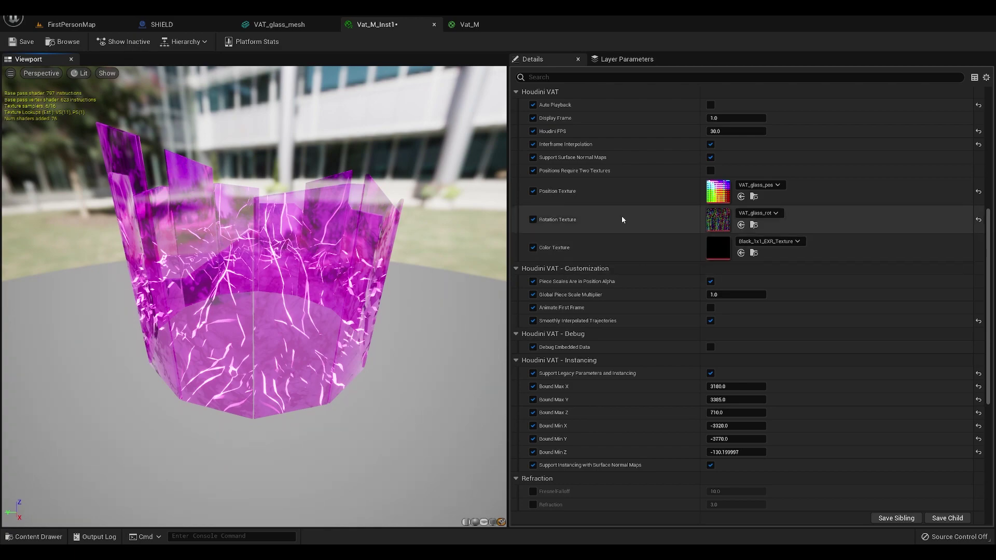
{"action": "left_click", "coordinate": [470, 24]}
{"action": "scroll", "coordinate": [449, 282], "scroll_direction": "up", "scroll_amount": 4}
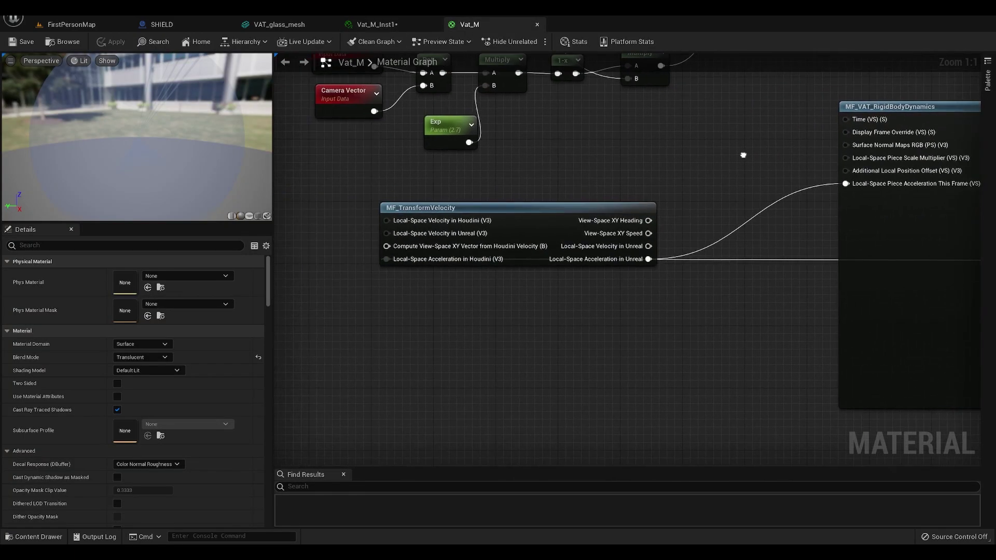
{"action": "left_click", "coordinate": [394, 25]}
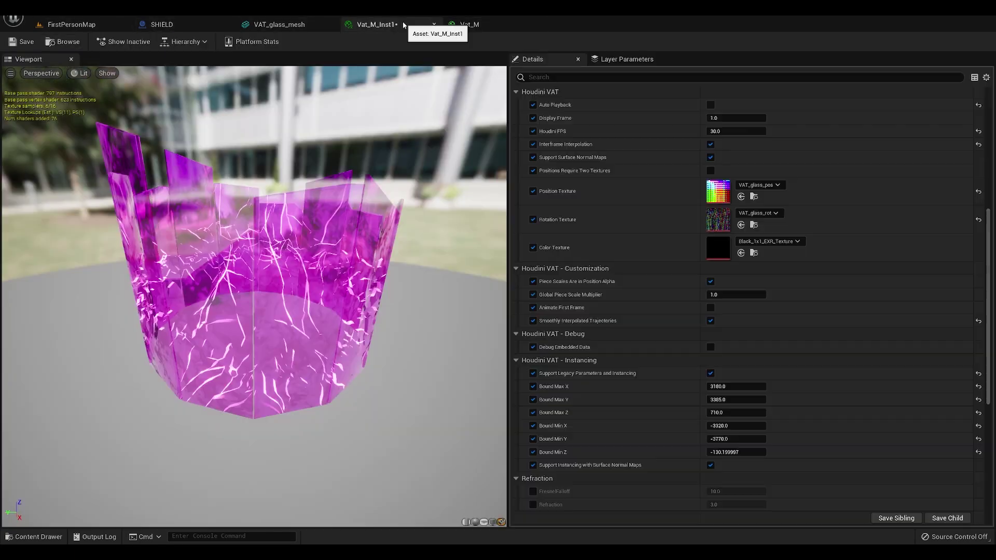
- Open the VAT_glass_col texture from the VAT/EndingGlass/tex folder and dock its editor beside the other open assets
{"action": "left_click", "coordinate": [72, 24]}
{"action": "scroll", "coordinate": [421, 443], "scroll_direction": "down", "scroll_amount": 10}
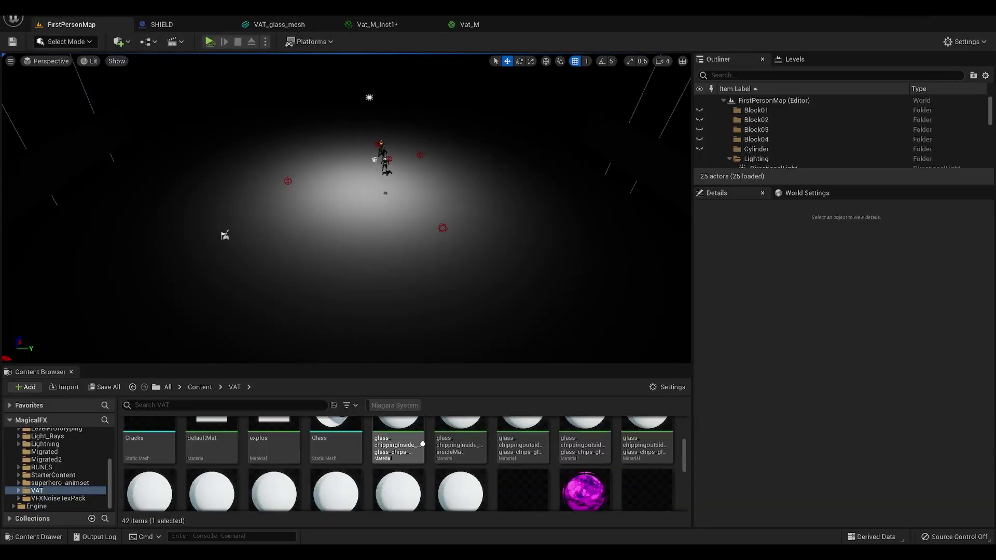
{"action": "scroll", "coordinate": [422, 443], "scroll_direction": "up", "scroll_amount": 10}
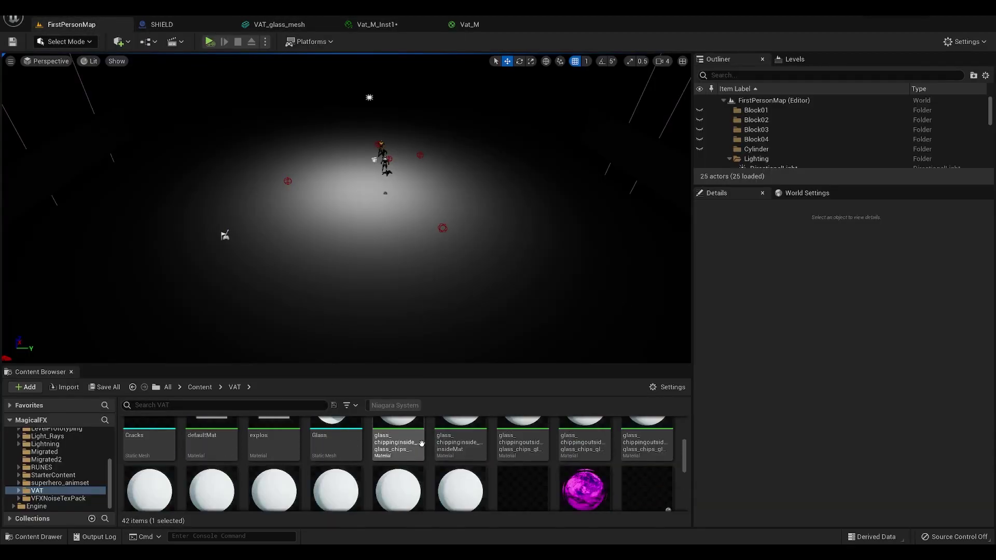
{"action": "left_click", "coordinate": [464, 26]}
{"action": "left_click", "coordinate": [377, 24]}
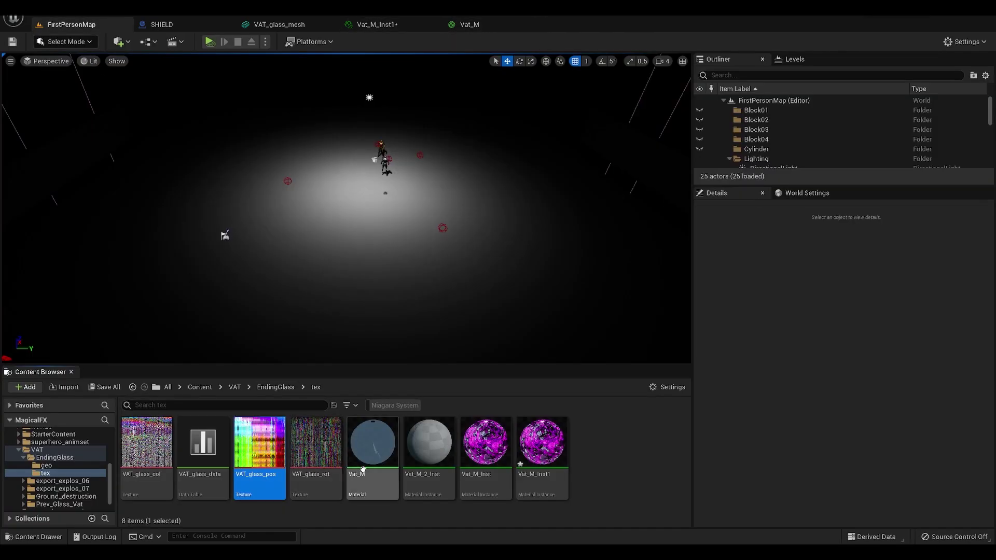
{"action": "double_click", "coordinate": [147, 444]}
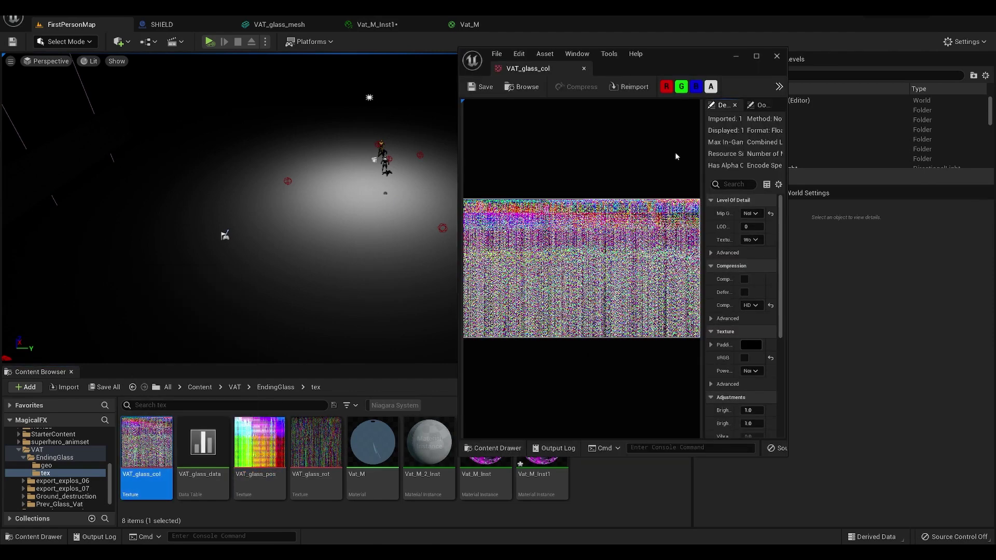
{"action": "left_click_drag", "start_coordinate": [574, 68], "coordinate": [578, 29]}
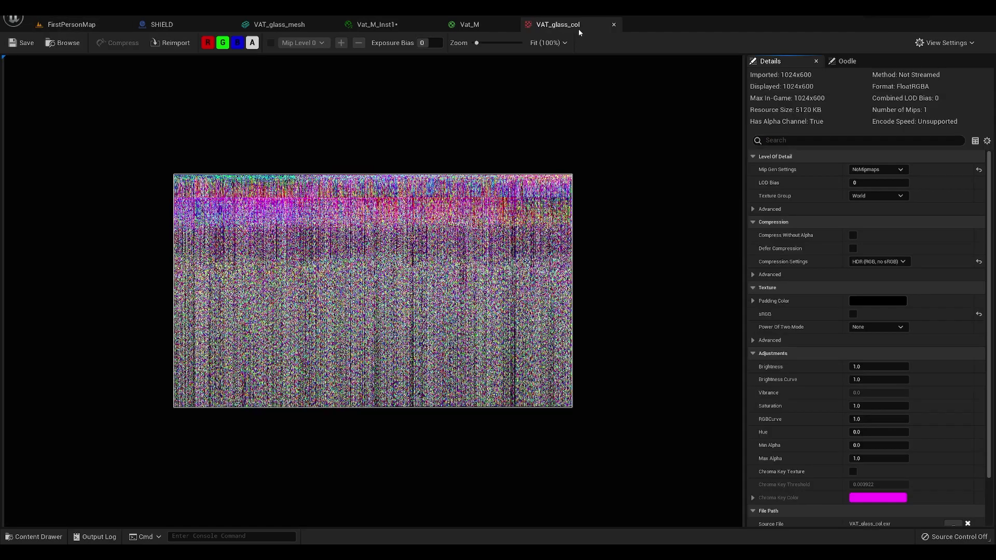
- Read the description of Smoothly Interpolated Trajectories in Vat_M_Inst1 and of the Color RGBA This Frame output in Vat_M
{"action": "left_click", "coordinate": [462, 26]}
{"action": "left_click", "coordinate": [403, 26]}
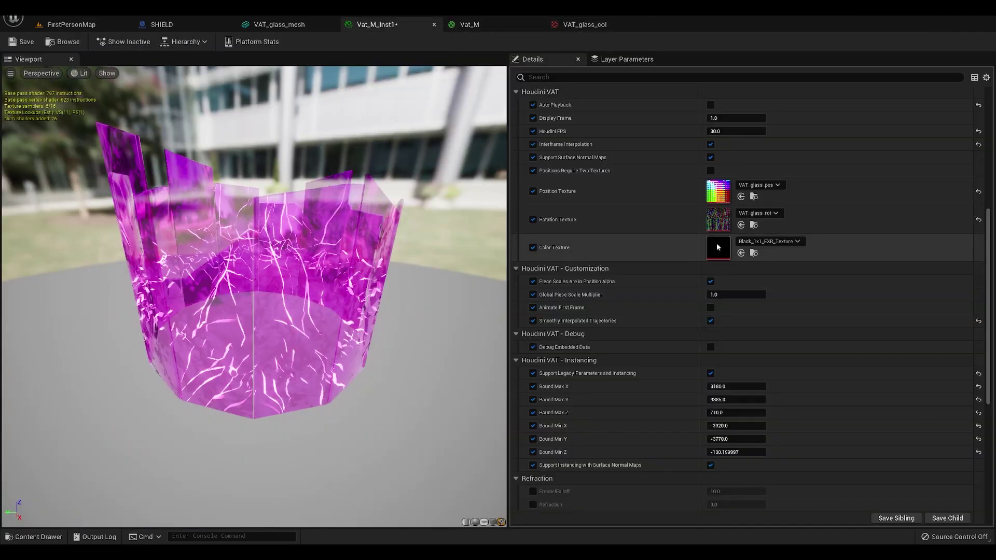
{"action": "mouse_move", "coordinate": [560, 325]}
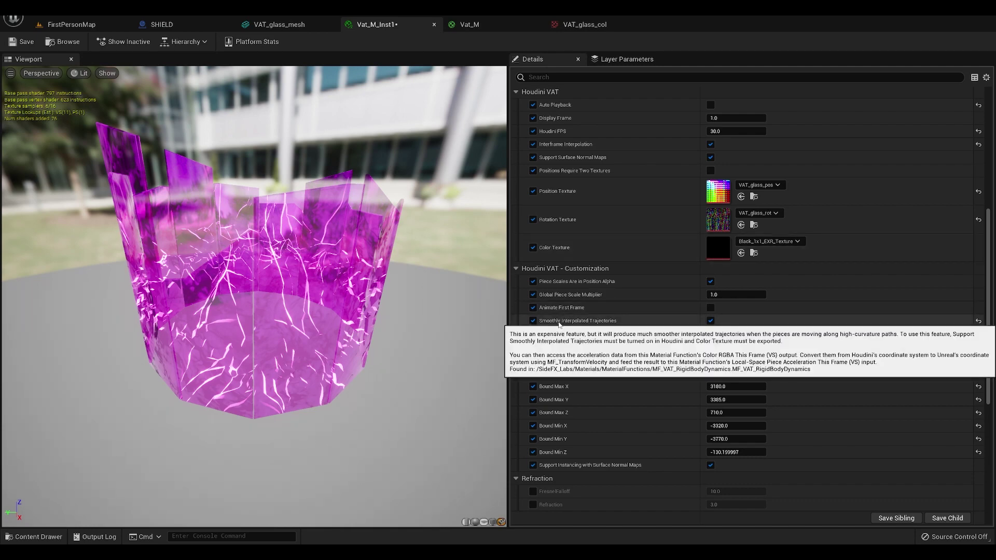
{"action": "left_click", "coordinate": [497, 30]}
{"action": "scroll", "coordinate": [674, 259], "scroll_direction": "up", "scroll_amount": 5}
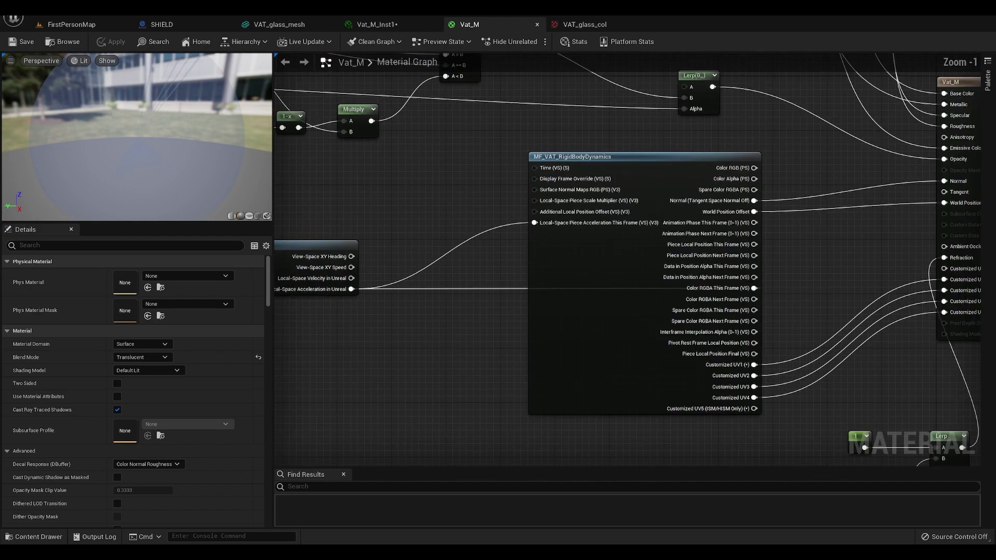
{"action": "right_click_drag", "start_coordinate": [747, 296], "coordinate": [843, 278]}
{"action": "mouse_move", "coordinate": [843, 278]}
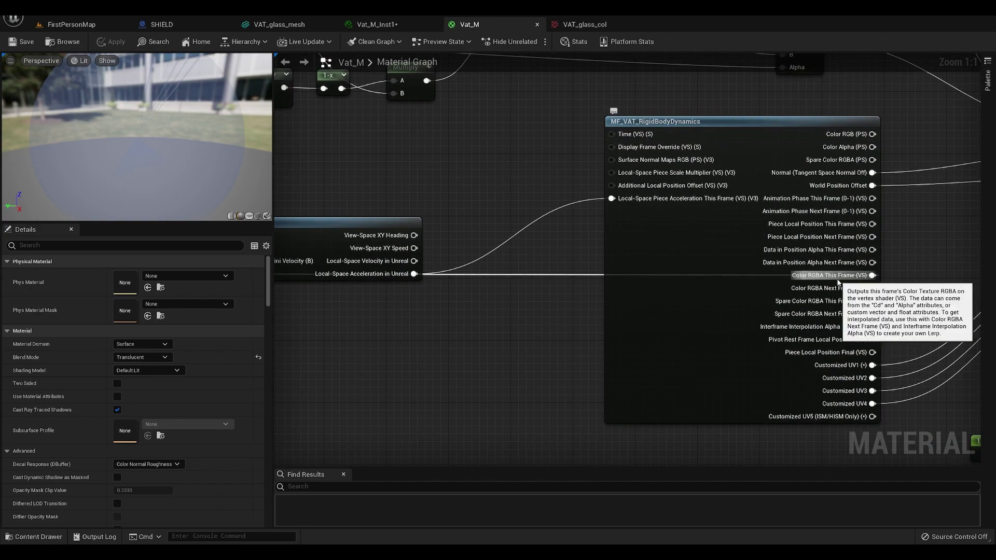
- Move the MF_TransformVelocity node lower in the Vat_M graph so its connections to MF_VAT_RigidBodyDynamics can be followed
{"action": "right_click_drag", "start_coordinate": [410, 310], "coordinate": [705, 301]}
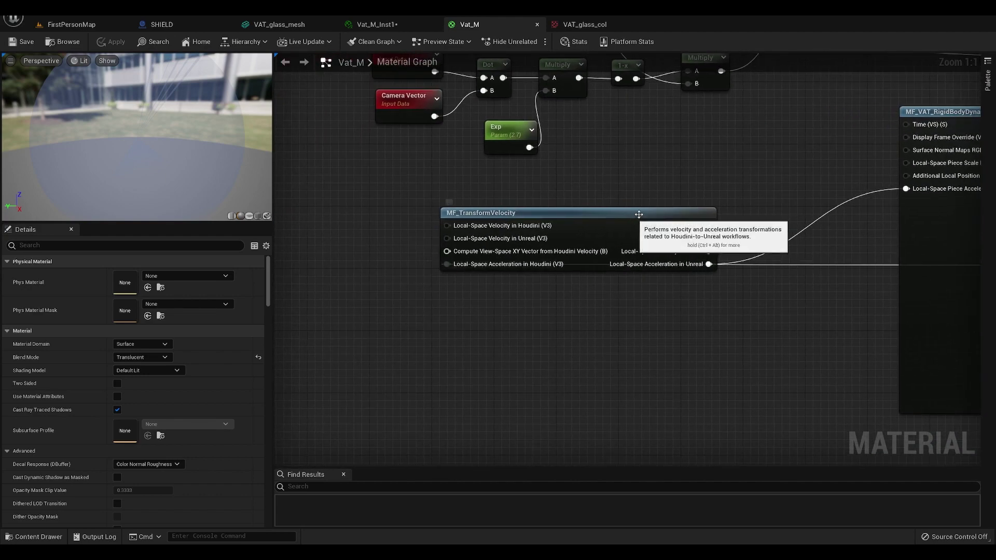
{"action": "left_click_drag", "start_coordinate": [634, 215], "coordinate": [669, 375]}
{"action": "right_click_drag", "start_coordinate": [709, 307], "coordinate": [560, 166]}
{"action": "right_click_drag", "start_coordinate": [403, 363], "coordinate": [545, 361]}
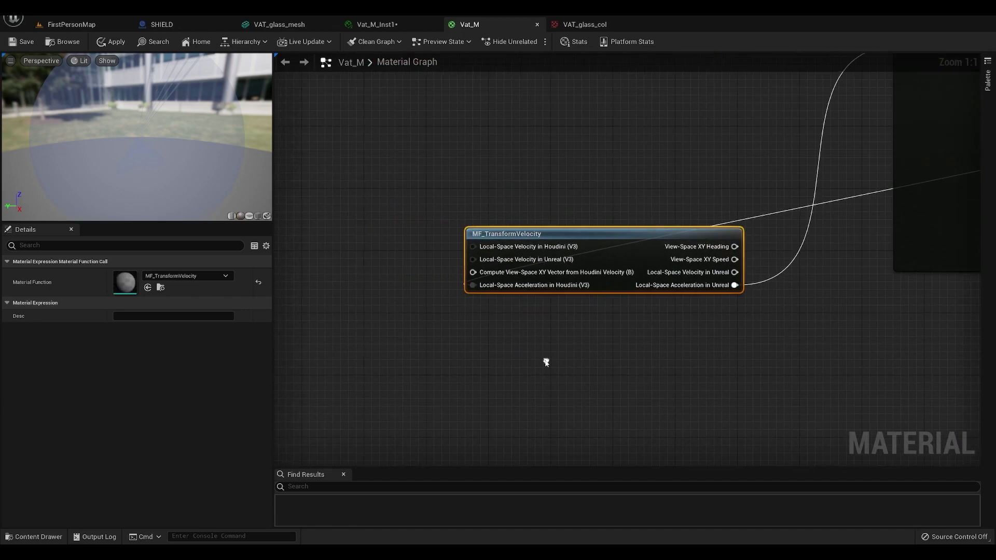
{"action": "right_click_drag", "start_coordinate": [625, 190], "coordinate": [562, 251]}
{"action": "scroll", "coordinate": [630, 225], "scroll_direction": "down", "scroll_amount": 2}
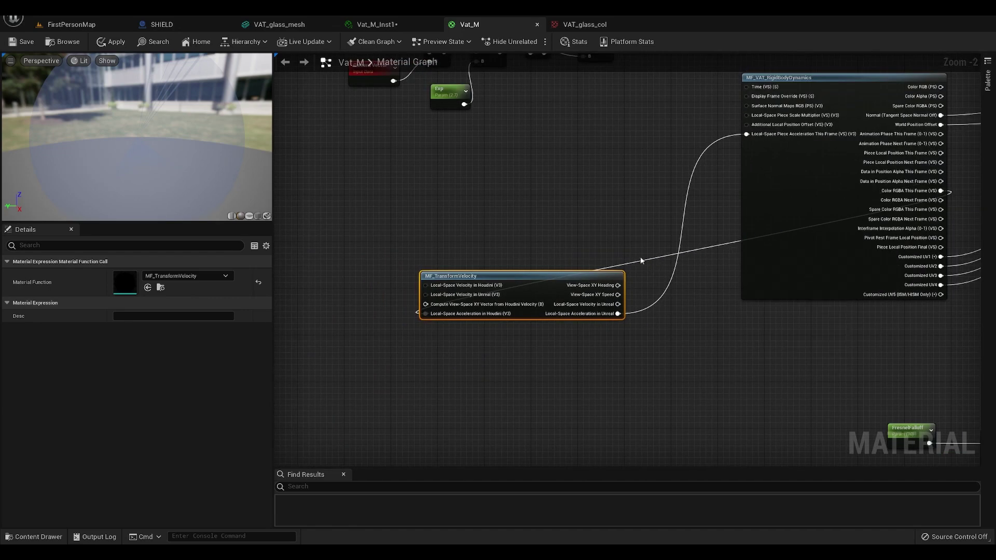
- Trace MF_TransformVelocity's Houdini acceleration input and its Unreal acceleration output to Local-Space Piece Acceleration This Frame
{"action": "scroll", "coordinate": [437, 318], "scroll_direction": "up", "scroll_amount": 2}
{"action": "mouse_move", "coordinate": [477, 318]}
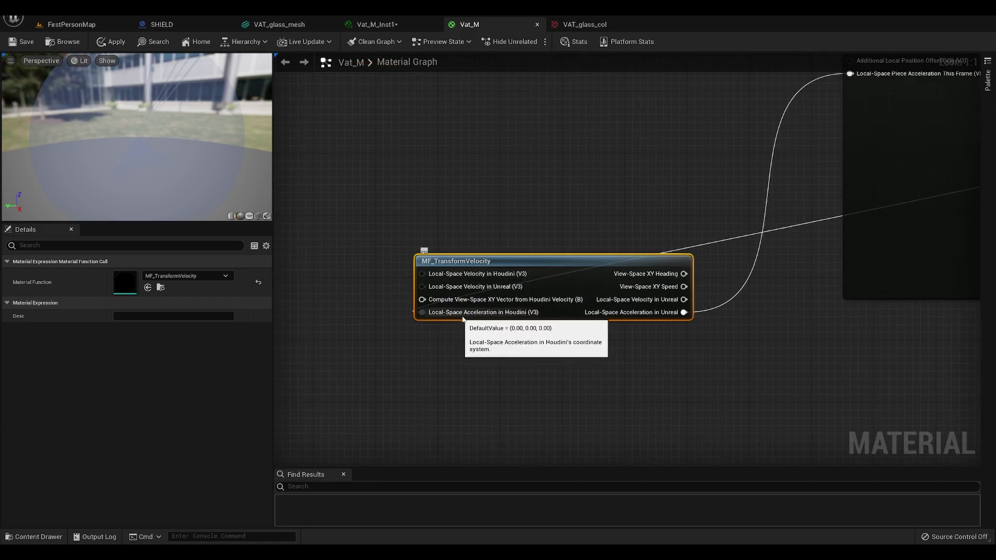
{"action": "right_click_drag", "start_coordinate": [540, 318], "coordinate": [506, 365]}
{"action": "right_click_drag", "start_coordinate": [629, 346], "coordinate": [668, 372]}
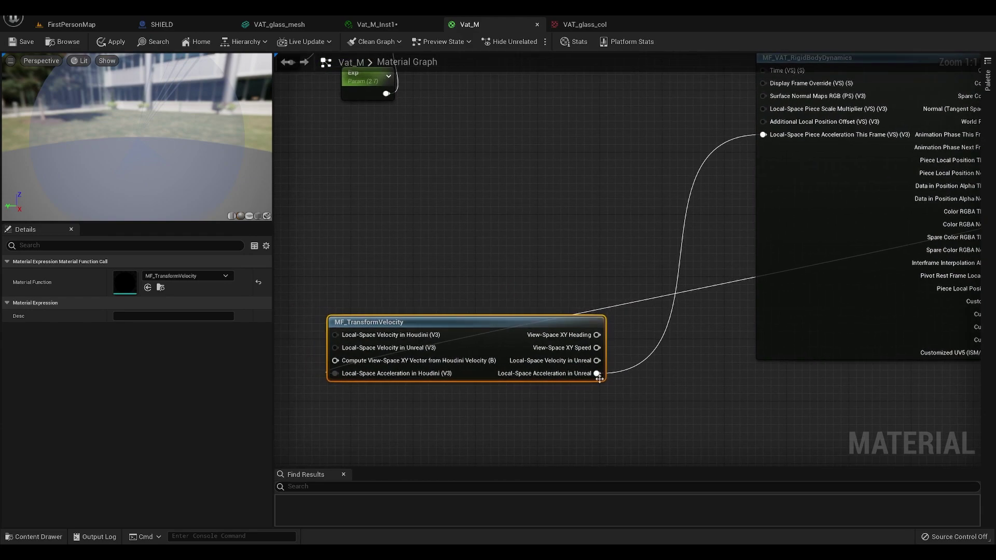
{"action": "right_click_drag", "start_coordinate": [708, 343], "coordinate": [507, 402]}
{"action": "mouse_move", "coordinate": [640, 200]}
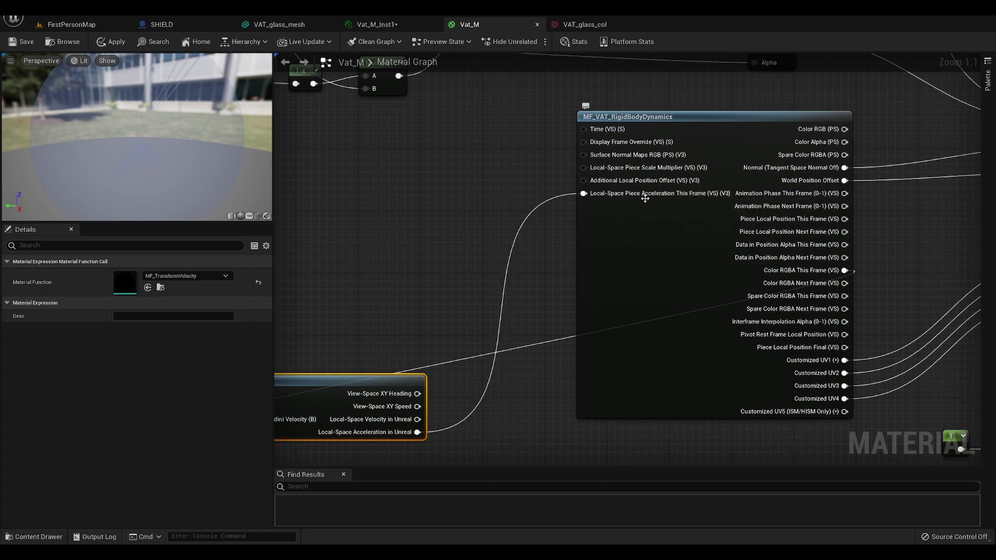
{"action": "scroll", "coordinate": [645, 198], "scroll_direction": "down", "scroll_amount": 1}
{"action": "scroll", "coordinate": [674, 258], "scroll_direction": "down", "scroll_amount": 1}
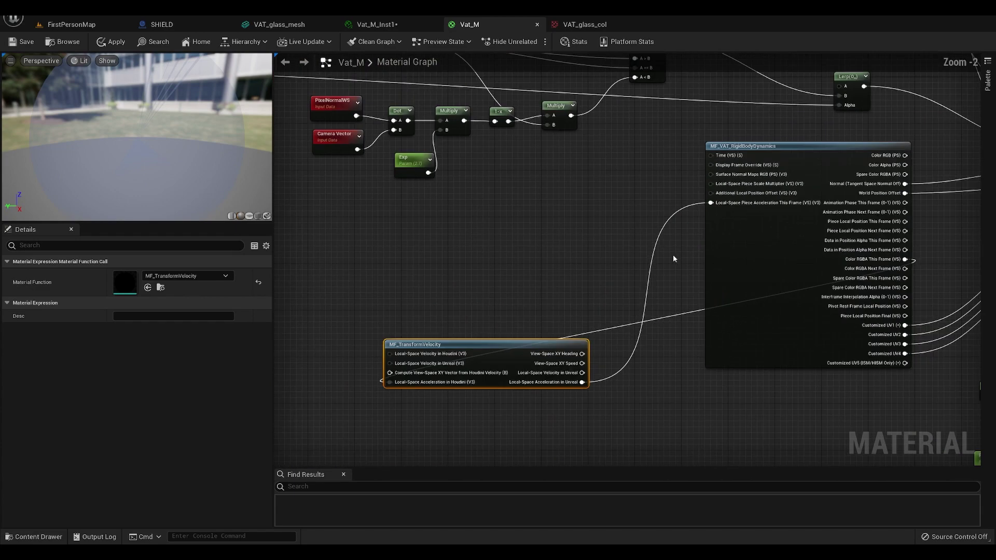
- Reread the Smoothly Interpolated Trajectories description in Vat_M_Inst1 and inspect the fractured glass preview from several angles and distances
{"action": "left_click", "coordinate": [417, 17]}
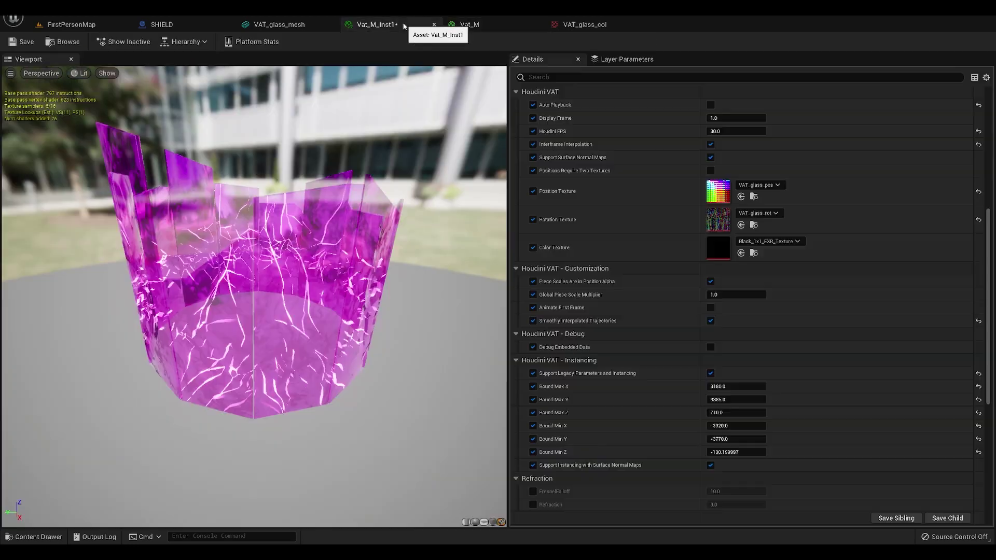
{"action": "mouse_move", "coordinate": [588, 322]}
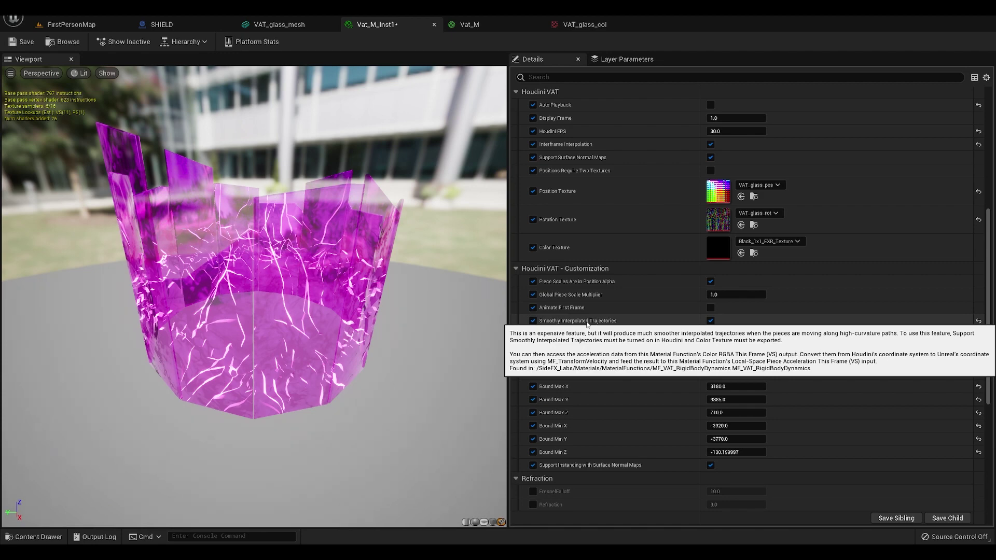
{"action": "left_click_drag", "start_coordinate": [332, 259], "coordinate": [312, 295]}
{"action": "right_click_drag", "start_coordinate": [311, 295], "coordinate": [311, 322]}
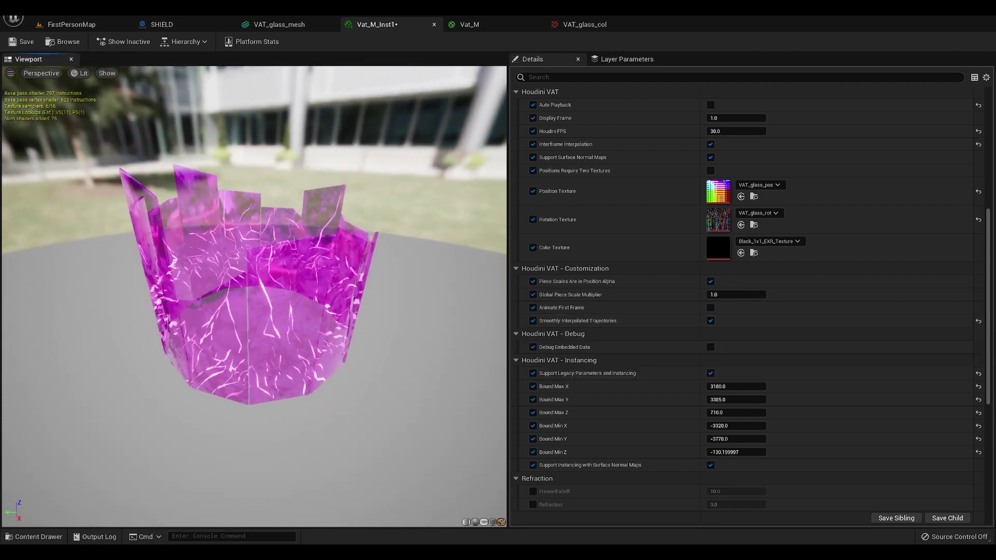
{"action": "right_click_drag", "start_coordinate": [338, 198], "coordinate": [339, 177]}
{"action": "left_click_drag", "start_coordinate": [339, 177], "coordinate": [354, 177]}
{"action": "middle_click_drag", "start_coordinate": [354, 202], "coordinate": [339, 177]}
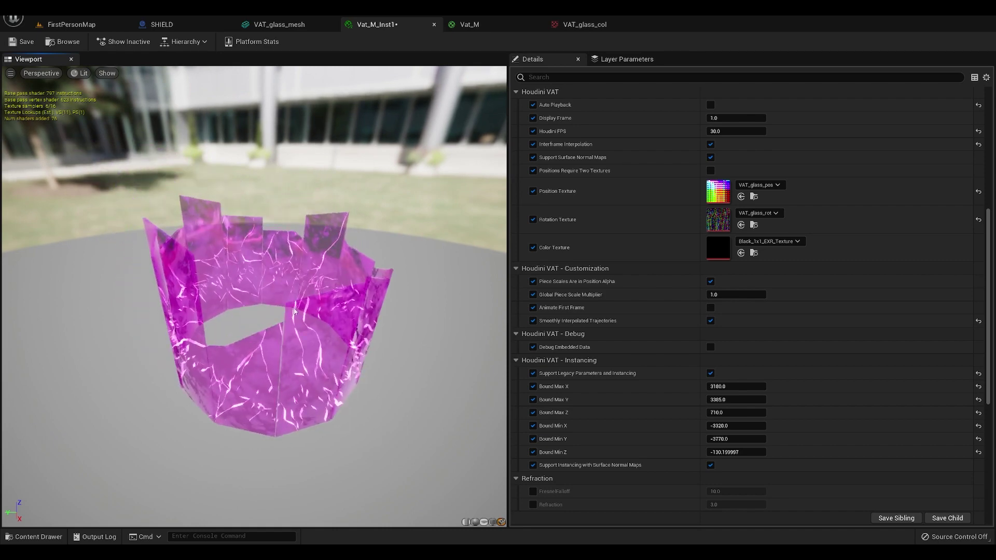
{"action": "left_click_drag", "start_coordinate": [295, 311], "coordinate": [254, 311]}
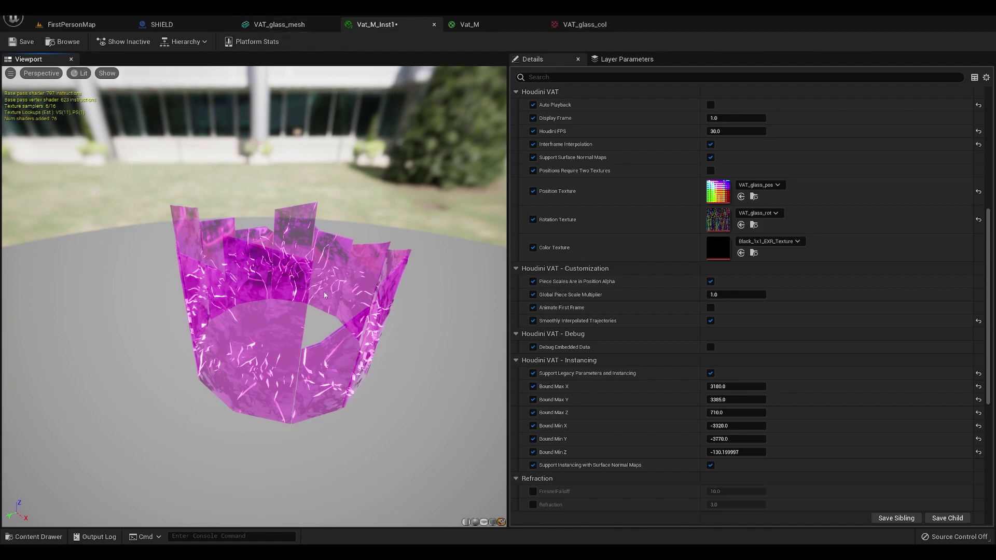
{"action": "left_click_drag", "start_coordinate": [325, 295], "coordinate": [308, 334]}
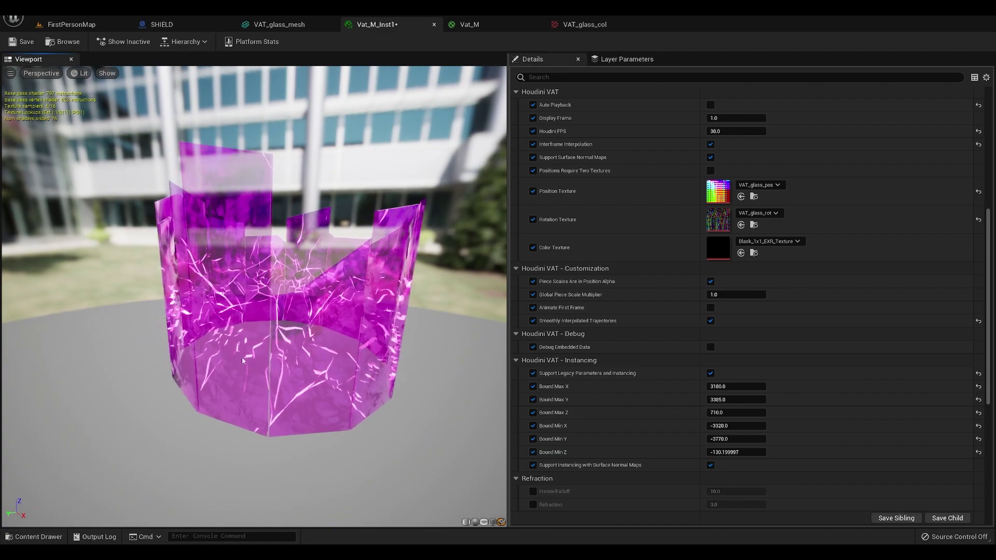
{"action": "scroll", "coordinate": [243, 361], "scroll_direction": "up", "scroll_amount": 2}
{"action": "mouse_move", "coordinate": [242, 361]}
{"action": "left_mouse_down"}
{"action": "mouse_move", "coordinate": [306, 348]}
{"action": "mouse_move", "coordinate": [249, 340]}
{"action": "mouse_move", "coordinate": [265, 345]}
{"action": "mouse_move", "coordinate": [234, 348]}
{"action": "left_mouse_up"}
{"action": "scroll", "coordinate": [269, 353], "scroll_direction": "up", "scroll_amount": 2}
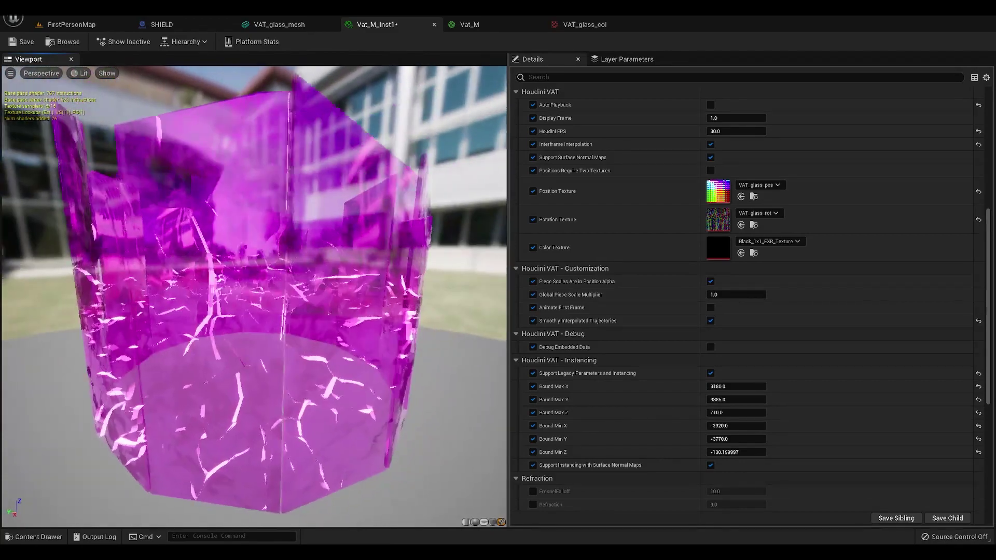
{"action": "scroll", "coordinate": [239, 311], "scroll_direction": "down", "scroll_amount": 5}
{"action": "mouse_move", "coordinate": [207, 301]}
{"action": "left_mouse_down"}
{"action": "mouse_move", "coordinate": [247, 303]}
{"action": "mouse_move", "coordinate": [210, 305]}
{"action": "left_mouse_up"}
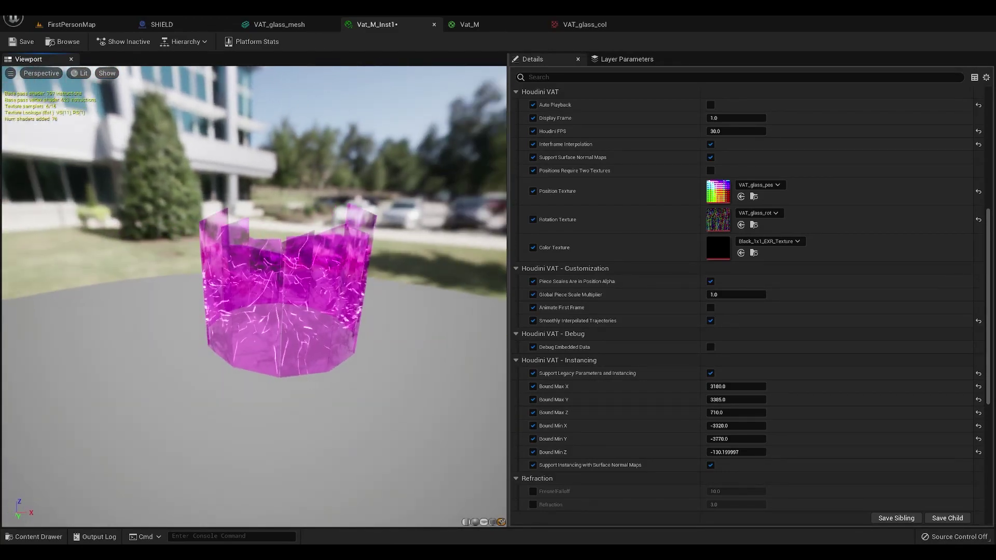
{"action": "left_click_drag", "start_coordinate": [193, 340], "coordinate": [160, 321]}
{"action": "left_click_drag", "start_coordinate": [335, 374], "coordinate": [349, 346]}
{"action": "scroll", "coordinate": [262, 339], "scroll_direction": "up", "scroll_amount": 3}
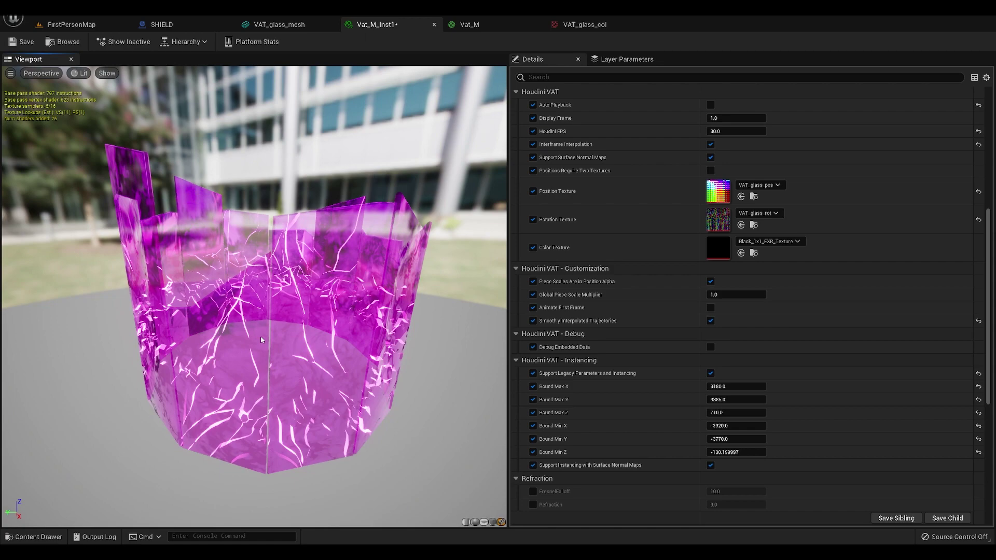
- Glance at the VAT_glass_col texture, then locate and select the chain from PixelNormalWS and Camera Vector to the final Multiply in Vat_M
{"action": "left_click", "coordinate": [576, 26]}
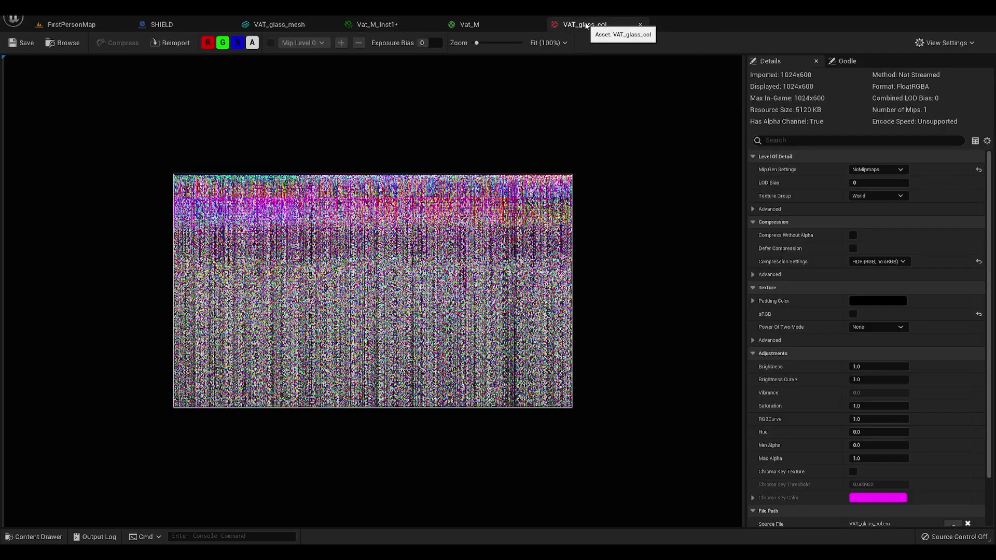
{"action": "left_click", "coordinate": [501, 28]}
{"action": "scroll", "coordinate": [539, 262], "scroll_direction": "down", "scroll_amount": 5}
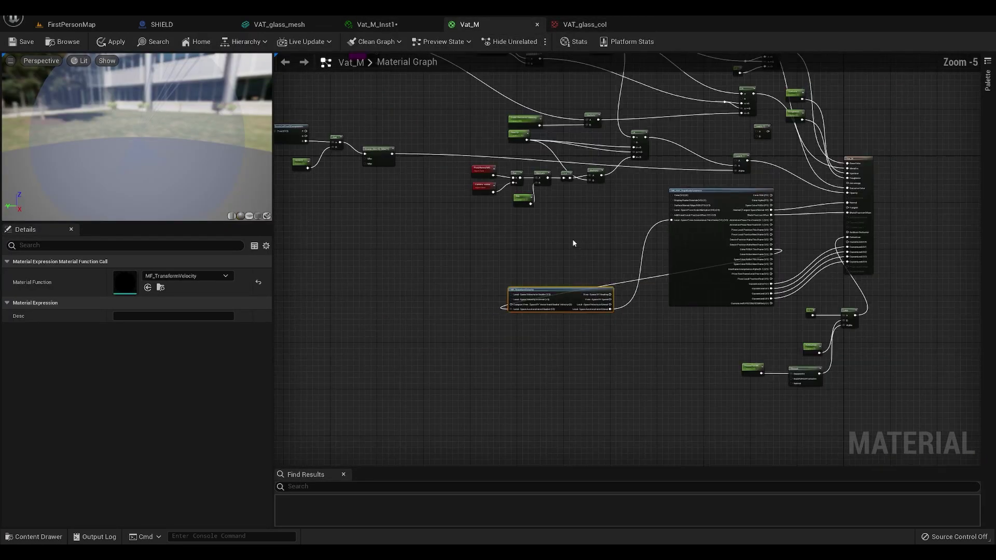
{"action": "scroll", "coordinate": [587, 258], "scroll_direction": "up", "scroll_amount": 6}
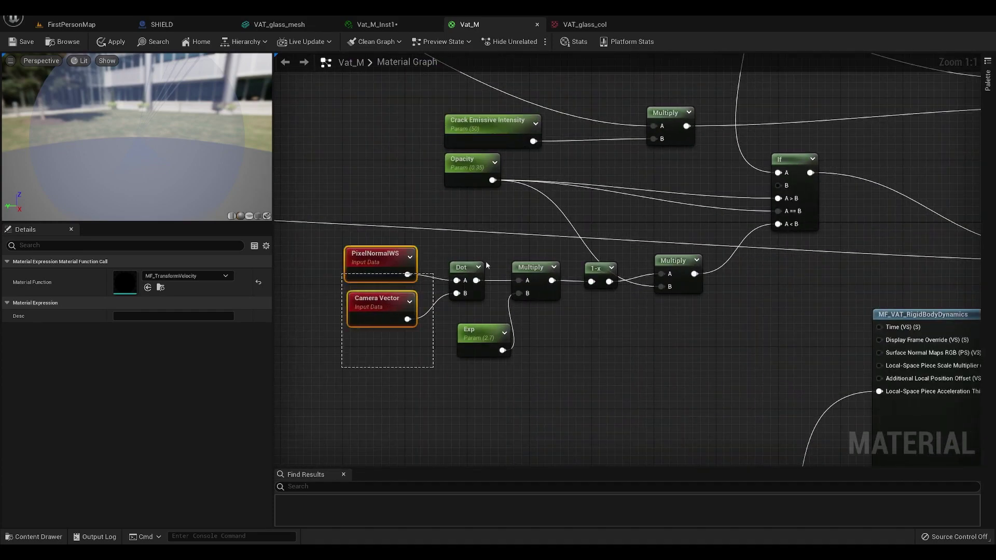
{"action": "left_click_drag", "start_coordinate": [487, 265], "coordinate": [703, 242]}
{"action": "scroll", "coordinate": [645, 350], "scroll_direction": "down", "scroll_amount": 2}
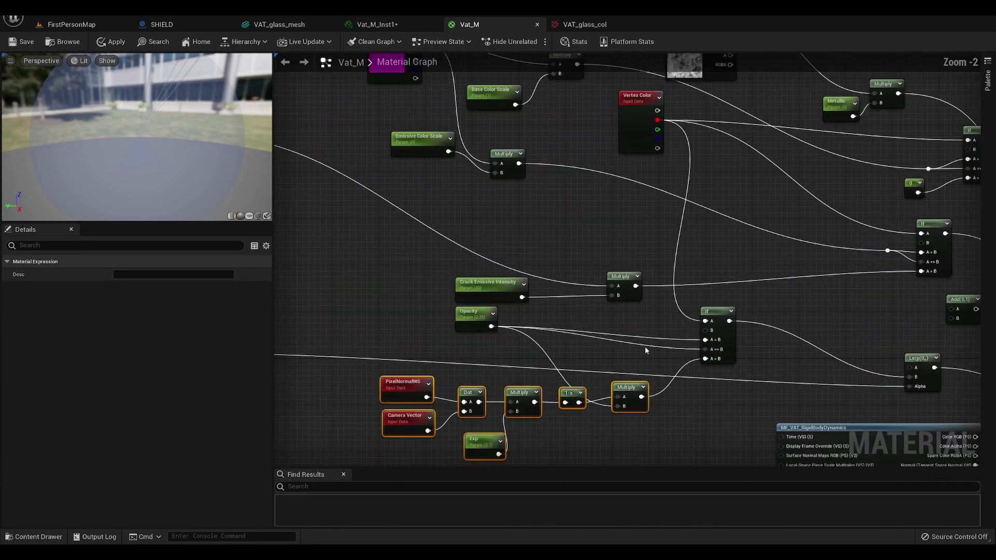
{"action": "right_click_drag", "start_coordinate": [648, 312], "coordinate": [697, 270]}
{"action": "left_click", "coordinate": [590, 413]}
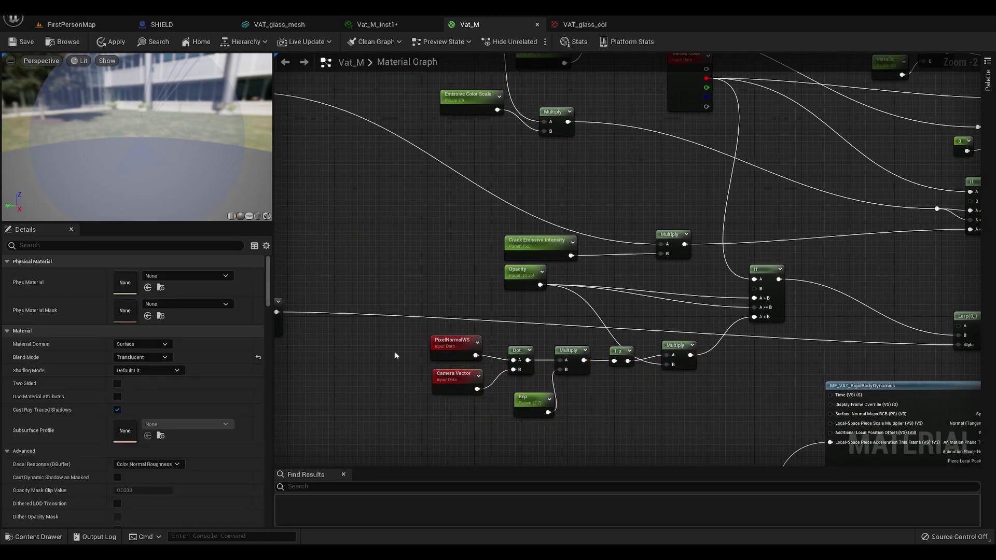
- Inspect the PixelNormalWS and Camera Vector nodes and the Dot node they feed in the Vat_M opacity chain
{"action": "left_click_drag", "start_coordinate": [471, 339], "coordinate": [472, 343]}
{"action": "right_click_drag", "start_coordinate": [404, 397], "coordinate": [407, 353]}
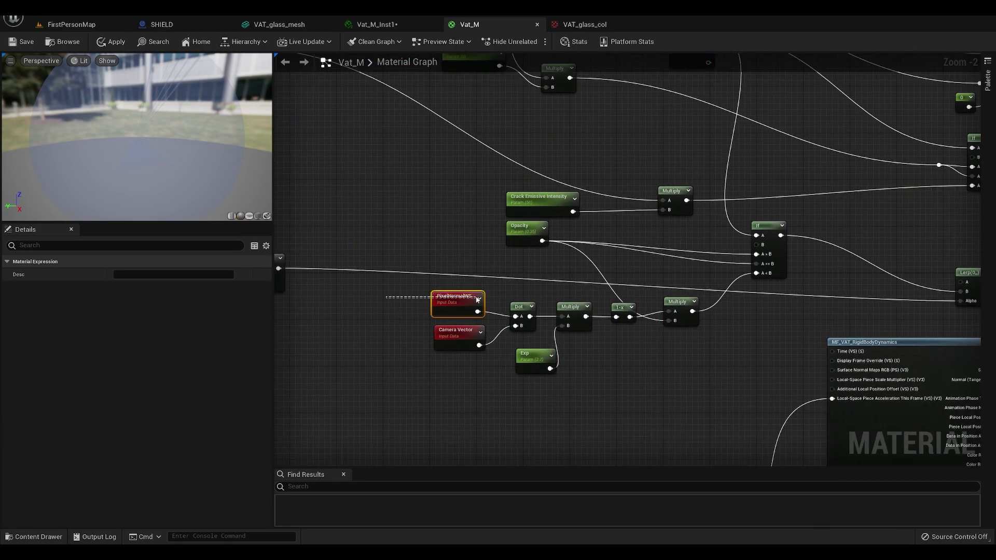
{"action": "left_click_drag", "start_coordinate": [478, 300], "coordinate": [478, 301]}
{"action": "left_click", "coordinate": [461, 326]}
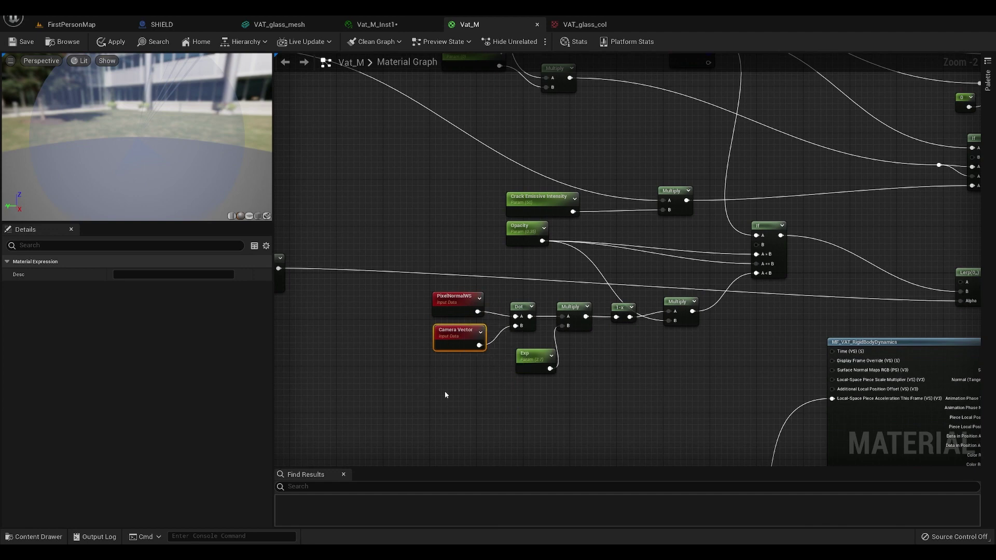
{"action": "left_click_drag", "start_coordinate": [516, 318], "coordinate": [531, 334]}
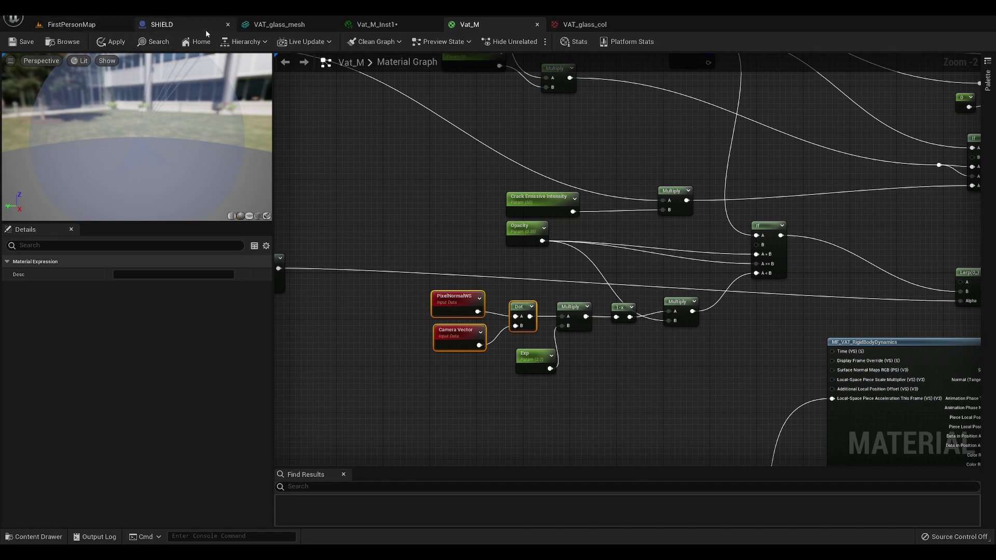
- Examine the glass transparency at different viewing angles in the Vat_M_Inst1 preview, orbiting and moving closer
{"action": "left_click", "coordinate": [394, 24]}
{"action": "left_click_drag", "start_coordinate": [293, 340], "coordinate": [252, 322]}
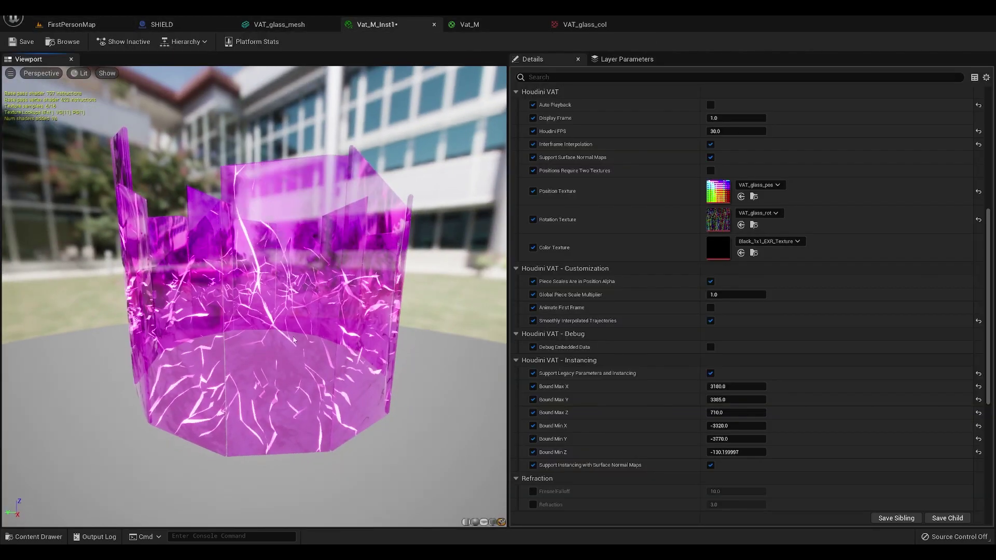
{"action": "scroll", "coordinate": [297, 359], "scroll_direction": "up", "scroll_amount": 3}
{"action": "left_click_drag", "start_coordinate": [297, 359], "coordinate": [241, 384]}
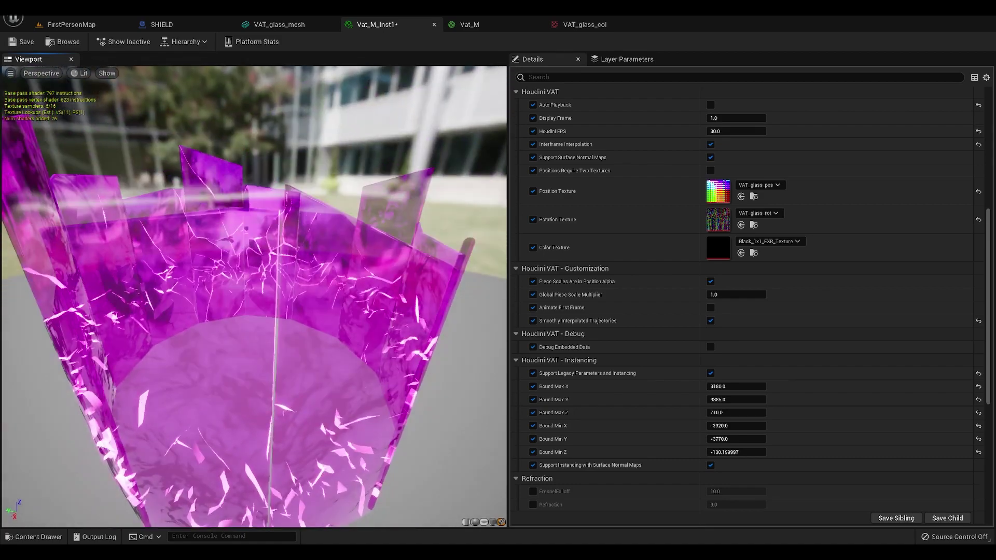
{"action": "left_click_drag", "start_coordinate": [142, 349], "coordinate": [168, 325]}
{"action": "left_click_drag", "start_coordinate": [247, 324], "coordinate": [328, 287]}
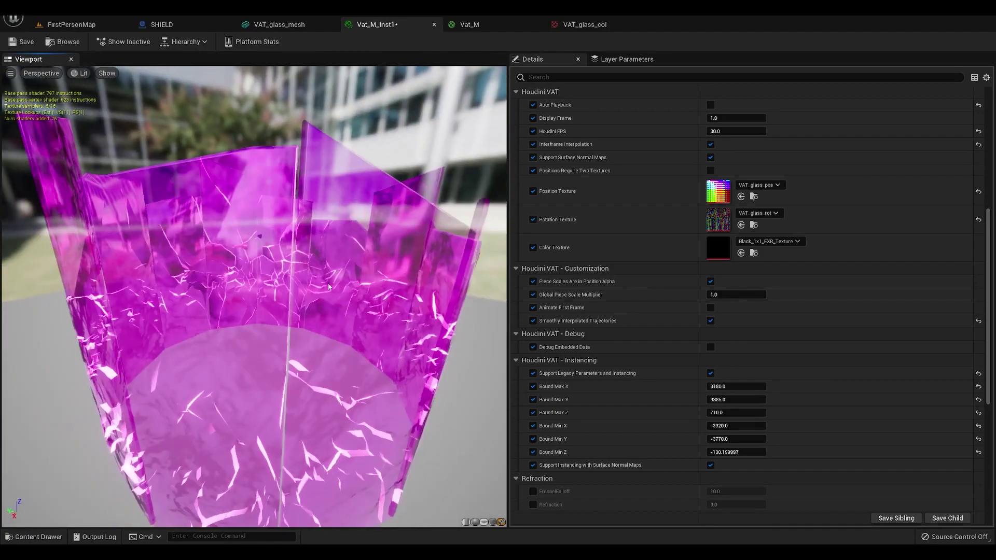
- Return to Vat_M and examine how the Exp and Opacity parameters feed the Multiply and 1-x nodes of the opacity chain
{"action": "left_click", "coordinate": [478, 25]}
{"action": "left_click_drag", "start_coordinate": [697, 373], "coordinate": [443, 306]}
{"action": "right_click", "coordinate": [716, 344]}
{"action": "left_click", "coordinate": [521, 363]}
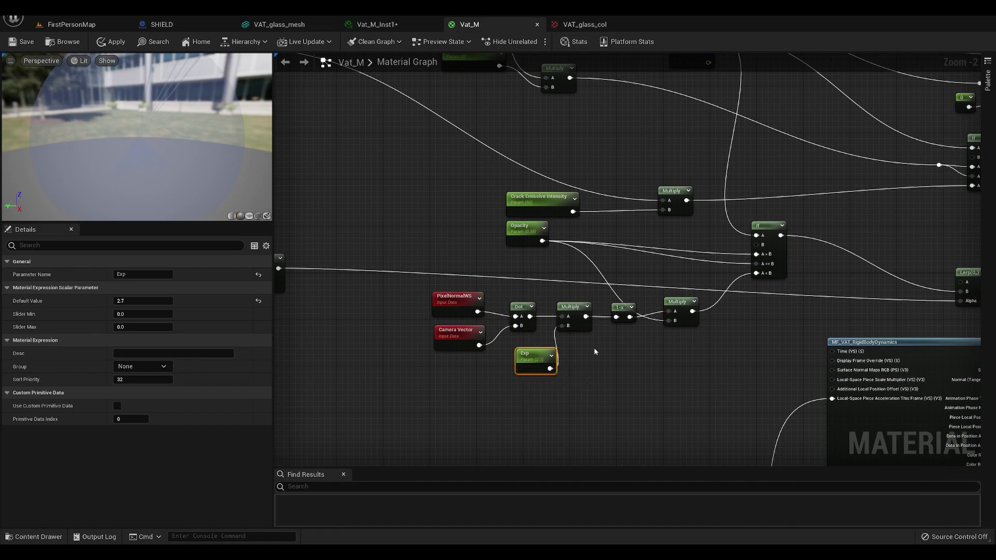
{"action": "right_click_drag", "start_coordinate": [594, 347], "coordinate": [552, 390]}
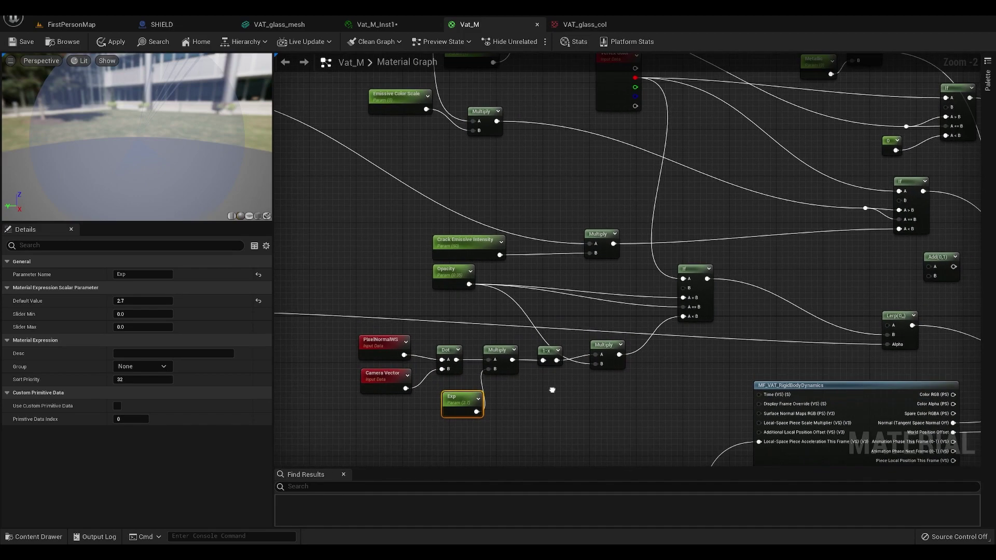
{"action": "scroll", "coordinate": [576, 362], "scroll_direction": "up", "scroll_amount": 2}
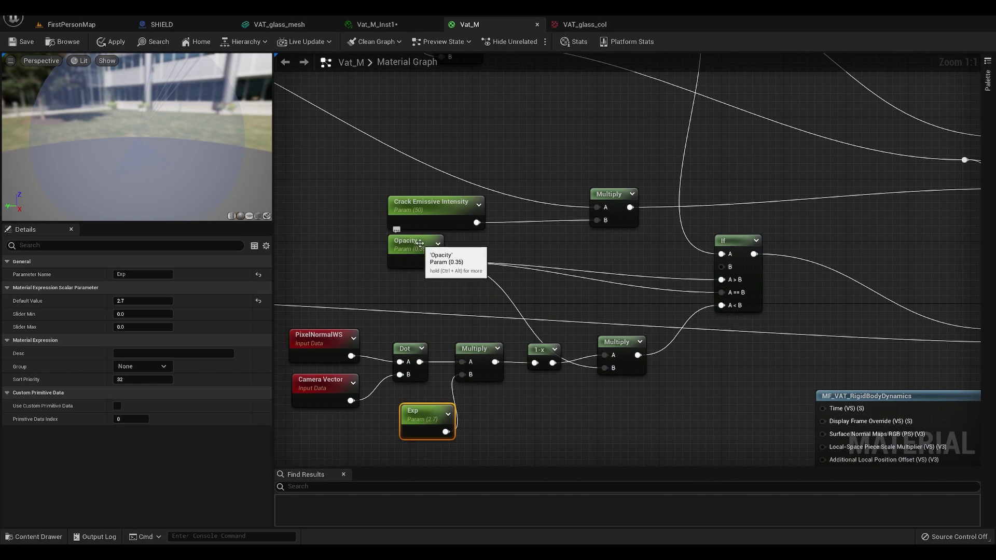
{"action": "scroll", "coordinate": [559, 313], "scroll_direction": "down", "scroll_amount": 4}
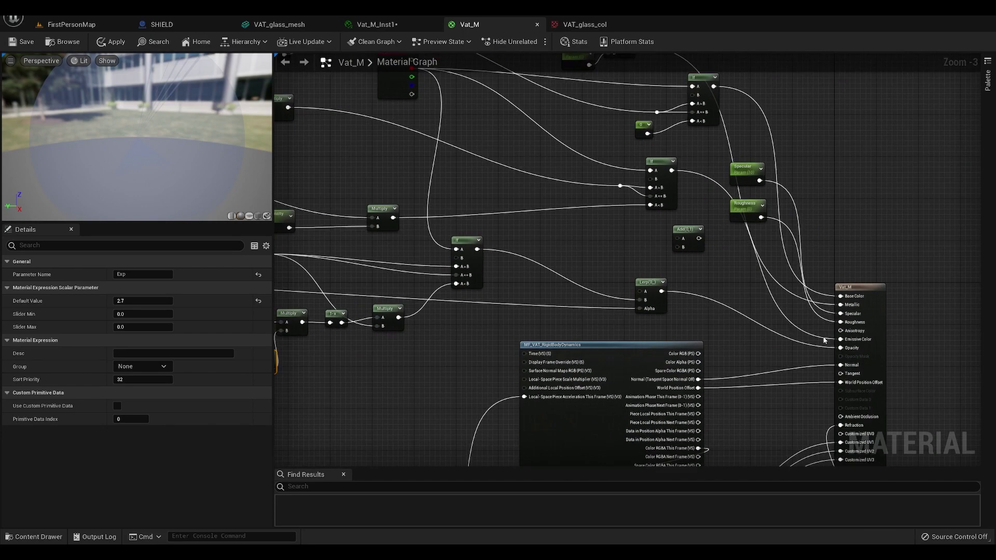
- Select the Vertex Color node in Vat_M and trace its red output to the If nodes
{"action": "right_click_drag", "start_coordinate": [588, 287], "coordinate": [641, 316]}
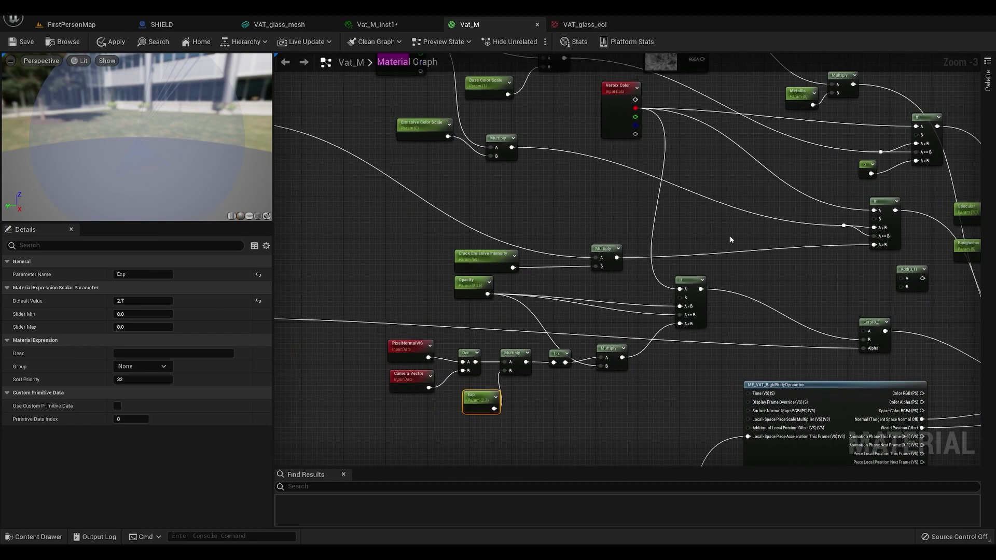
{"action": "right_click_drag", "start_coordinate": [731, 239], "coordinate": [729, 263]}
{"action": "left_click", "coordinate": [617, 142]}
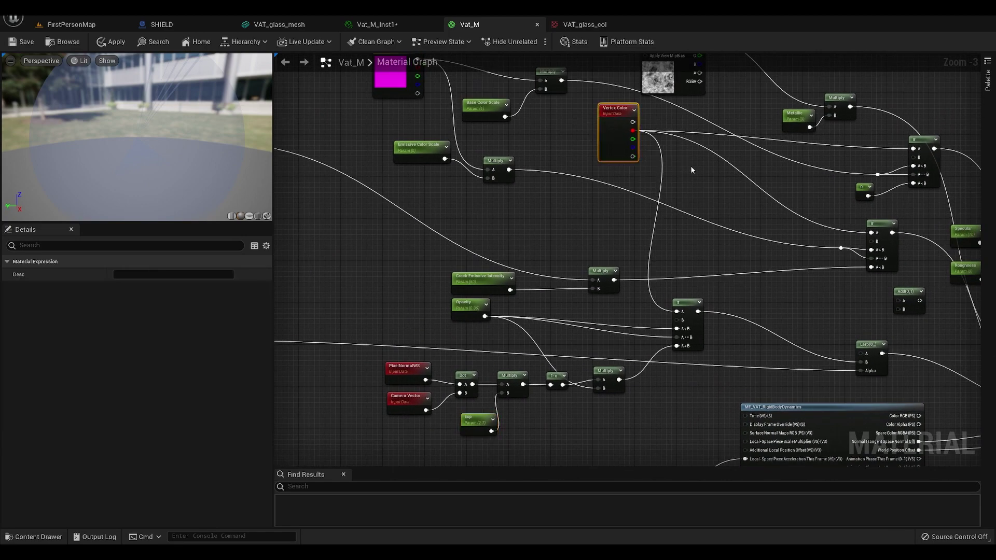
{"action": "scroll", "coordinate": [692, 170], "scroll_direction": "up", "scroll_amount": 4}
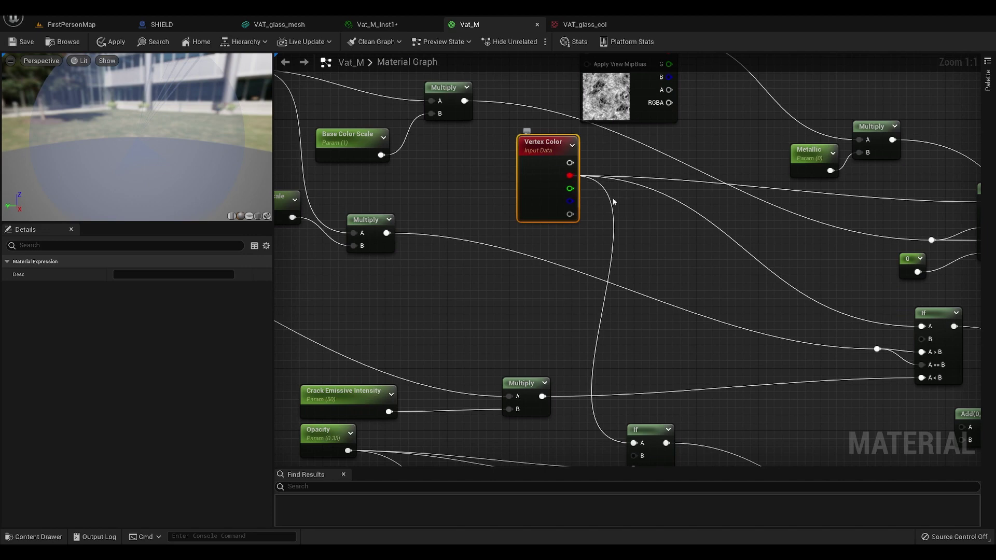
{"action": "right_click_drag", "start_coordinate": [649, 235], "coordinate": [527, 318]}
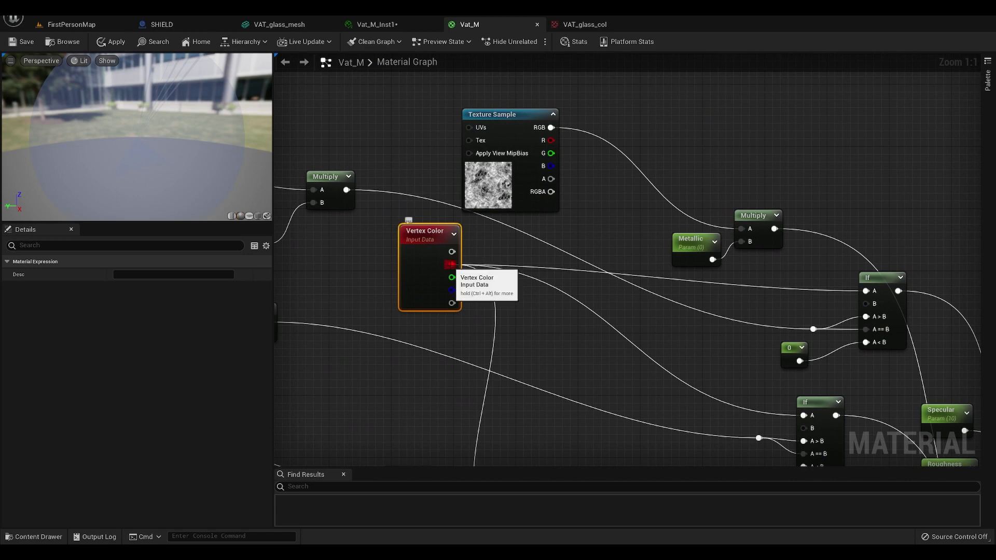
{"action": "scroll", "coordinate": [451, 265], "scroll_direction": "down", "scroll_amount": 1}
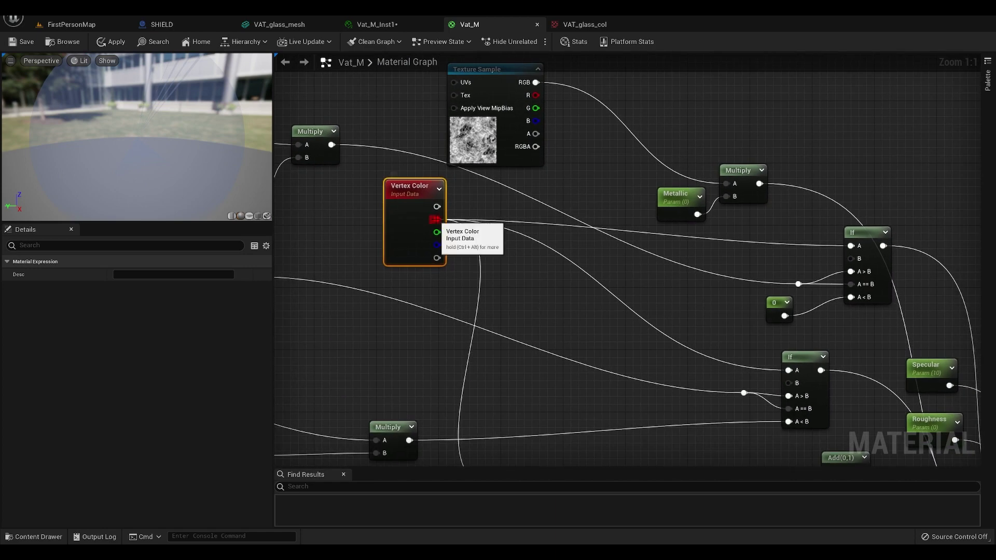
{"action": "scroll", "coordinate": [451, 229], "scroll_direction": "down", "scroll_amount": 1}
- Examine the opacity If node's inputs, following the Opacity parameter and the 1-x and Multiply branch into its comparison outcomes
{"action": "right_click_drag", "start_coordinate": [553, 257], "coordinate": [572, 147]}
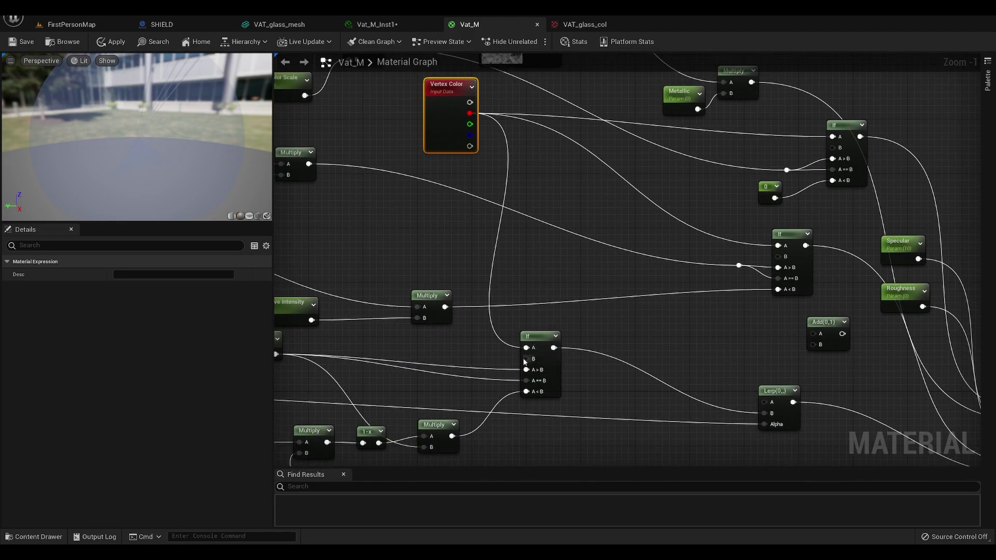
{"action": "right_click_drag", "start_coordinate": [597, 319], "coordinate": [672, 248]}
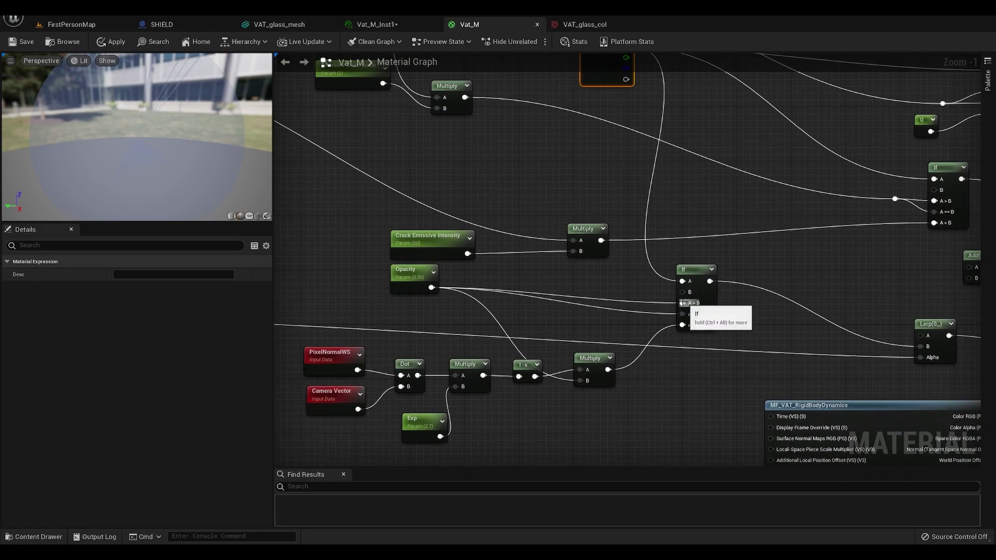
{"action": "right_click_drag", "start_coordinate": [642, 131], "coordinate": [642, 171]}
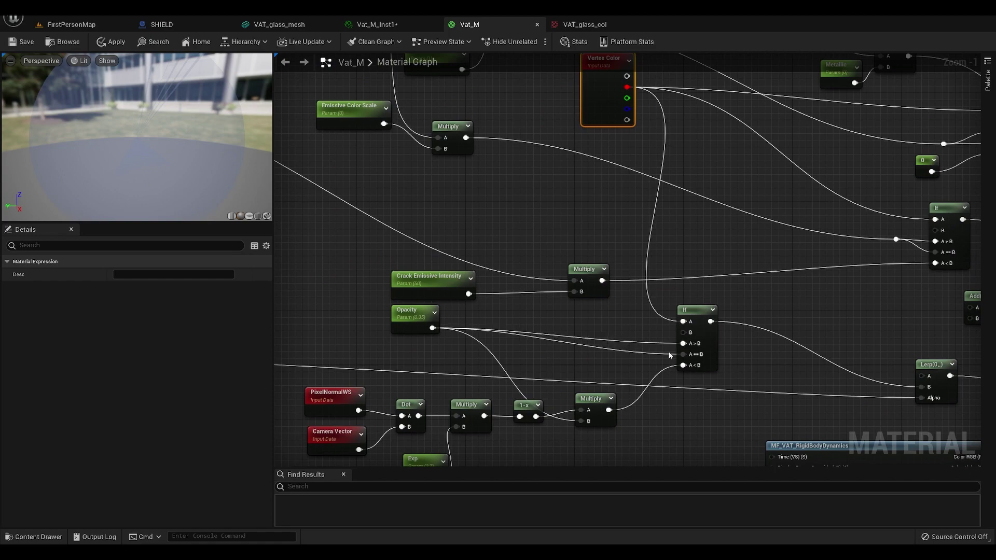
{"action": "right_click_drag", "start_coordinate": [602, 366], "coordinate": [708, 310]}
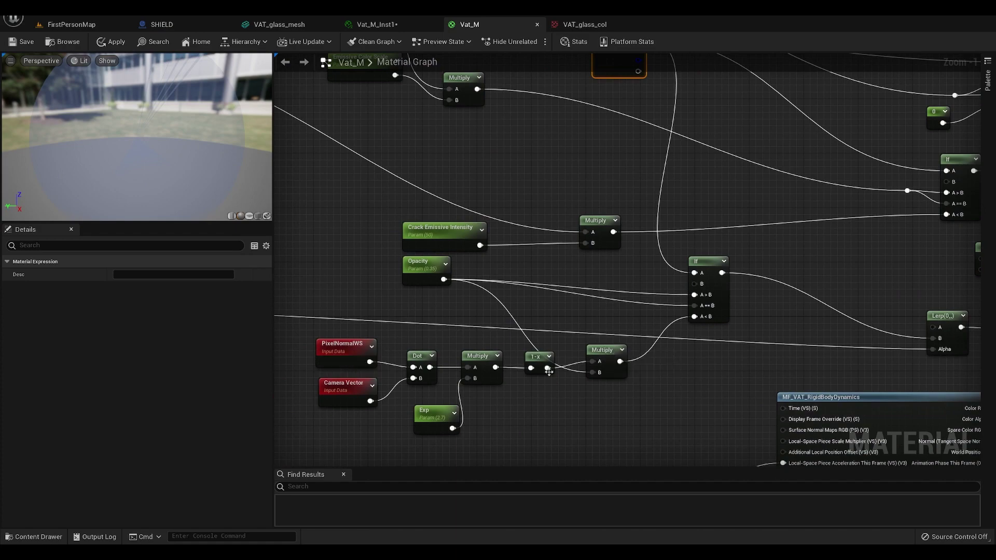
{"action": "right_click_drag", "start_coordinate": [670, 343], "coordinate": [621, 369]}
{"action": "scroll", "coordinate": [621, 369], "scroll_direction": "down", "scroll_amount": 2}
{"action": "right_click_drag", "start_coordinate": [709, 296], "coordinate": [681, 394]}
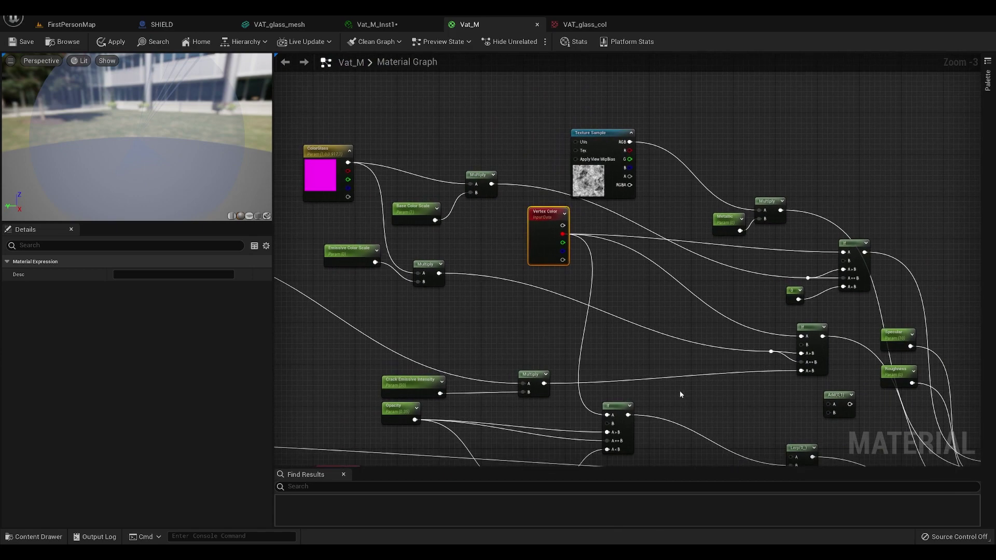
- Trace ColorGlass, Base Color Scale and Emissive Color Scale through their Multiply and If nodes towards Base Color and Emissive Color
{"action": "right_click_drag", "start_coordinate": [635, 281], "coordinate": [631, 249]}
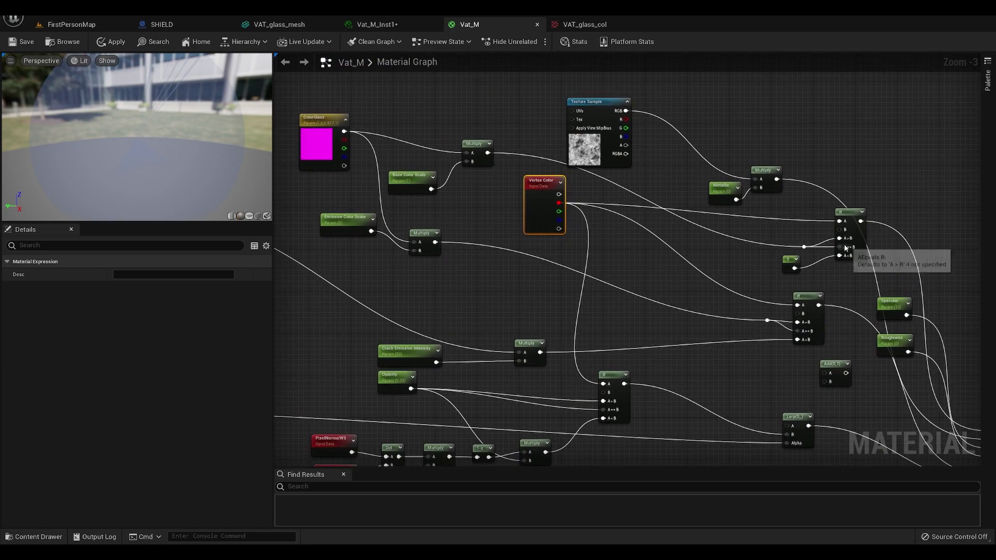
{"action": "right_click_drag", "start_coordinate": [928, 231], "coordinate": [767, 169]}
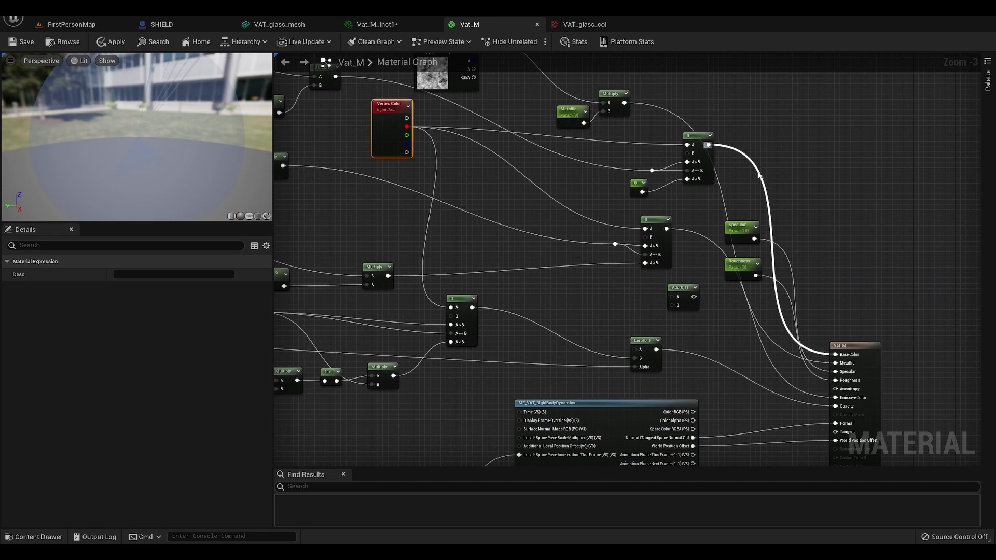
{"action": "right_click_drag", "start_coordinate": [671, 173], "coordinate": [810, 213]}
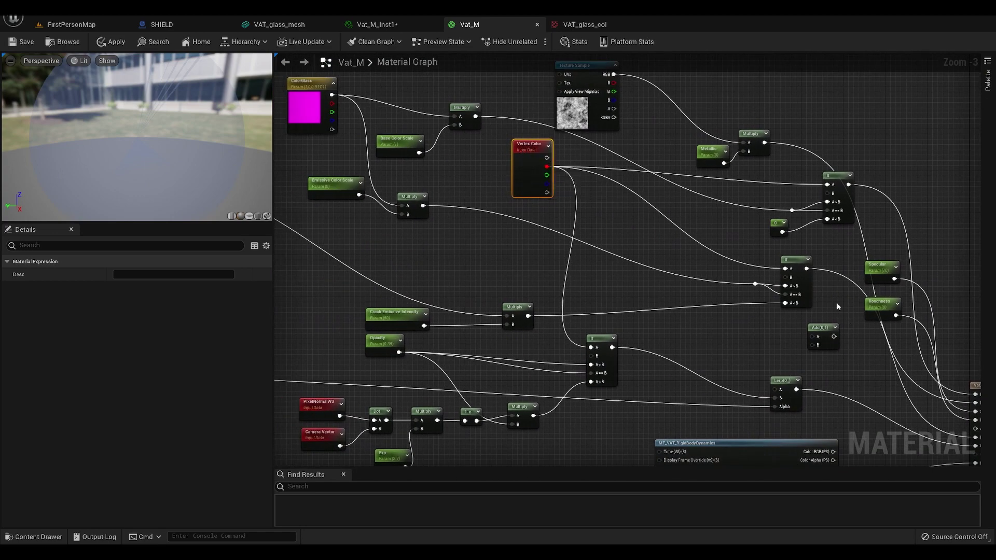
{"action": "right_click_drag", "start_coordinate": [839, 307], "coordinate": [799, 289]}
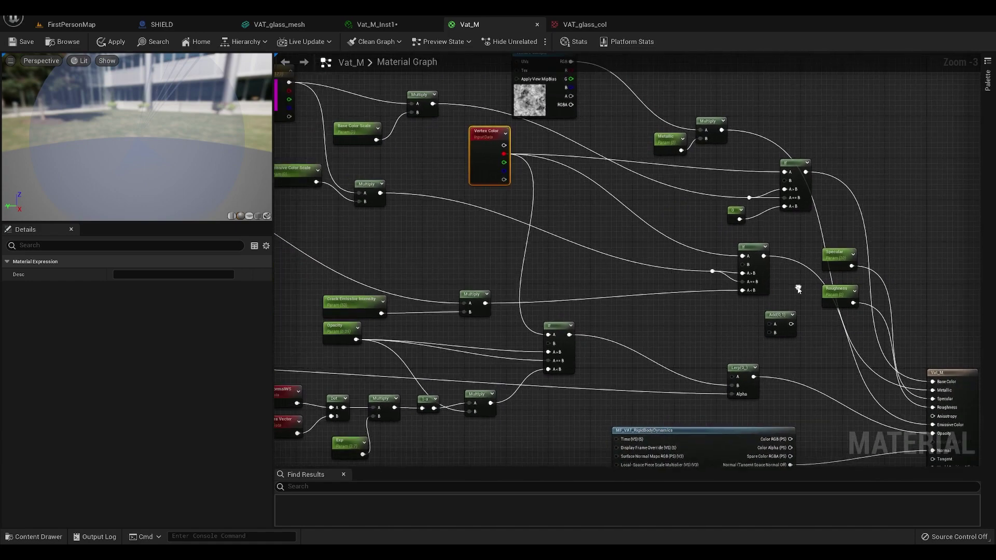
{"action": "right_click_drag", "start_coordinate": [576, 212], "coordinate": [699, 299]}
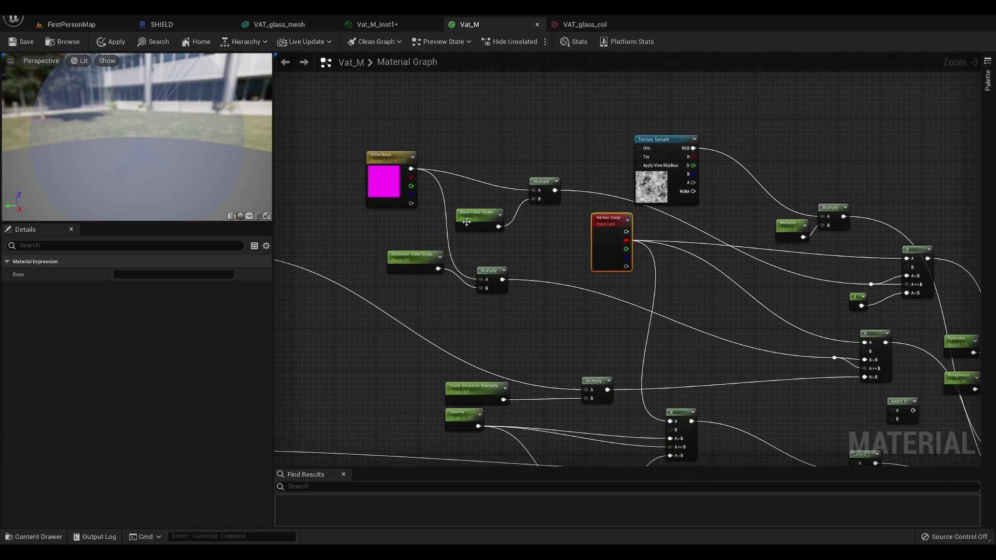
{"action": "right_click_drag", "start_coordinate": [546, 299], "coordinate": [451, 372]}
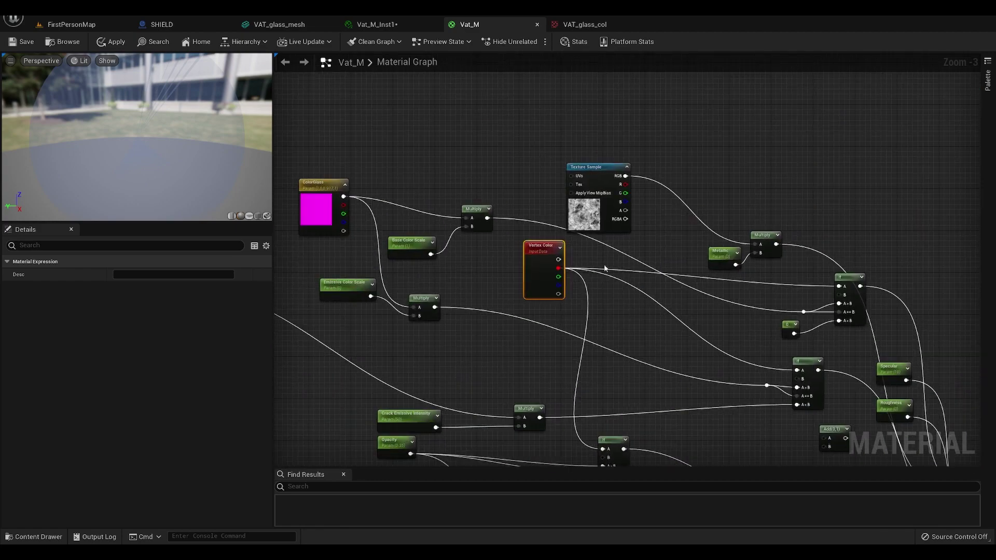
- Inspect the T_NoiseMask_A07 Texture Sample and the Metallic parameter, then trace their Multiply output to the Metallic input of Vat_M
{"action": "scroll", "coordinate": [653, 223], "scroll_direction": "up", "scroll_amount": 1}
{"action": "scroll", "coordinate": [652, 223], "scroll_direction": "up", "scroll_amount": 2}
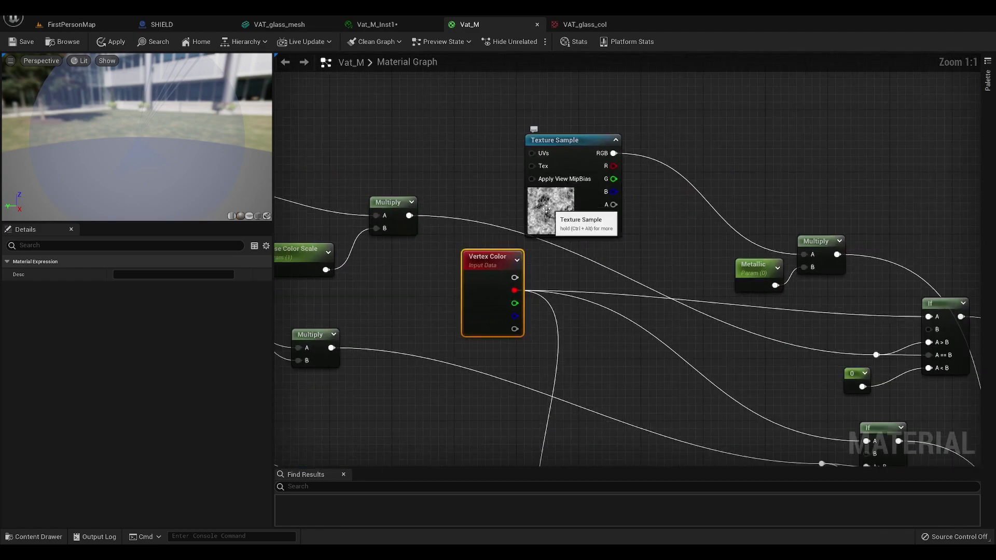
{"action": "left_click_drag", "start_coordinate": [678, 227], "coordinate": [546, 176]}
{"action": "right_click_drag", "start_coordinate": [670, 250], "coordinate": [557, 192]}
{"action": "scroll", "coordinate": [556, 192], "scroll_direction": "down", "scroll_amount": 1}
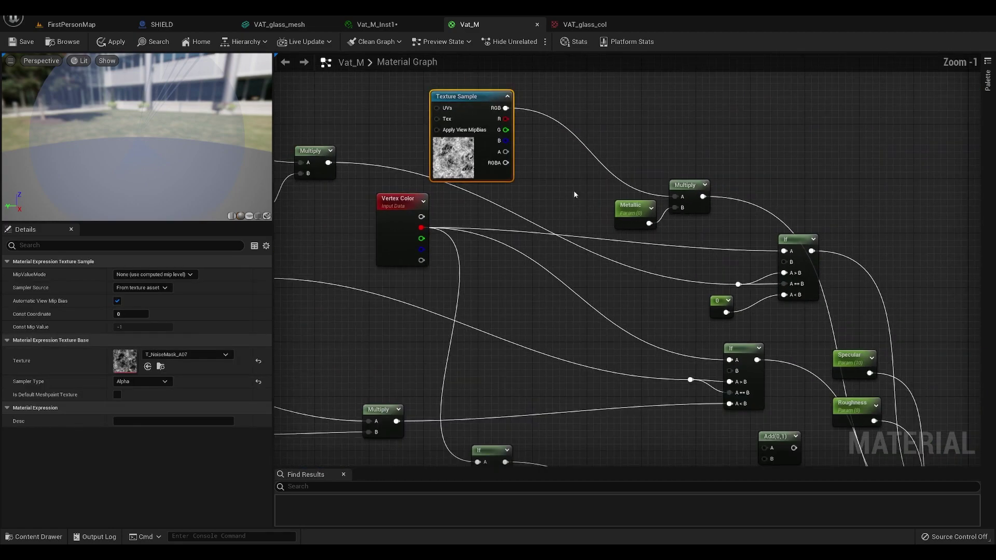
{"action": "left_click_drag", "start_coordinate": [707, 150], "coordinate": [571, 219]}
{"action": "right_click_drag", "start_coordinate": [572, 220], "coordinate": [376, 124]}
{"action": "scroll", "coordinate": [624, 209], "scroll_direction": "down", "scroll_amount": 3}
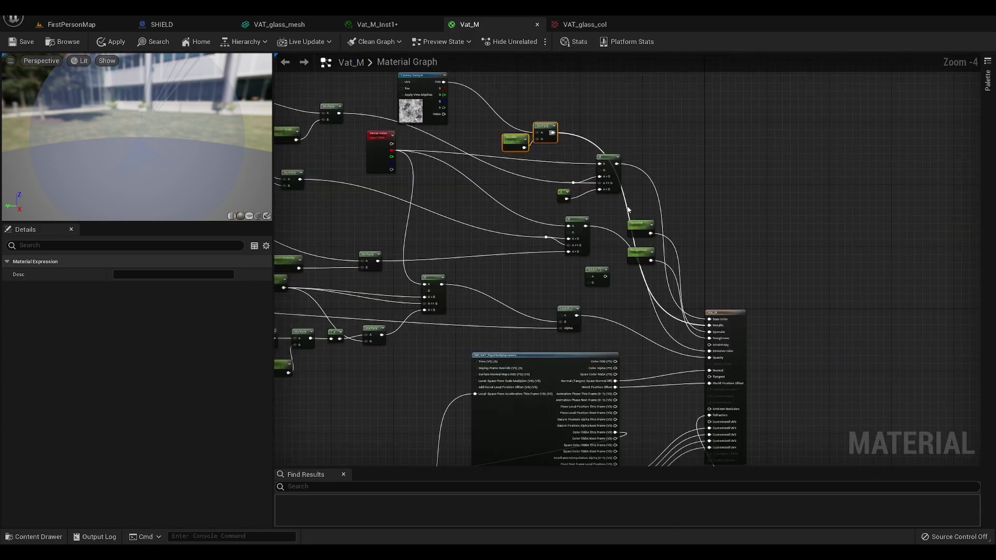
{"action": "scroll", "coordinate": [685, 301], "scroll_direction": "up", "scroll_amount": 4}
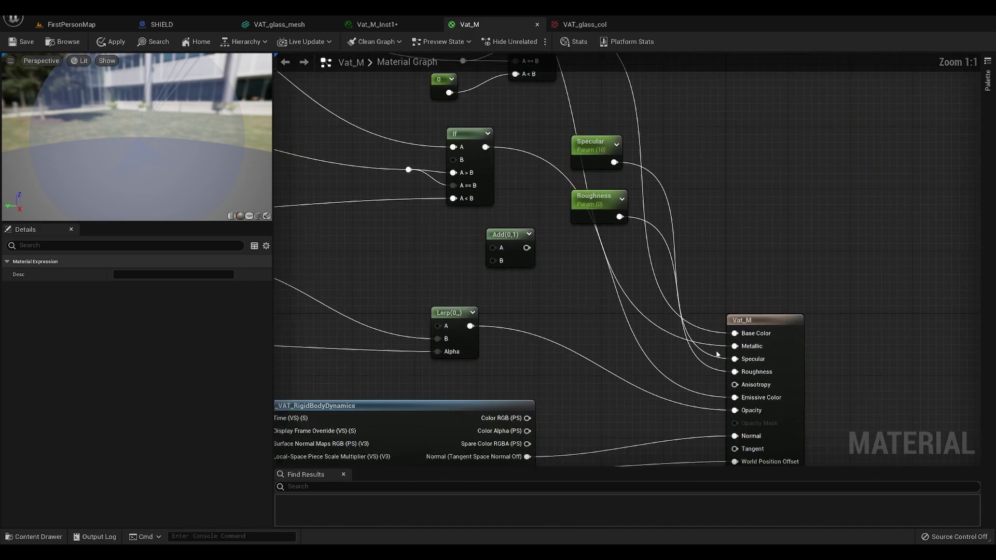
- Switch to the rendered image FirstPersonMap.0338.png to examine the glass look up close, and return to the Vat_M material graph
{"action": "scroll", "coordinate": [751, 240], "scroll_direction": "down", "scroll_amount": 3}
{"action": "right_click_drag", "start_coordinate": [736, 153], "coordinate": [858, 270]}
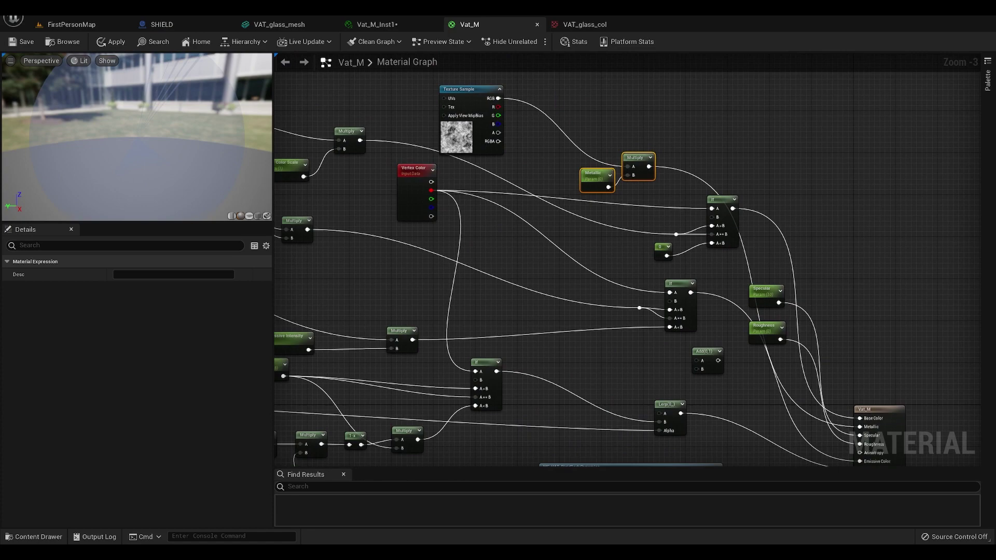
{"action": "key", "text": "alt+Tab"}
{"action": "scroll", "coordinate": [415, 195], "scroll_direction": "up", "scroll_amount": 5}
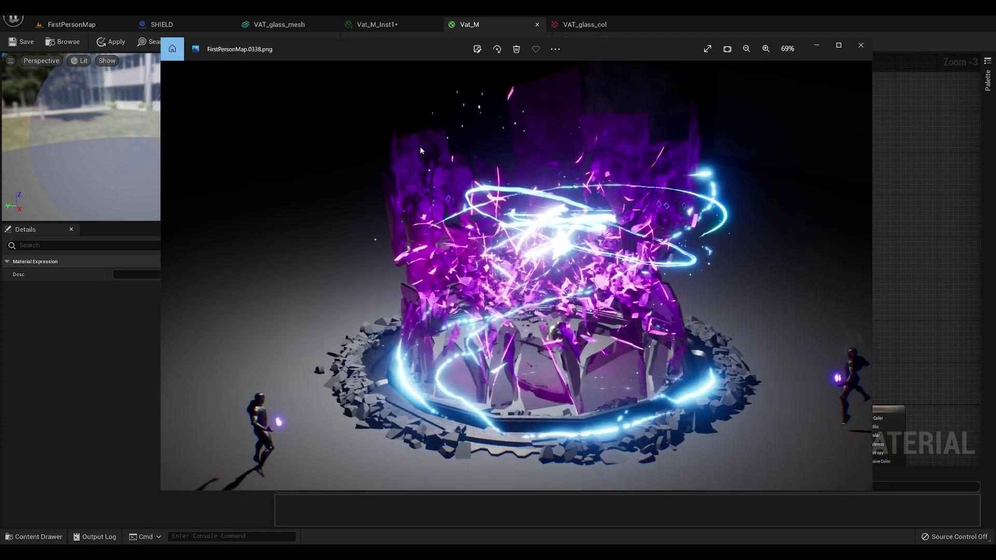
{"action": "scroll", "coordinate": [406, 198], "scroll_direction": "down", "scroll_amount": 5}
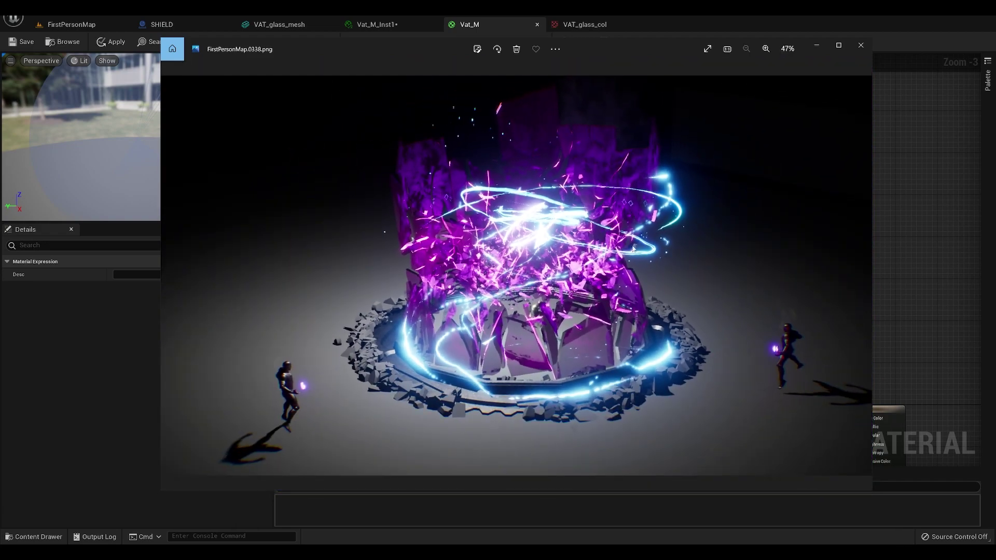
{"action": "left_click", "coordinate": [735, 509]}
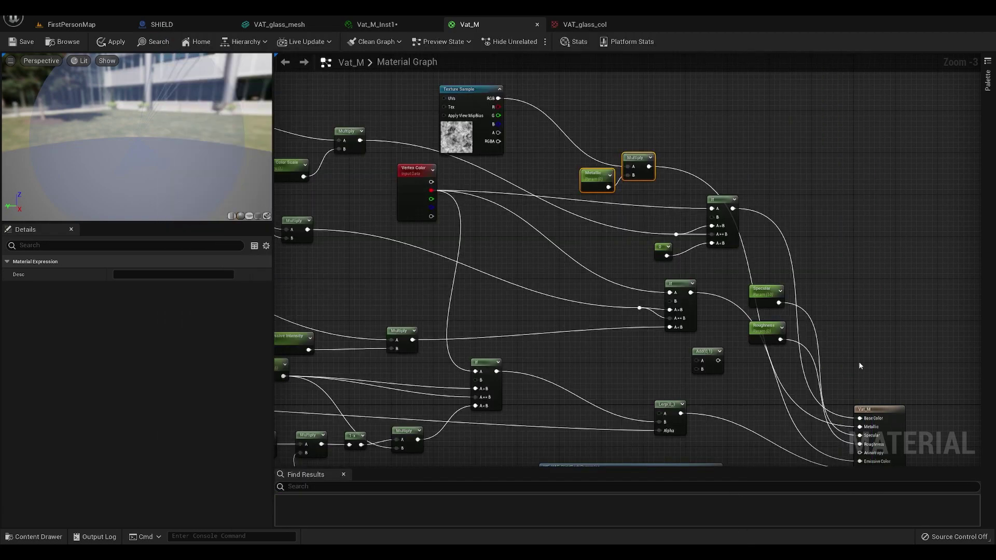
{"action": "right_click_drag", "start_coordinate": [870, 353], "coordinate": [834, 317]}
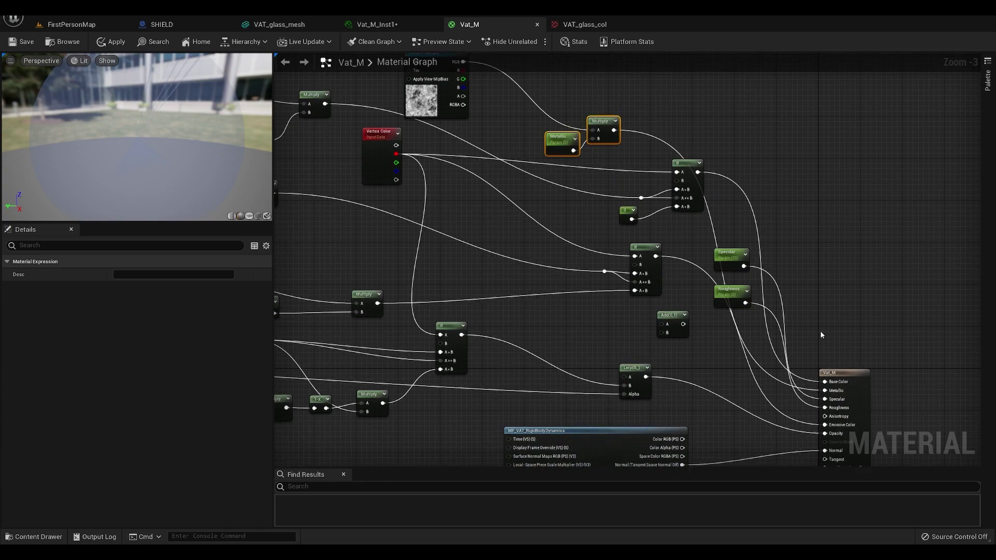
- Open Vat_M_Inst1 and review its Glass, scalar and Crack Color parameters together with the glass mesh in the preview
{"action": "left_click", "coordinate": [377, 24]}
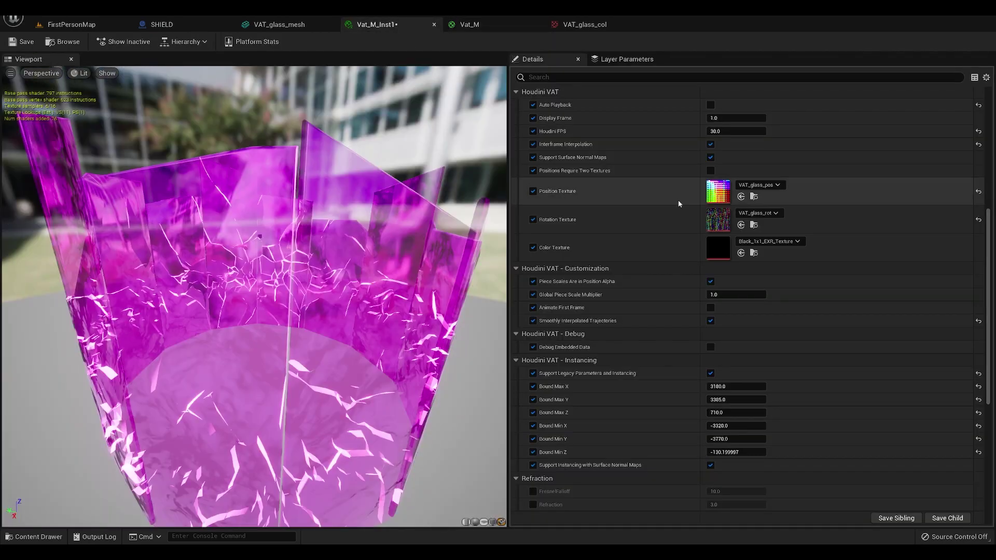
{"action": "scroll", "coordinate": [677, 201], "scroll_direction": "up", "scroll_amount": 5}
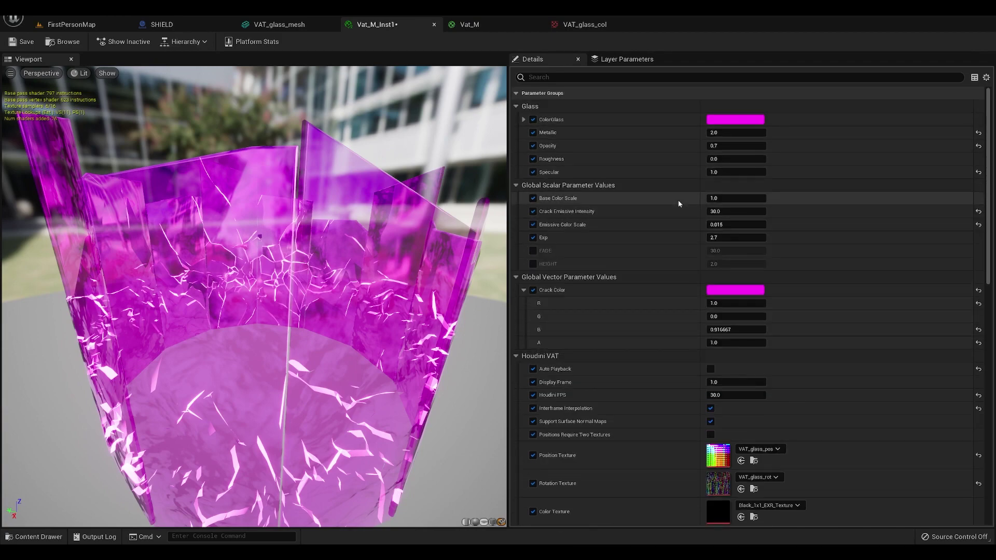
{"action": "scroll", "coordinate": [332, 234], "scroll_direction": "down", "scroll_amount": 5}
{"action": "left_click_drag", "start_coordinate": [332, 234], "coordinate": [430, 220]}
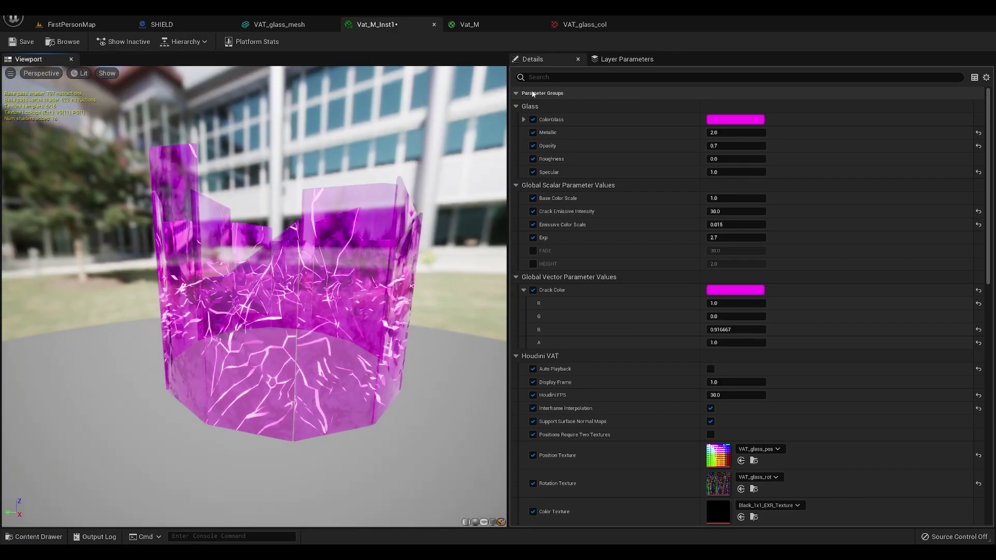